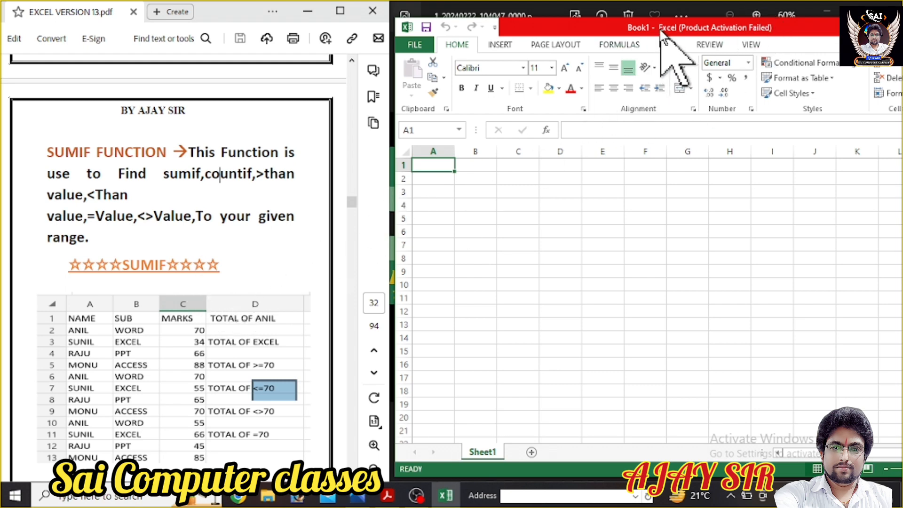
- Merge and center cells A1 through E3 into one title cell
left_click_drag(661, 29, 636, 13)
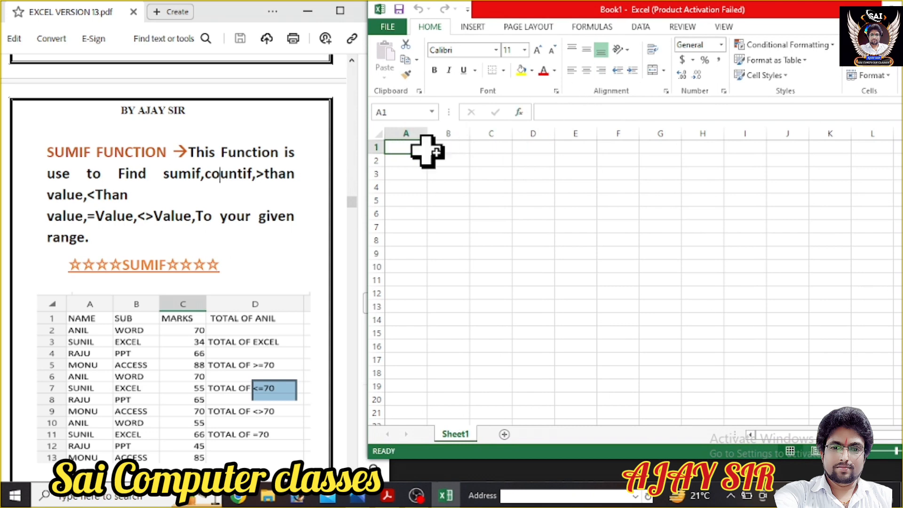
left_click_drag(426, 149, 540, 178)
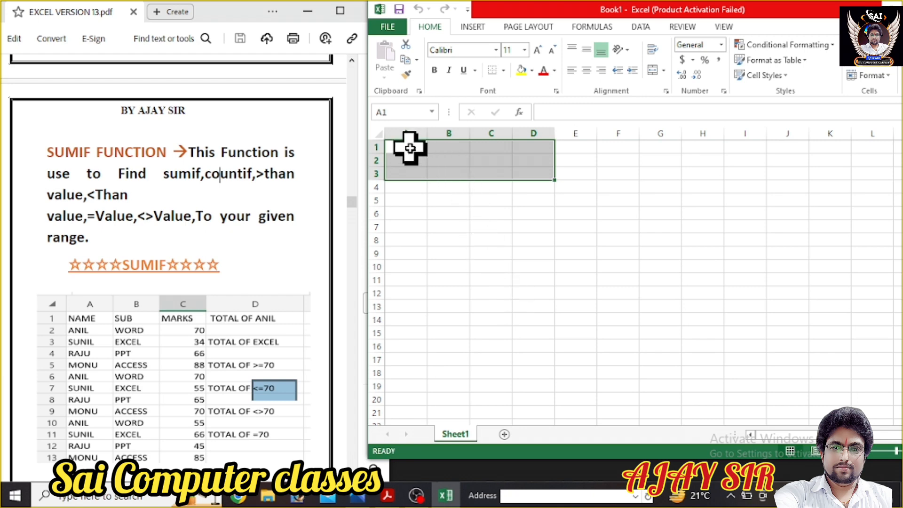
left_click_drag(409, 145, 572, 179)
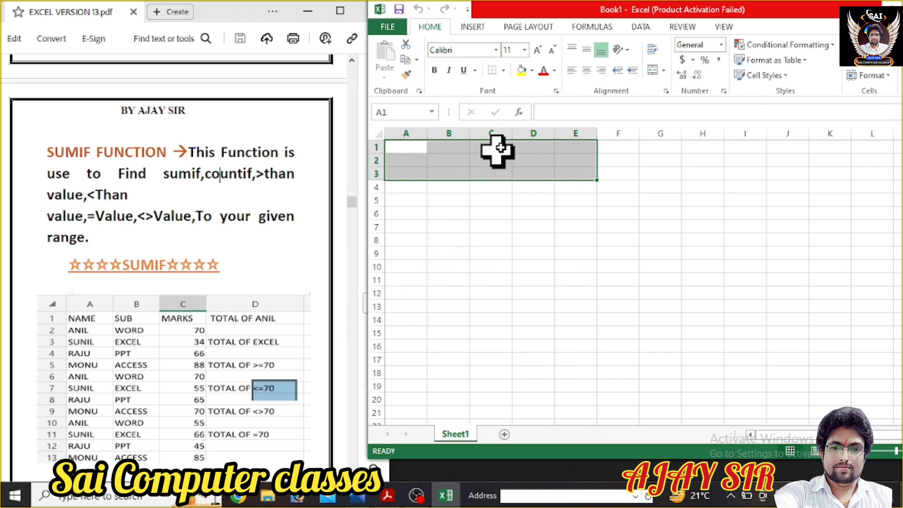
left_click(652, 70)
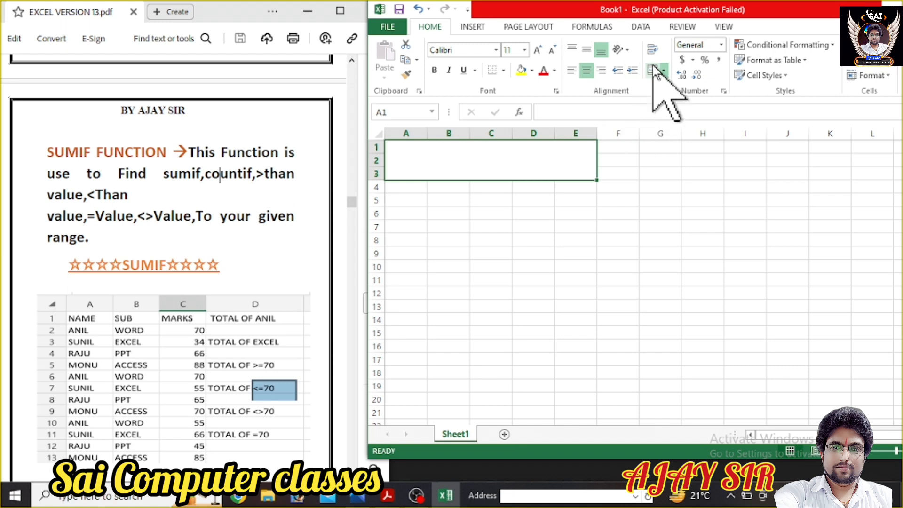
- Enter the title "pairticular find total help of sum if" in the merged cell A1
double_click(479, 153)
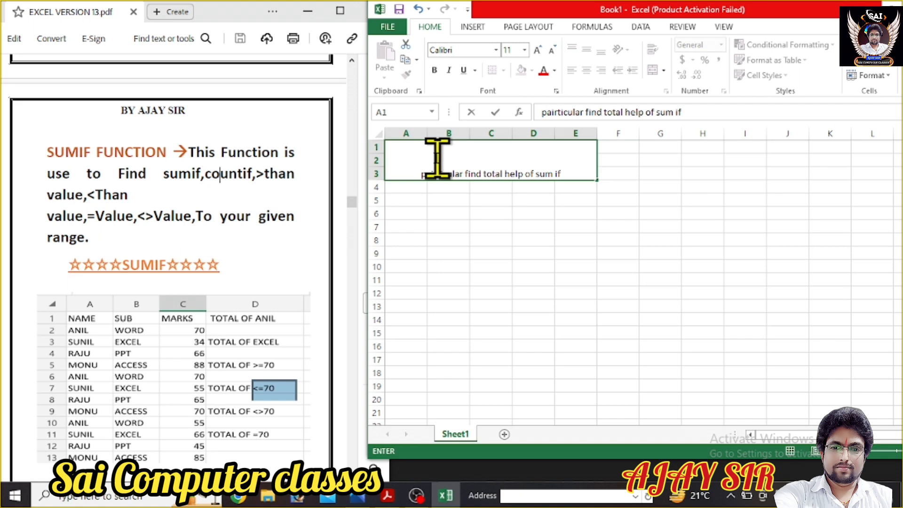
left_click(467, 212)
left_click(461, 157)
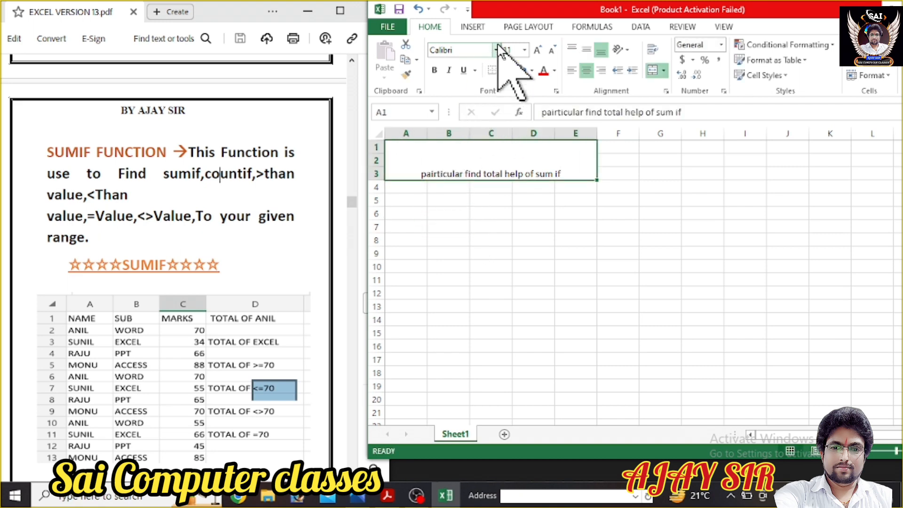
- Format the title in the Algerian font at size 36
left_click(496, 50)
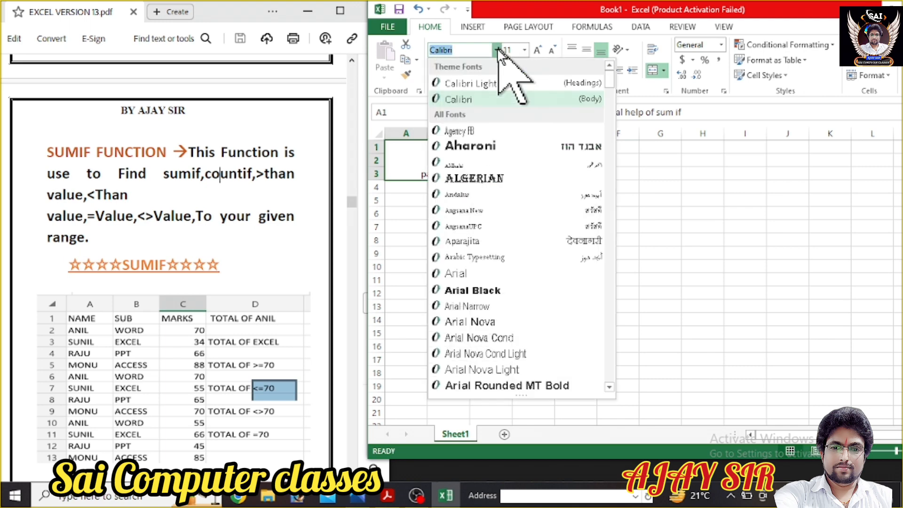
left_click(480, 163)
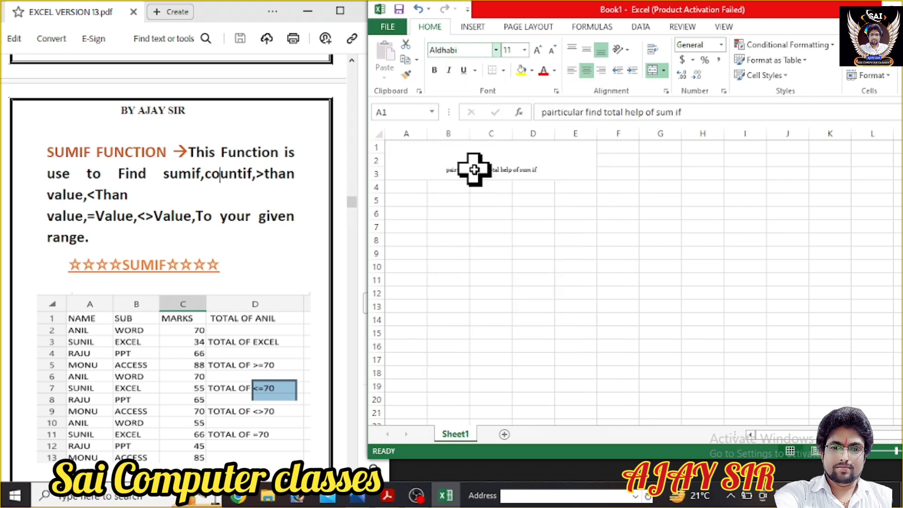
left_click(495, 50)
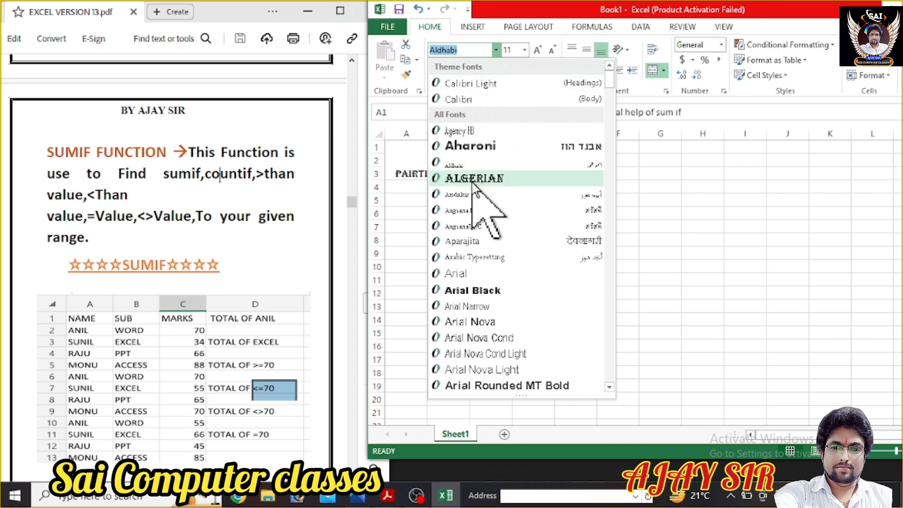
left_click(515, 177)
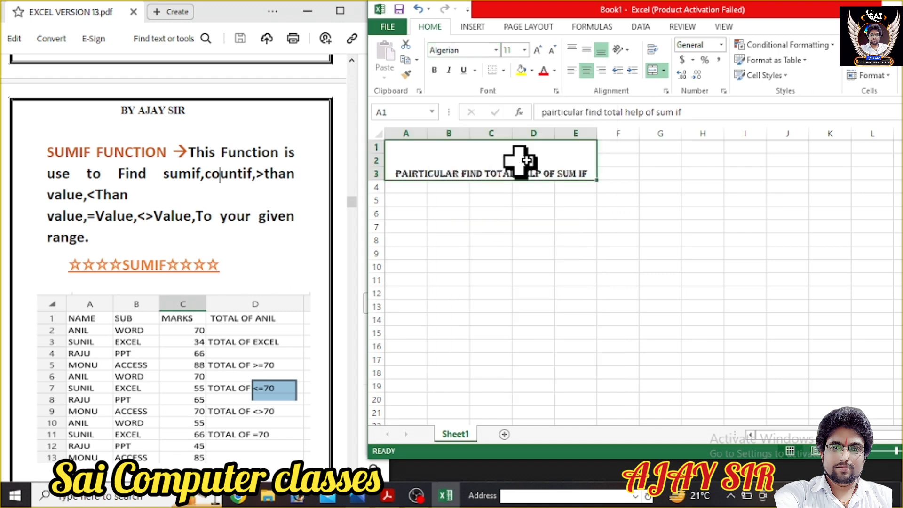
left_click(524, 50)
left_click(509, 229)
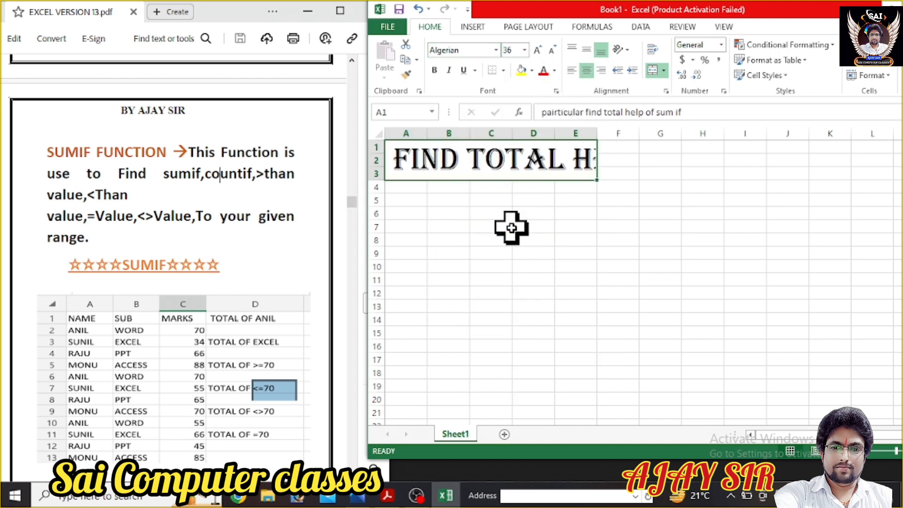
- Widen columns A, C, D and E to make room for the title and set its font size to 22
scroll(511, 227, "up", 3, "ctrl")
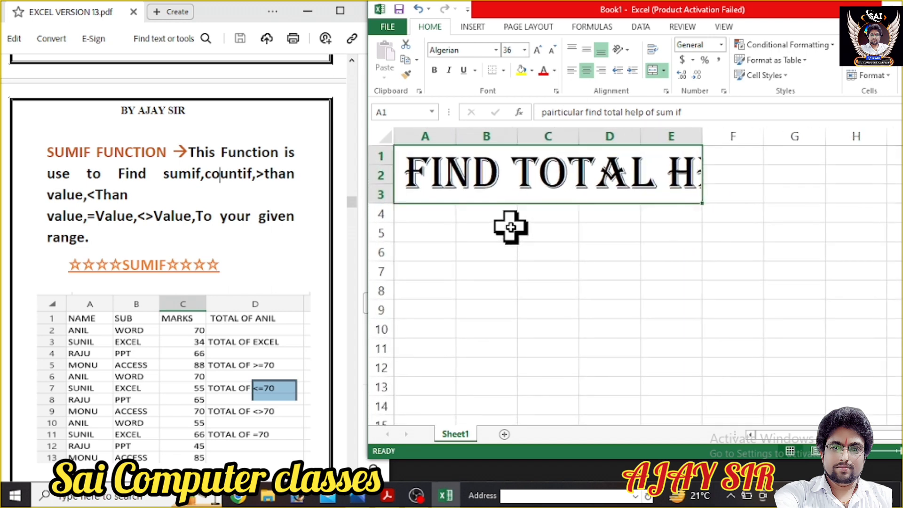
scroll(510, 227, "down", 4, "ctrl")
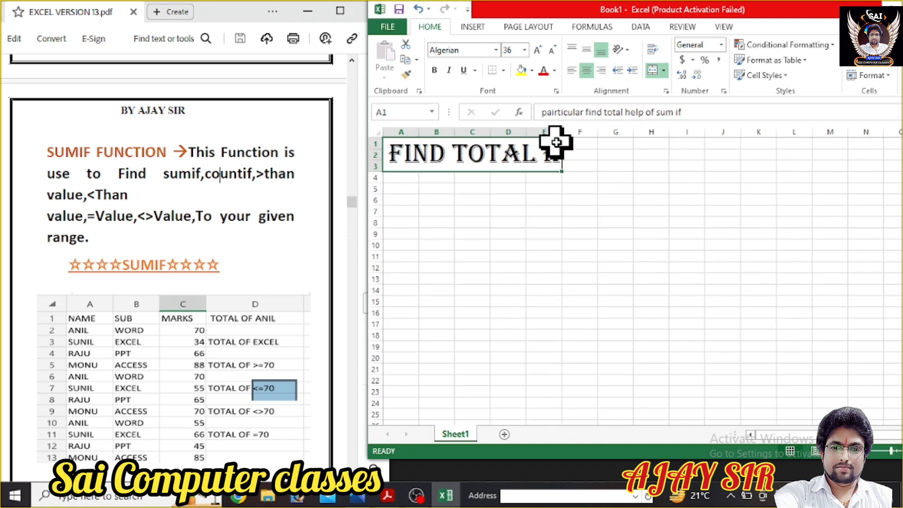
left_click_drag(562, 130, 616, 136)
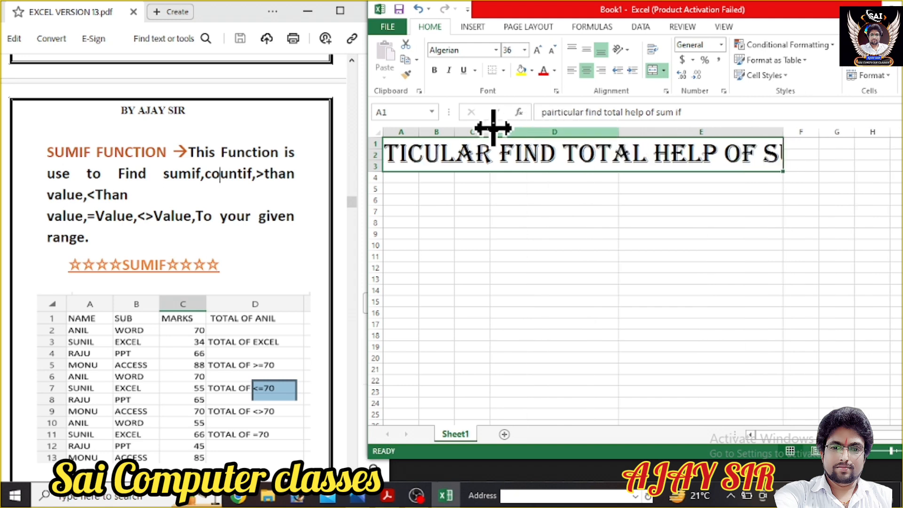
left_click_drag(489, 132, 528, 132)
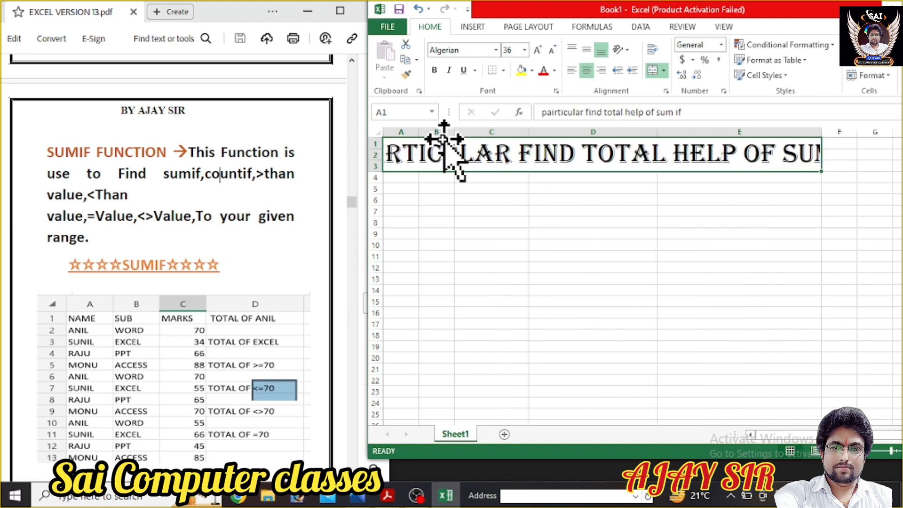
left_click_drag(418, 133, 441, 138)
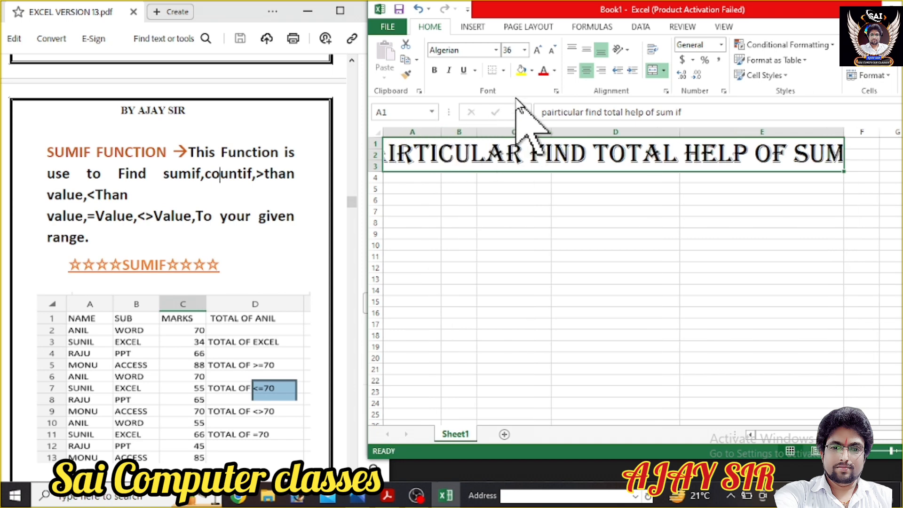
left_click(524, 50)
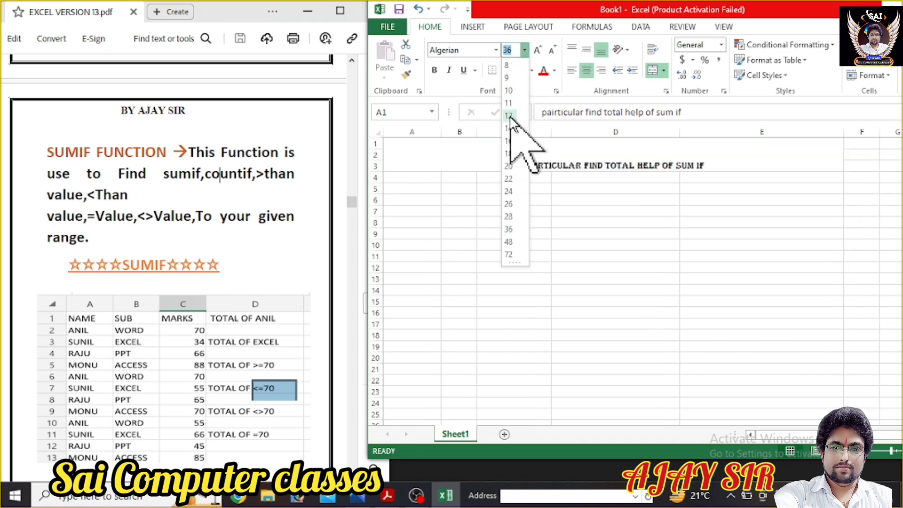
left_click(509, 179)
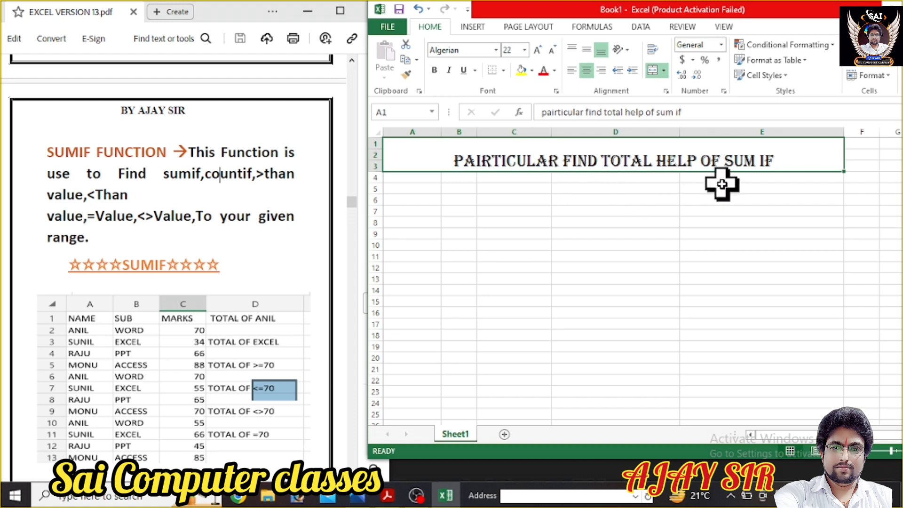
- Change the end of the title to "sumif function" and narrow column D to a width of about 23.29
double_click(760, 159)
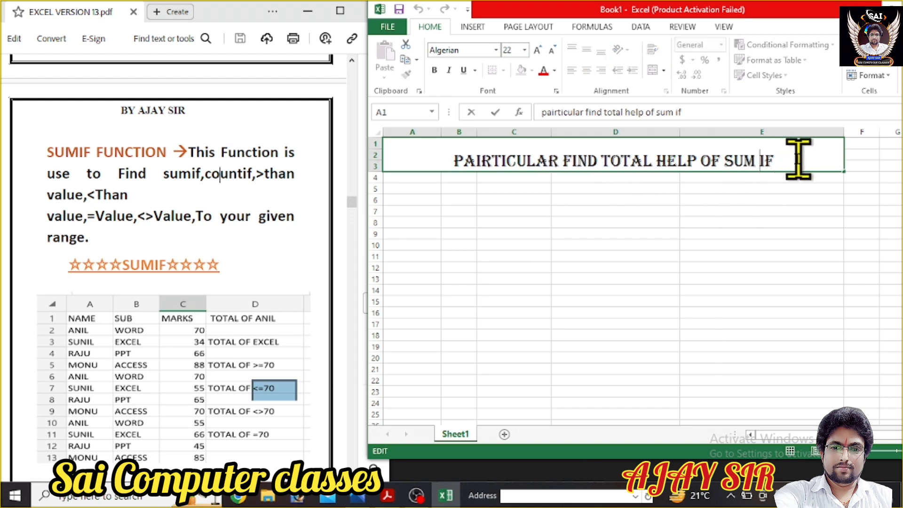
key("BackSpace")
key("End")
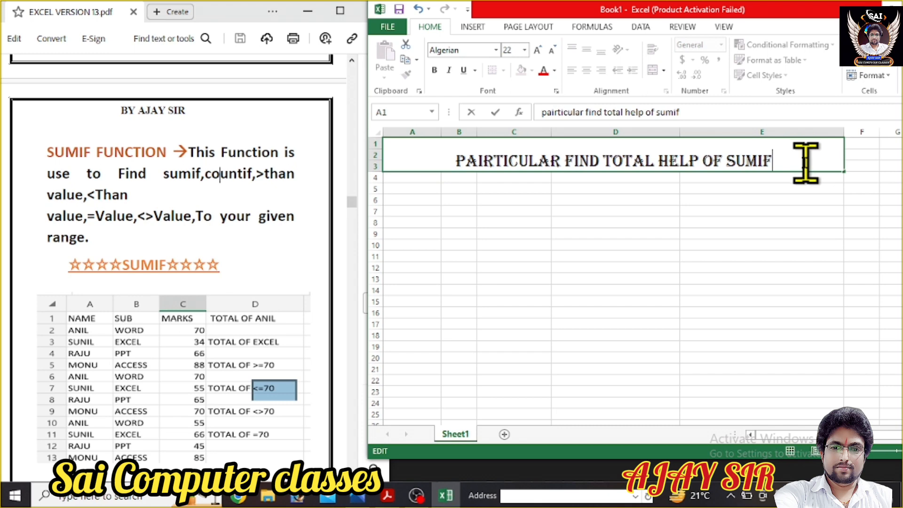
type("fu")
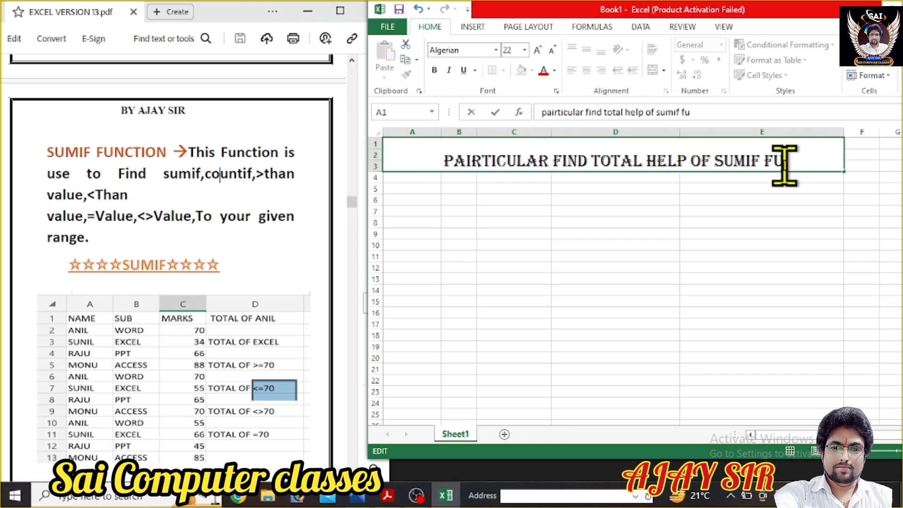
type("nction")
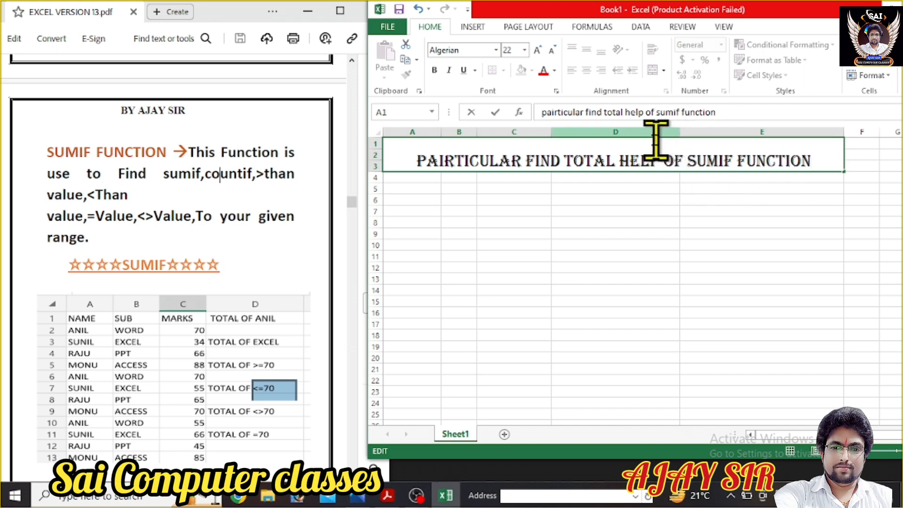
left_click(649, 235)
left_click_drag(682, 129, 646, 131)
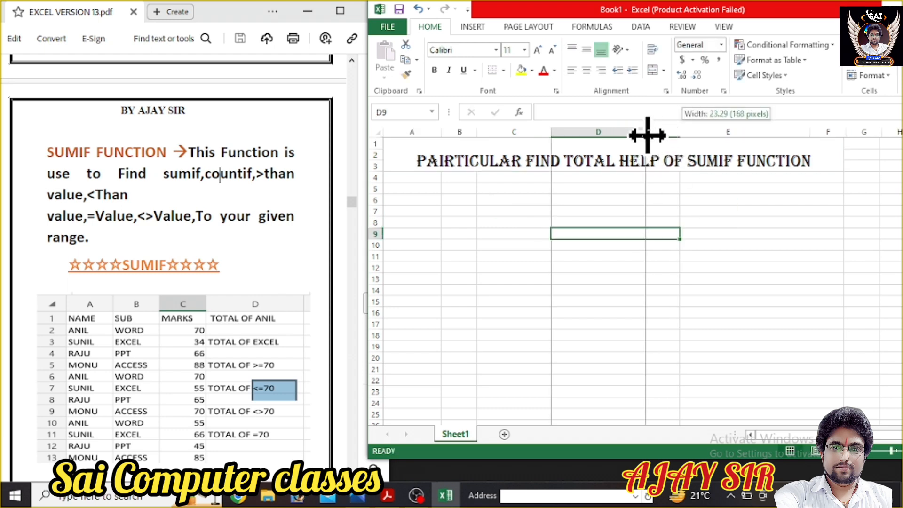
- Give the merged title cell a yellow fill and a dark blue font color
left_click(521, 71)
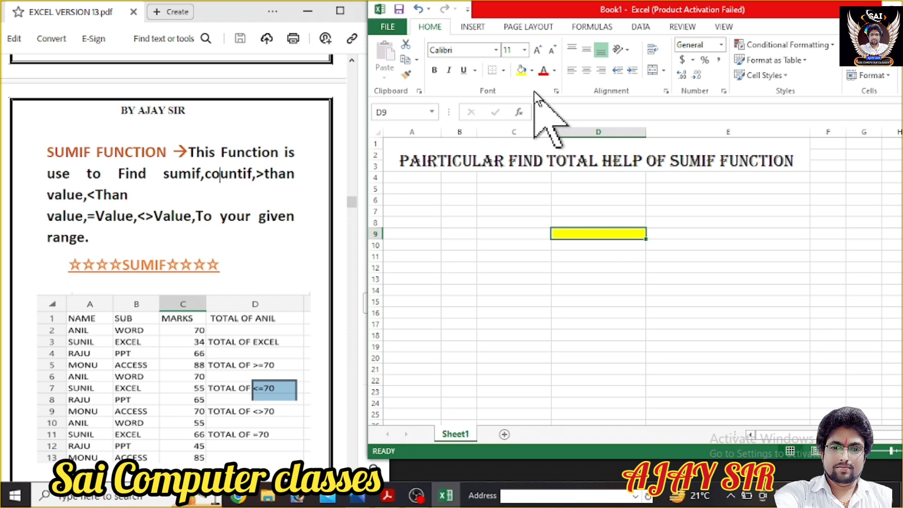
key("ctrl+z")
left_click(573, 161)
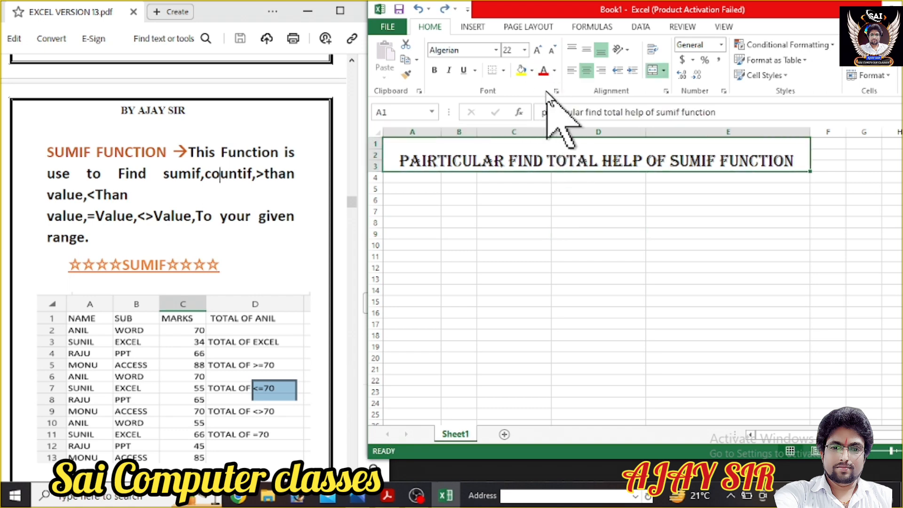
left_click(521, 71)
left_click(555, 71)
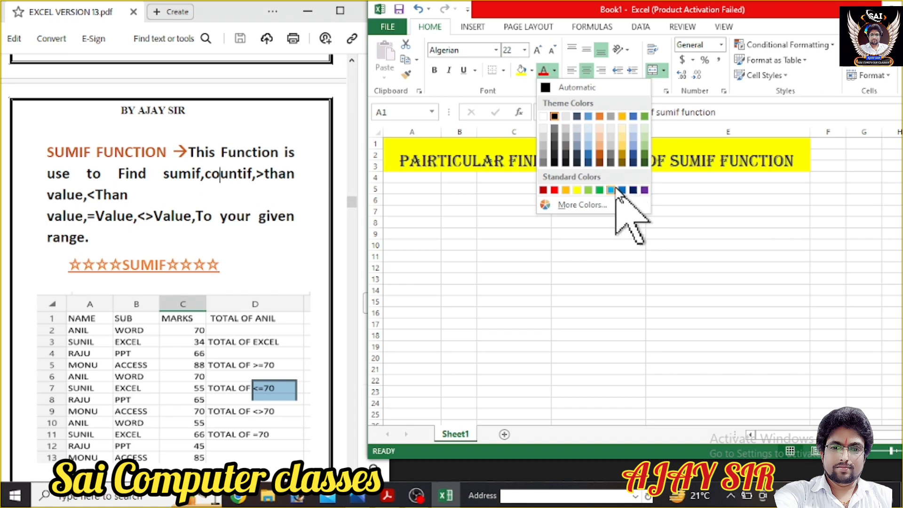
left_click(634, 190)
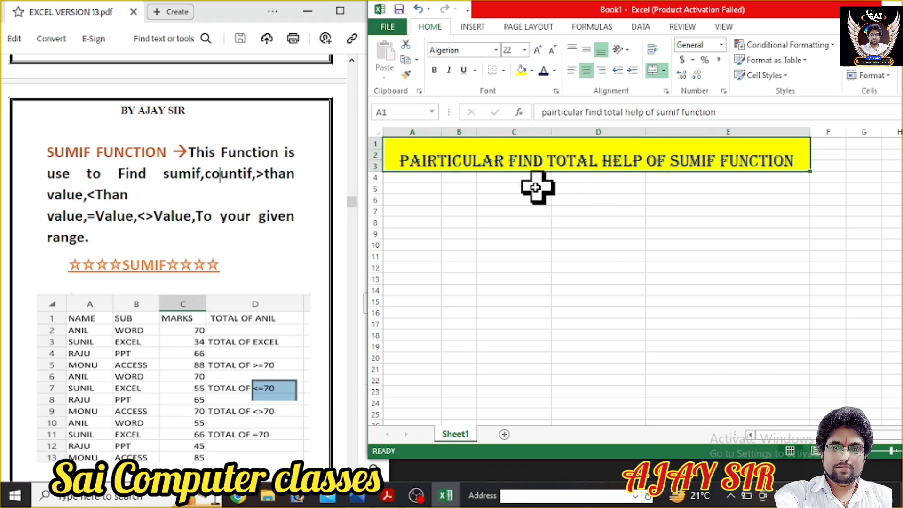
- Enter the headers "sno" in A4 and "name" in B4, and widen column B
left_click(419, 179)
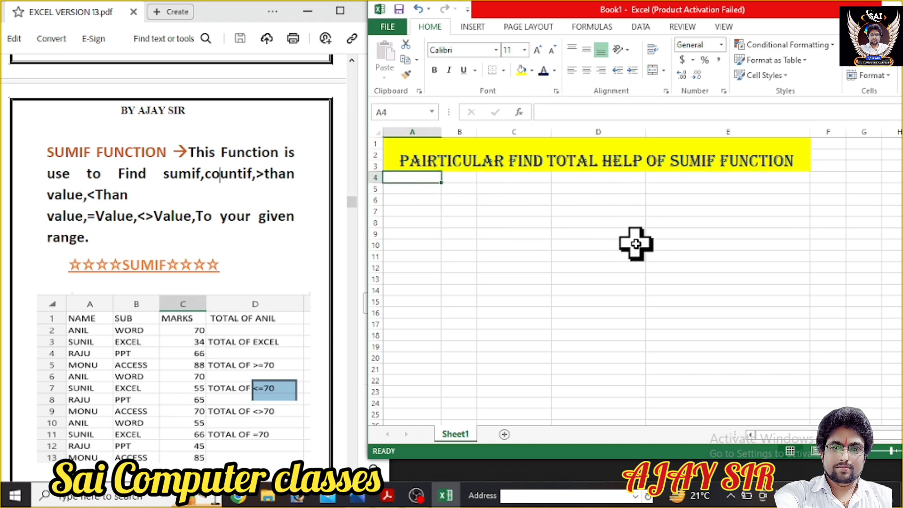
type("sno")
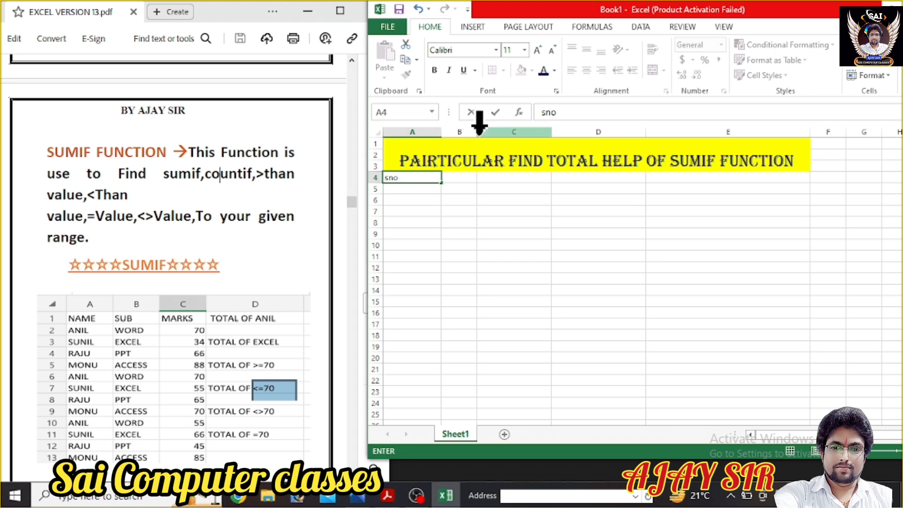
left_click(475, 139)
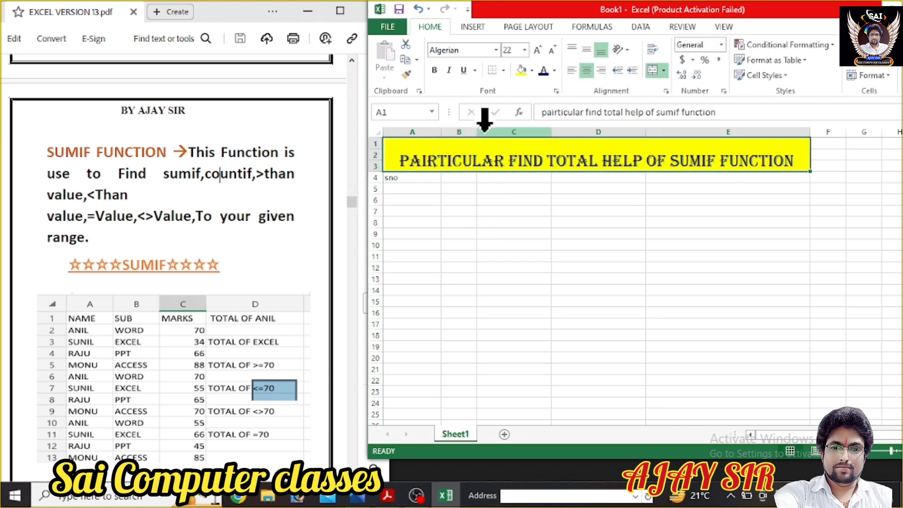
left_click_drag(475, 131, 541, 136)
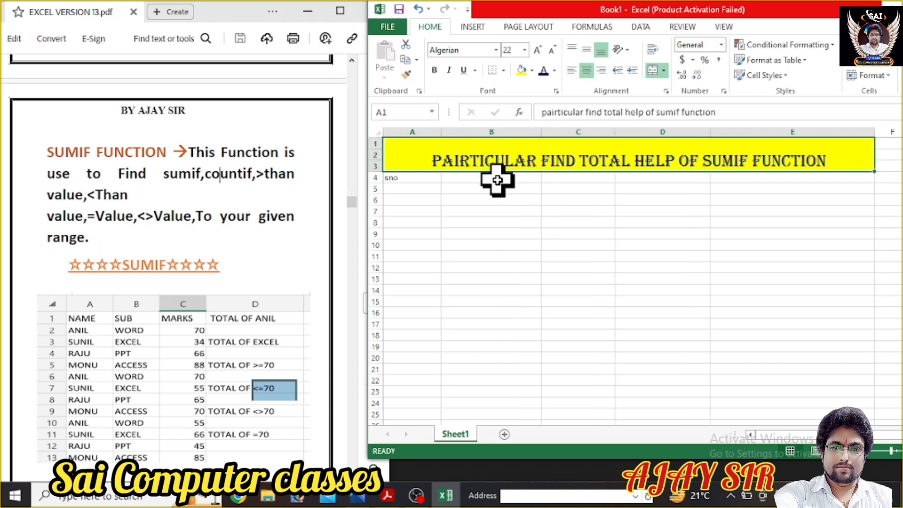
left_click(495, 181)
type("name")
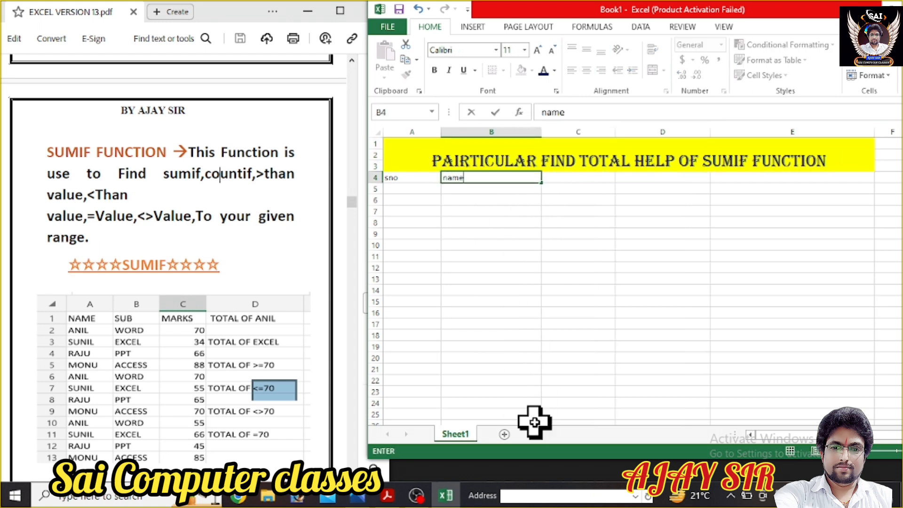
- Enter the headers "subject" in C4, "marks" in D4 and "total of" in E4
left_click(573, 178)
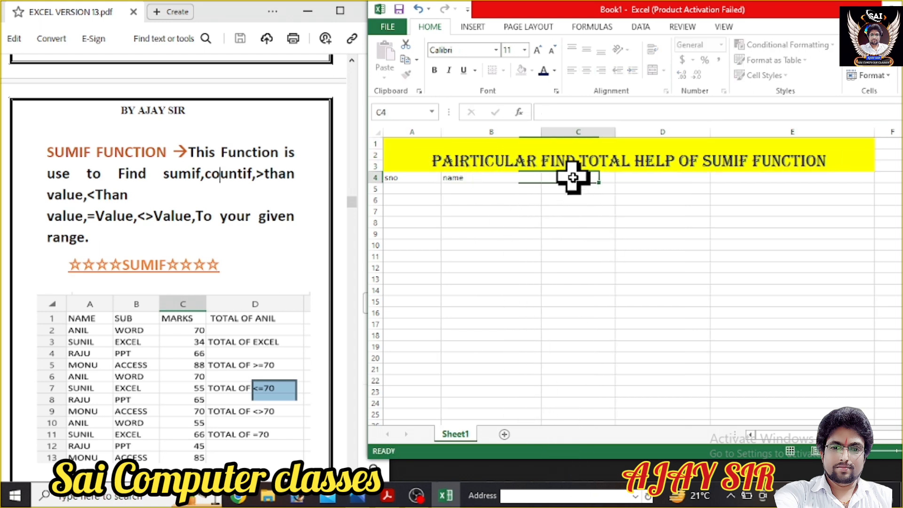
type("subject")
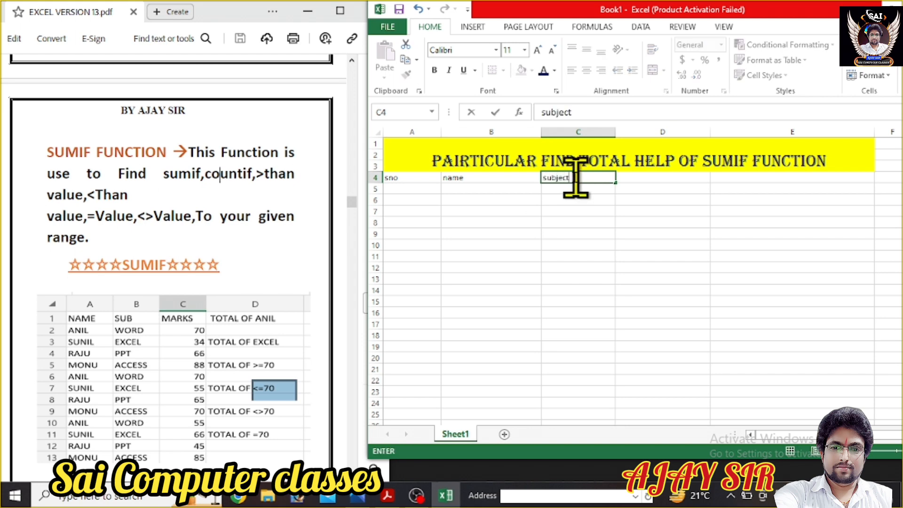
left_click(642, 178)
type("m")
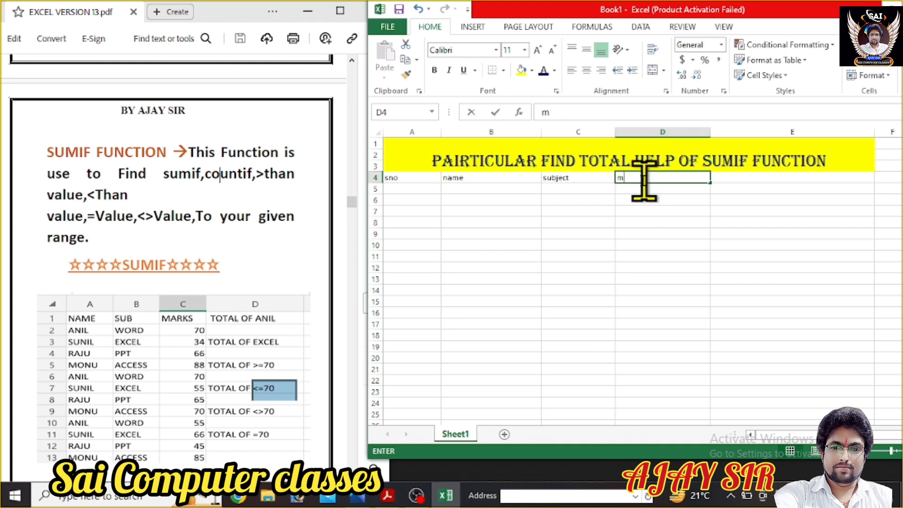
type("arks")
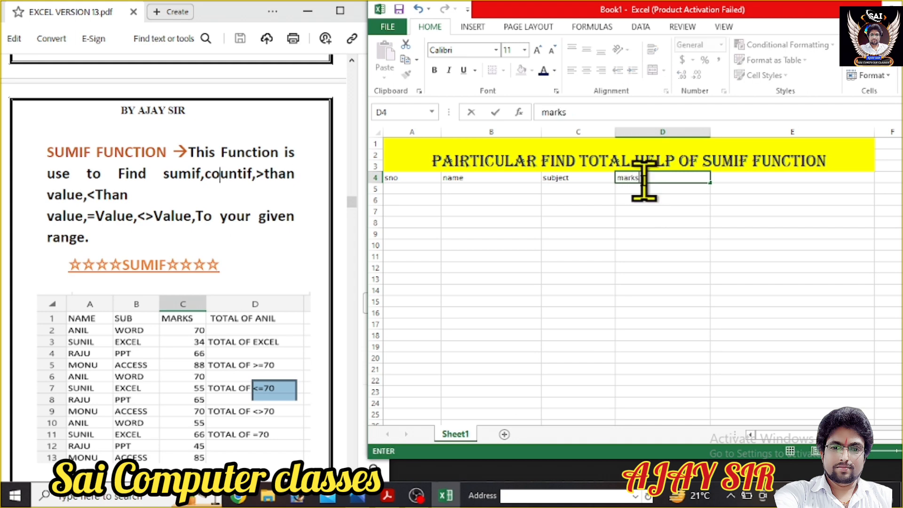
left_click(751, 178)
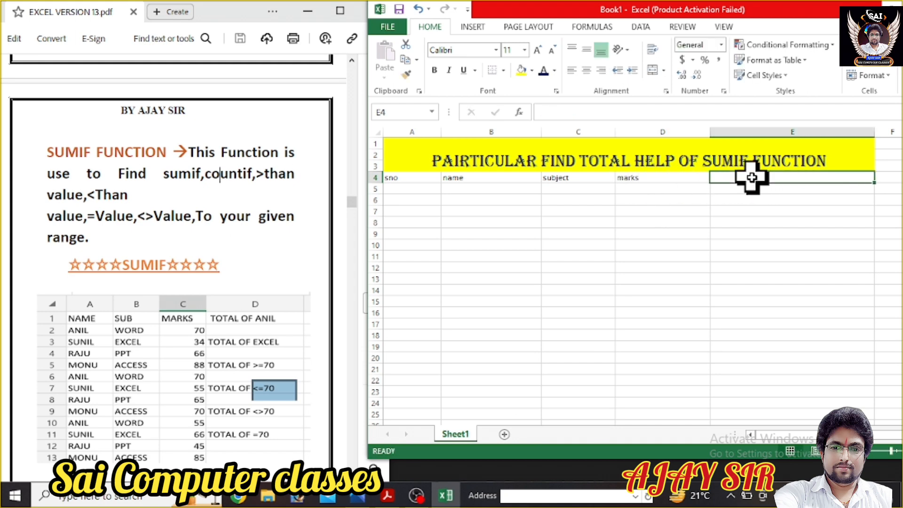
type("total of")
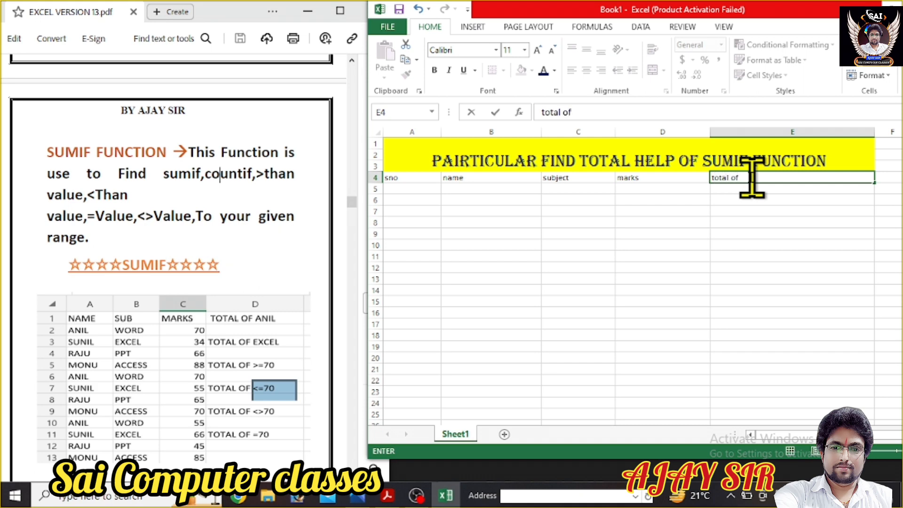
- Set the font size of the header row and the table area A4:E20 to 22
left_click_drag(420, 178, 772, 362)
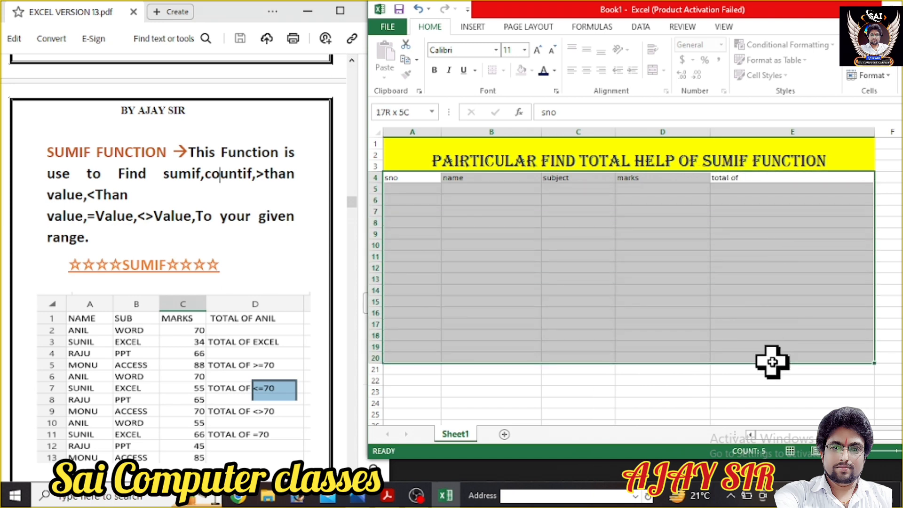
left_click(524, 50)
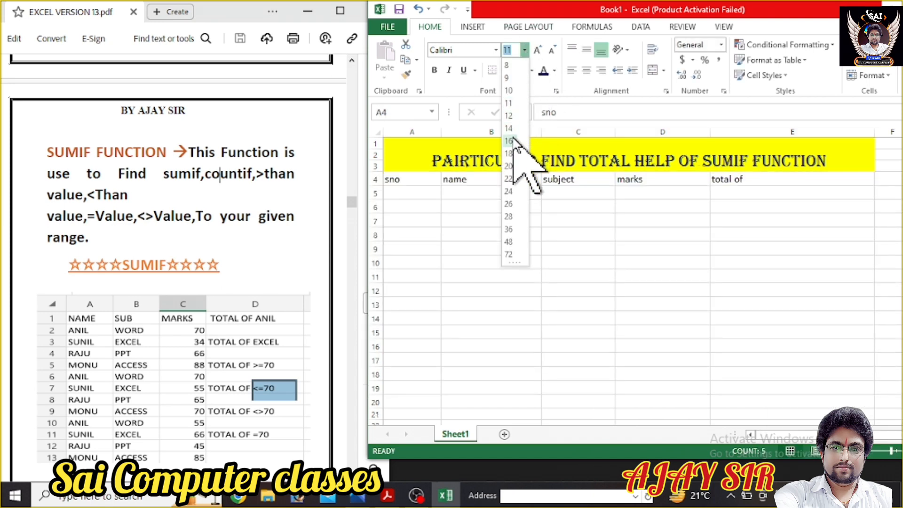
left_click(514, 184)
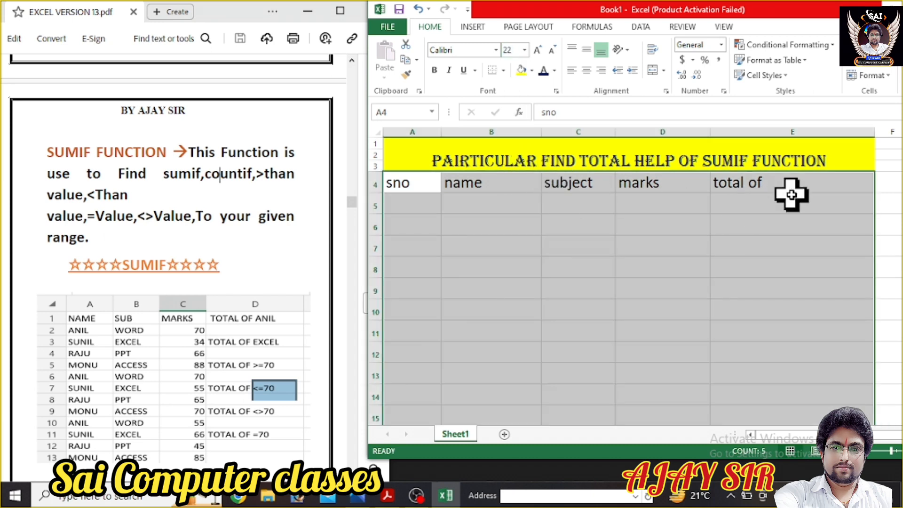
left_click(792, 186)
- Enter the first two serial numbers, 11 in A5 and 12 in A6
left_click(401, 206)
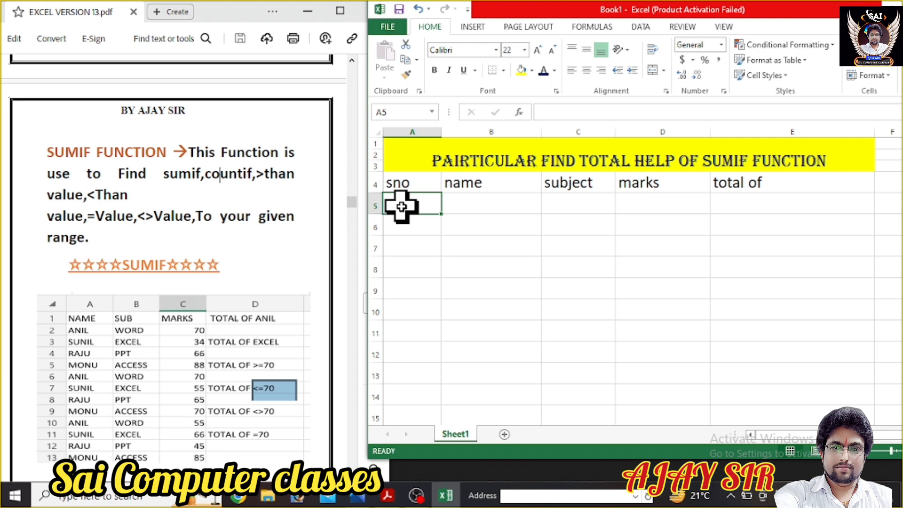
type("11")
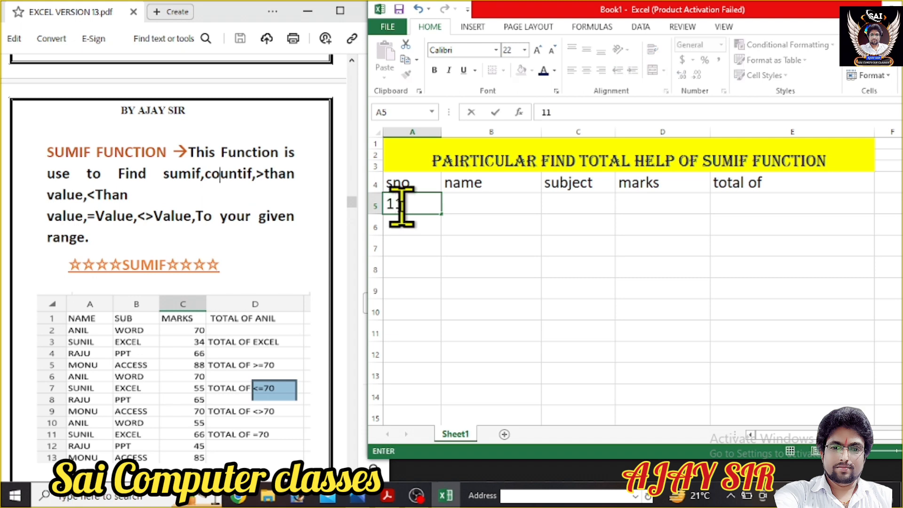
left_click(428, 228)
type("12")
left_click(412, 257)
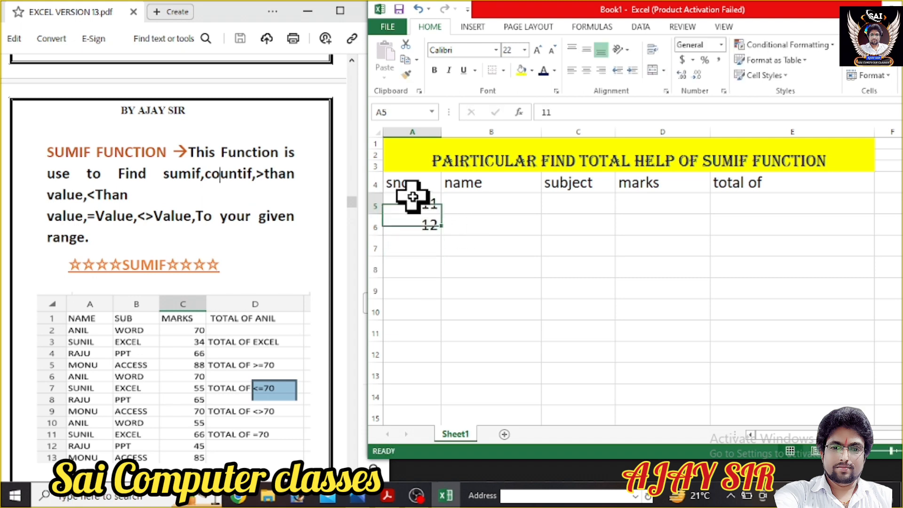
- Extend the serial number series from A5:A6 down to 24 in A18
left_click_drag(411, 200, 413, 222)
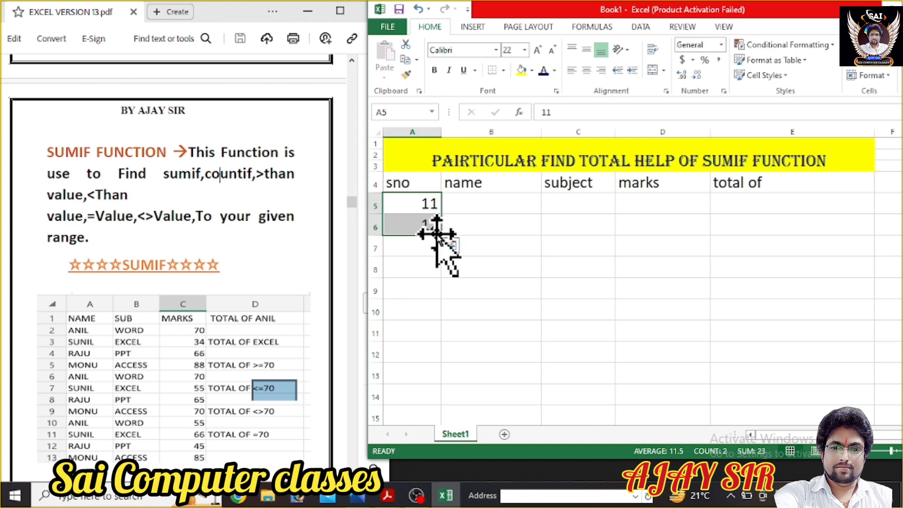
left_click_drag(445, 236, 436, 425)
scroll(466, 364, "down", 2)
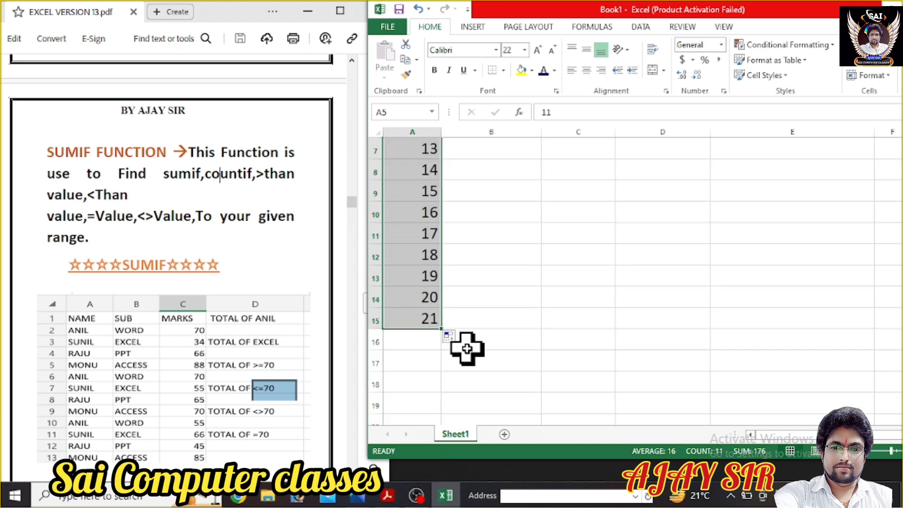
left_click_drag(441, 328, 438, 388)
scroll(521, 359, "down", 3)
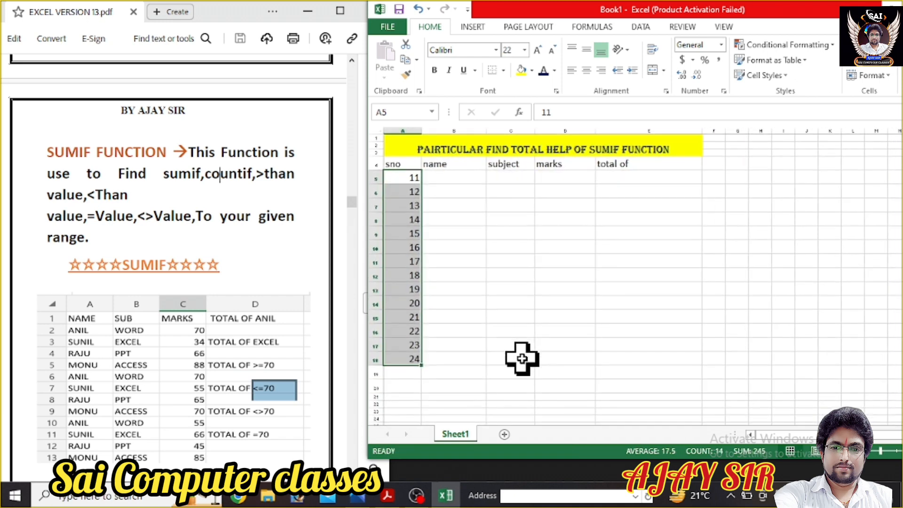
scroll(522, 360, "up", 2)
scroll(522, 359, "down", 2)
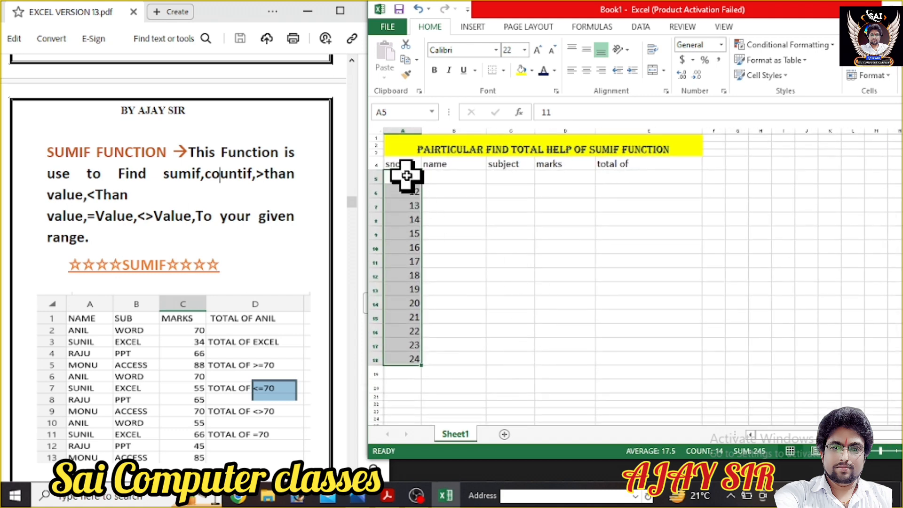
left_click_drag(404, 152, 568, 360)
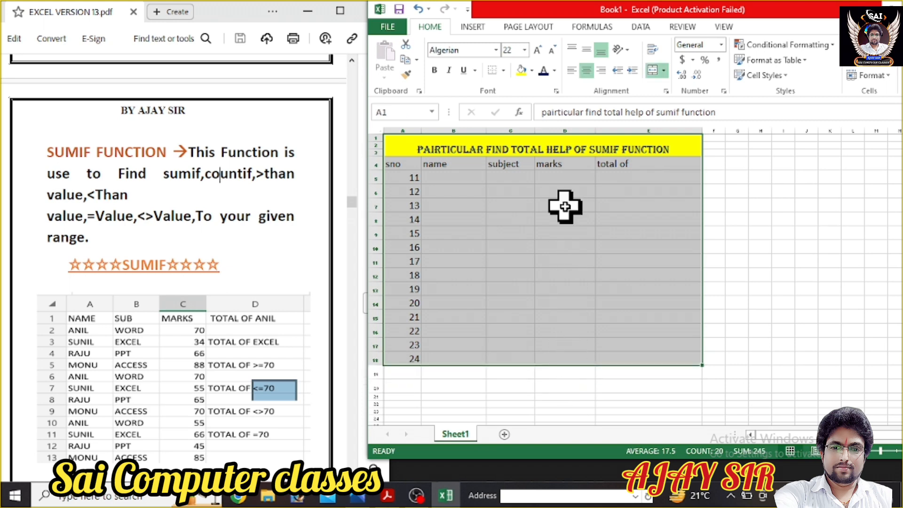
scroll(565, 206, "up", 2)
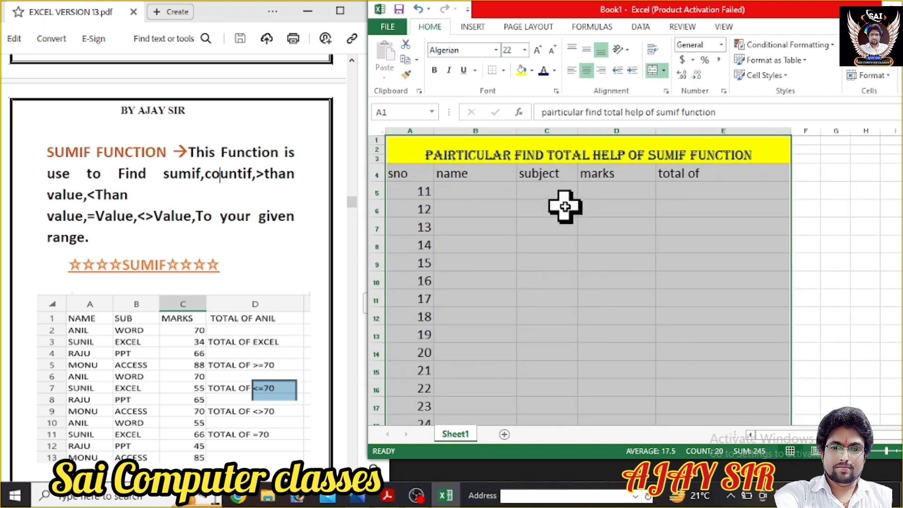
scroll(565, 206, "down", 1)
scroll(565, 206, "up", 1)
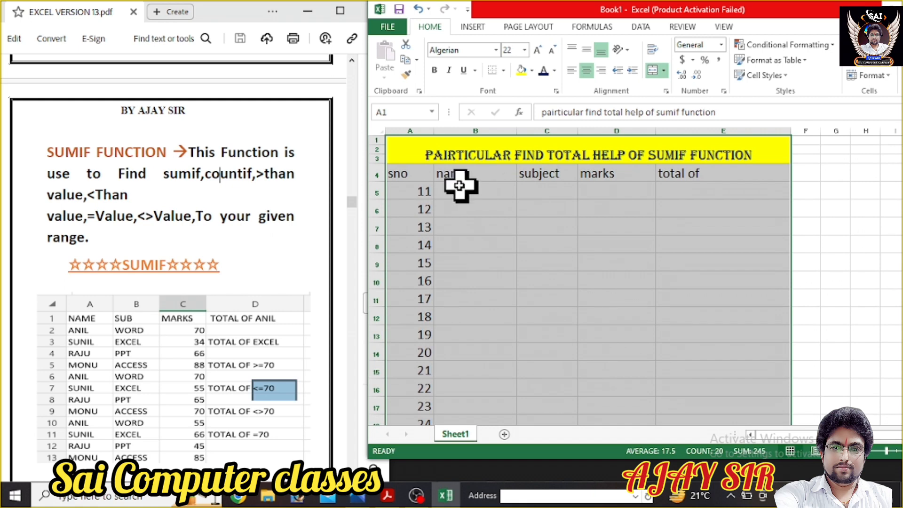
- Enter four different student first names in B5:B8 for serial numbers 11 to 14
left_click(494, 191)
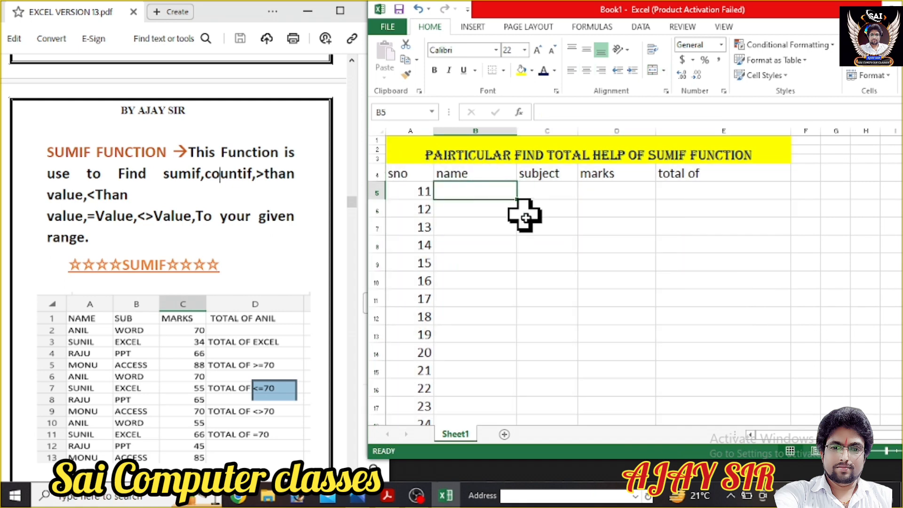
type("aman")
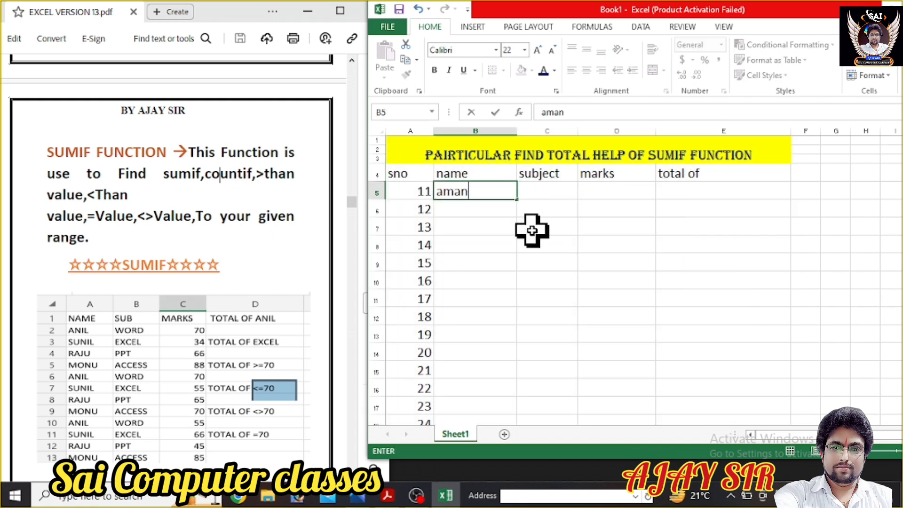
key("Return")
type("sum")
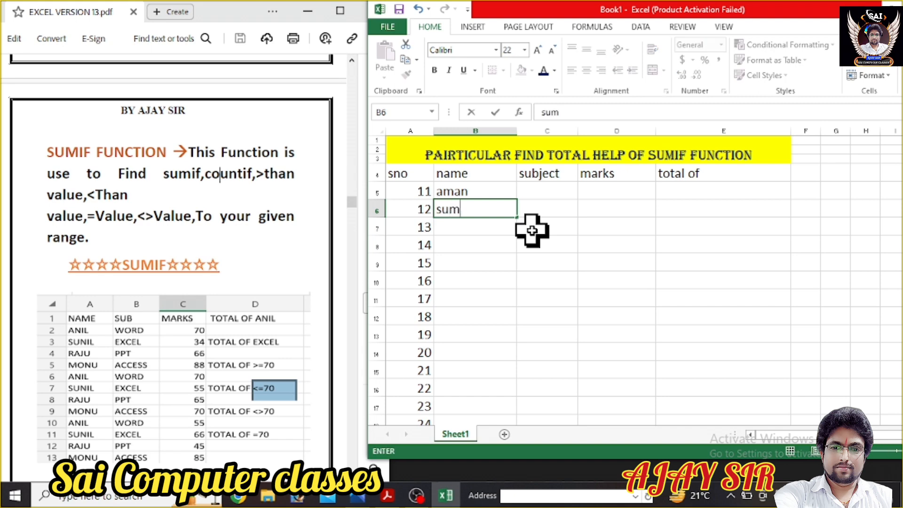
type("an")
key("Return")
type("iya")
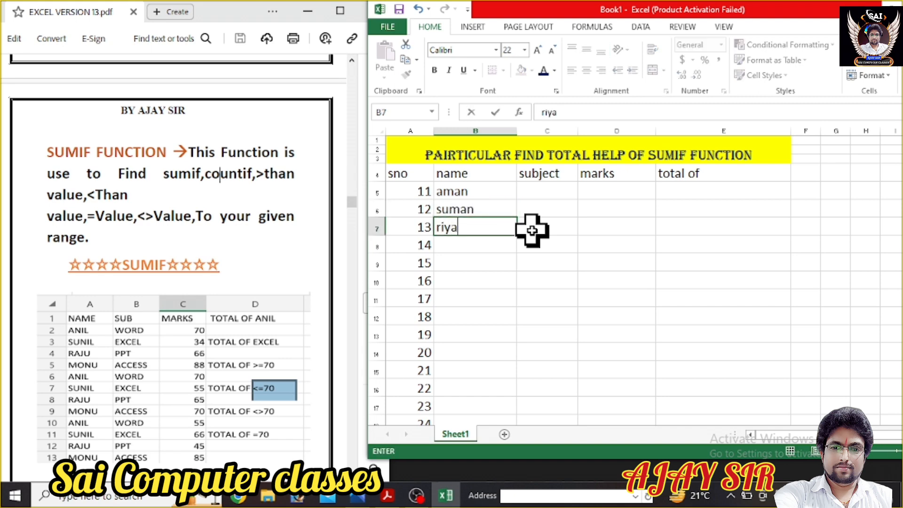
key("Return")
type("dev")
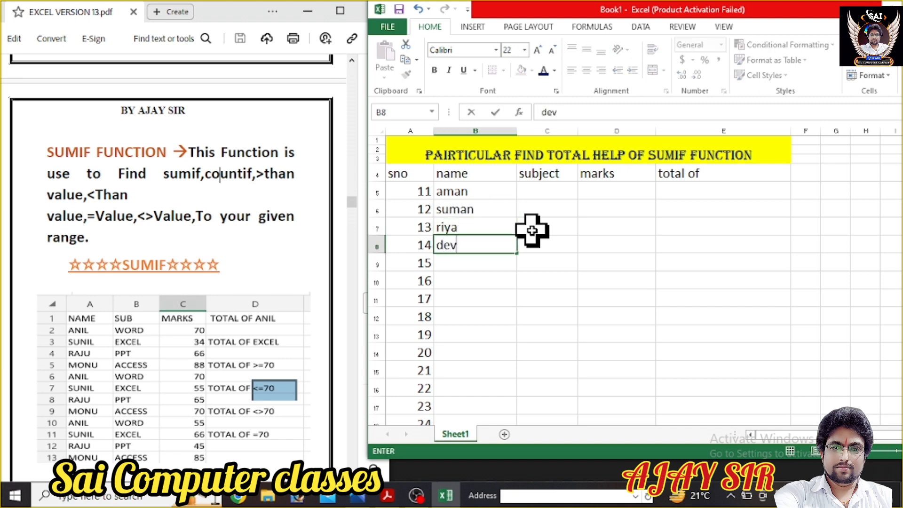
key("Return")
- Repeat the names from B5, B6 and B8 in B9:B11 and enter a new first name in B12
type("aman")
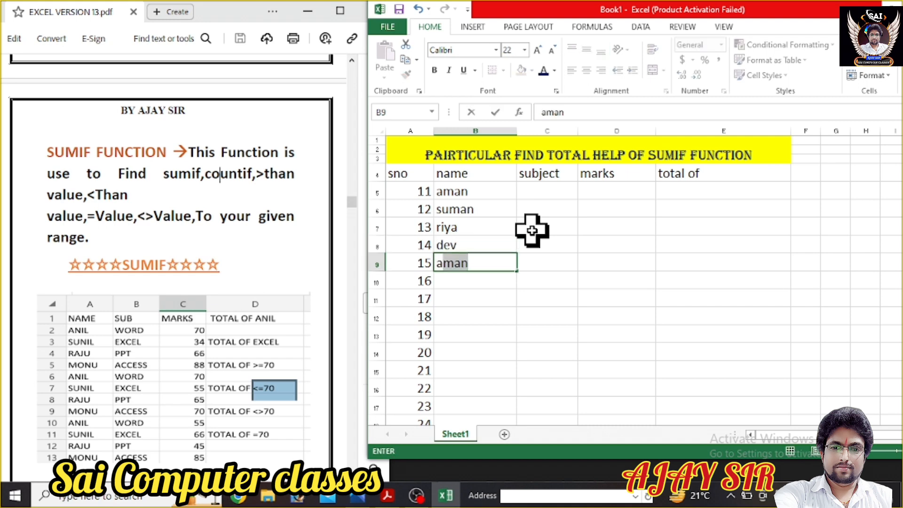
key("Return")
type("su")
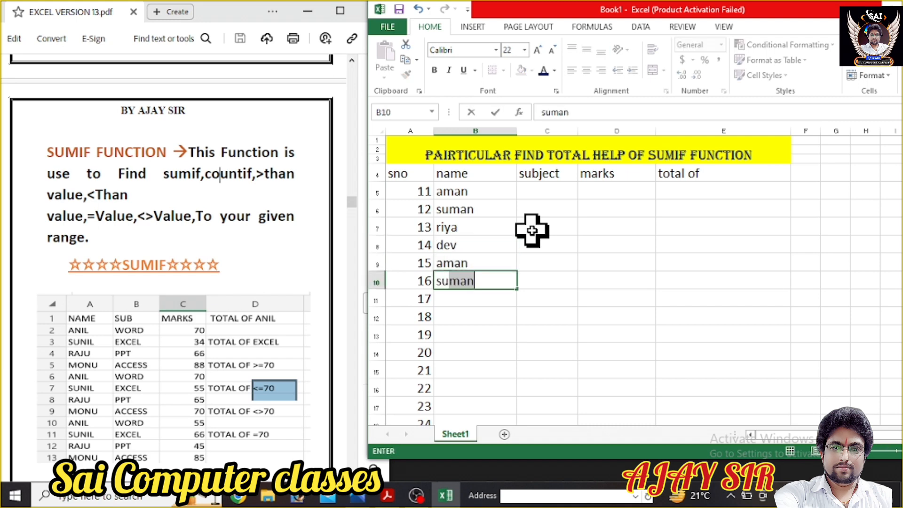
key("Return")
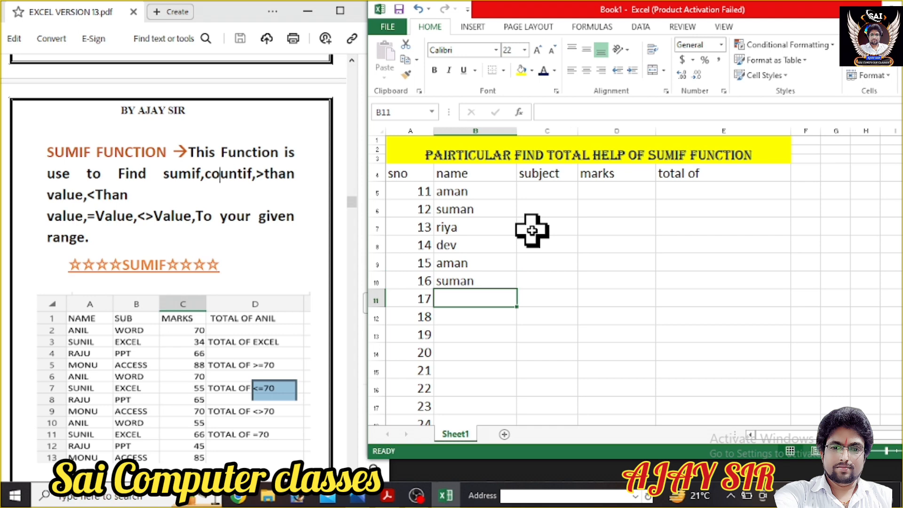
type("dev")
key("Return")
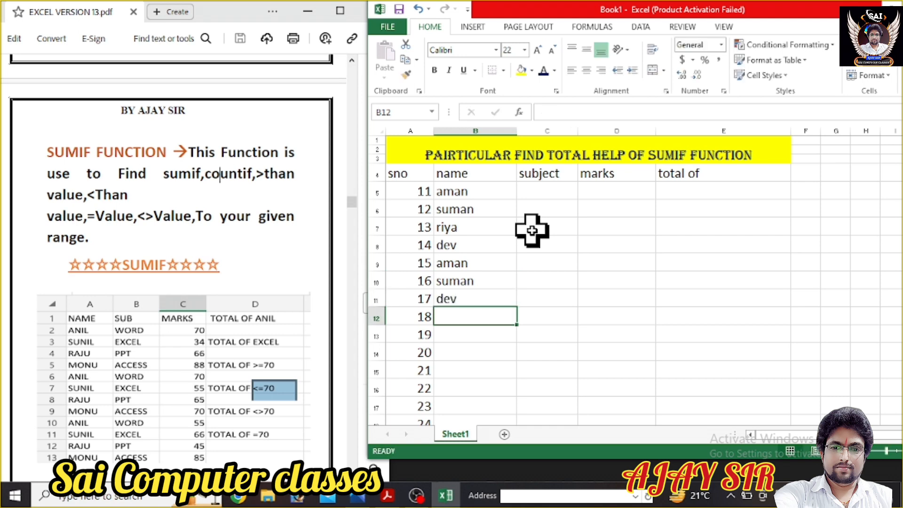
type("kumar")
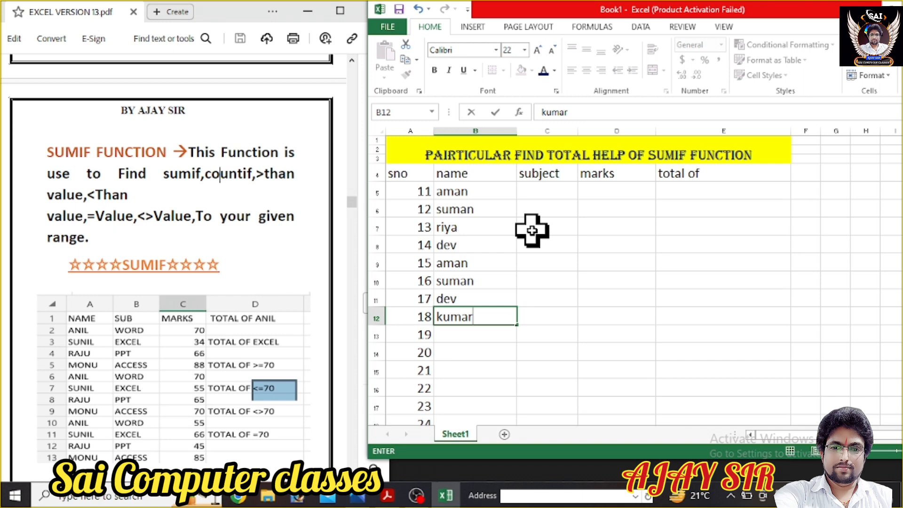
key("Return")
- Repeat the B5 name in B13, enter a new first name in B14, and repeat the names from B6:B8 in B15:B17
type("aman")
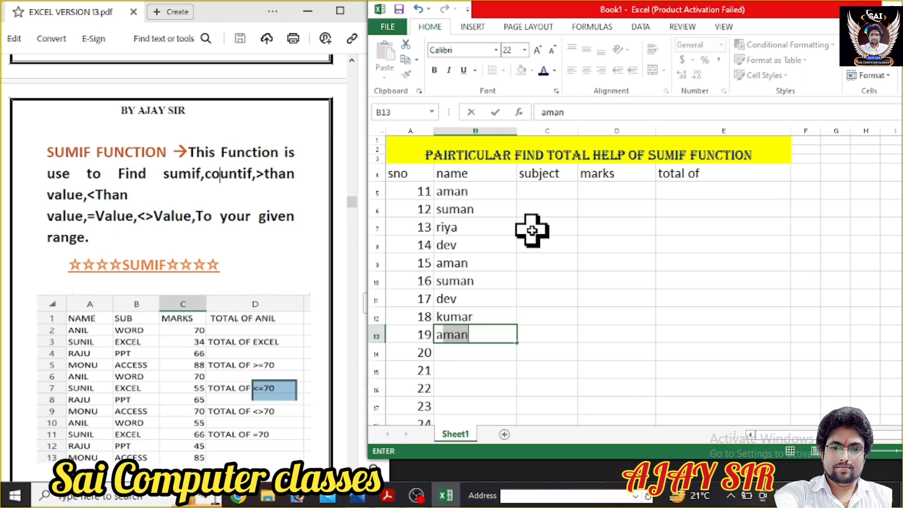
key("Return")
type("anil")
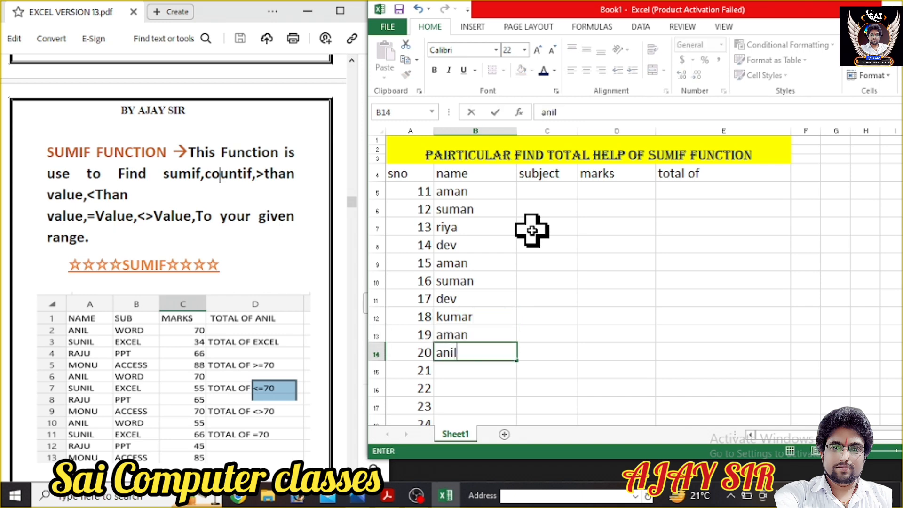
key("Return")
type("suman")
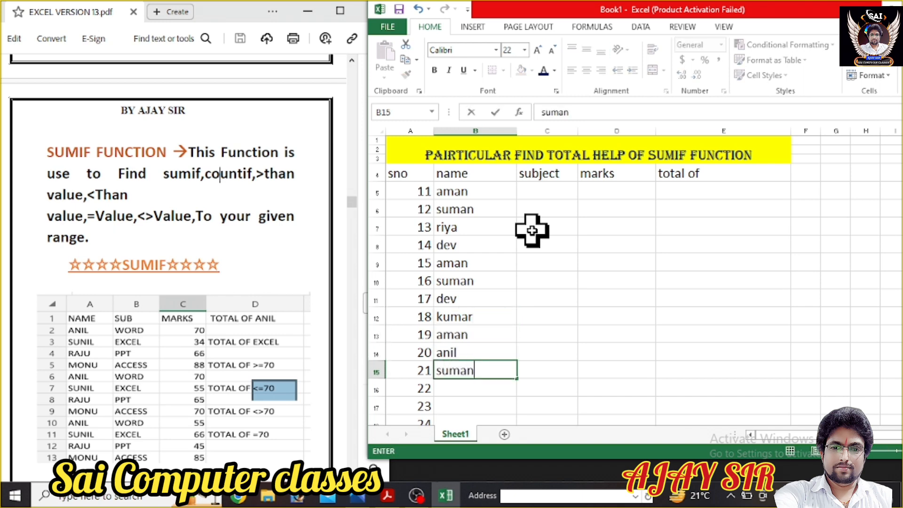
key("Return")
type("riya")
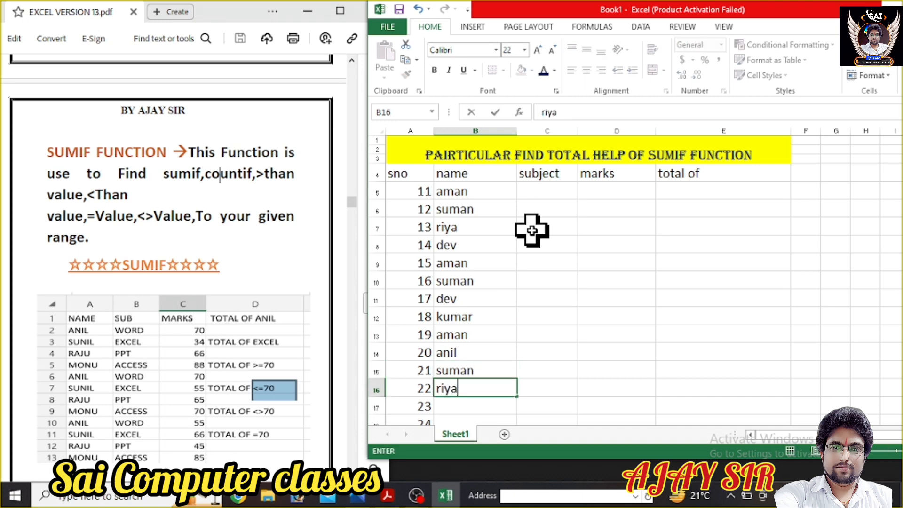
key("Return")
type("dev")
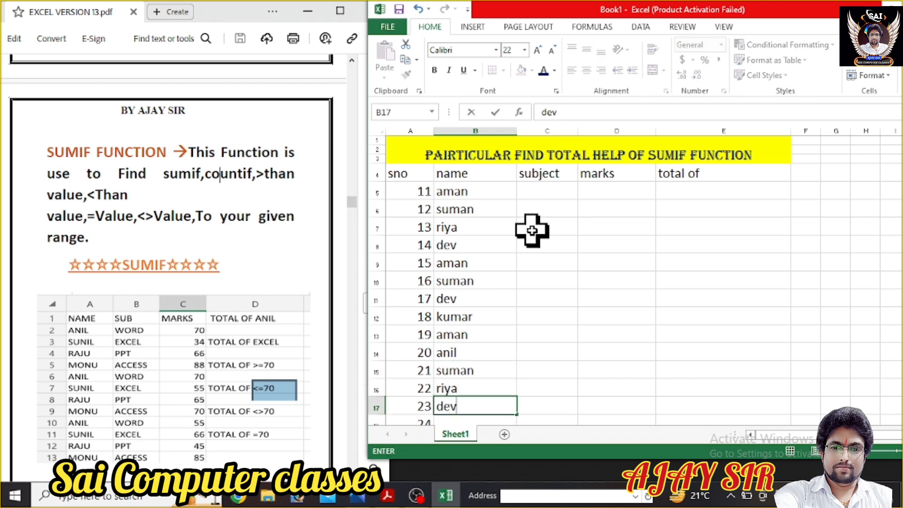
key("Return")
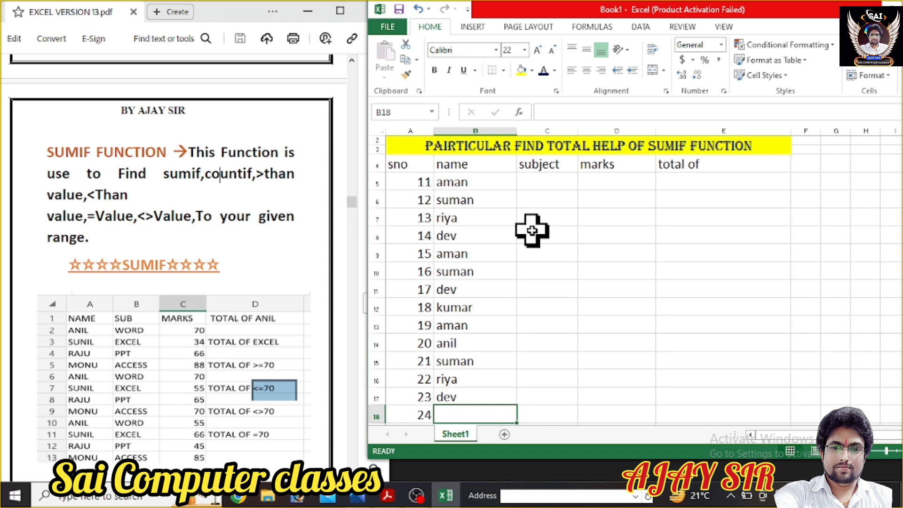
- Enter a student first name in B18 for serial number 24
type("kuamr")
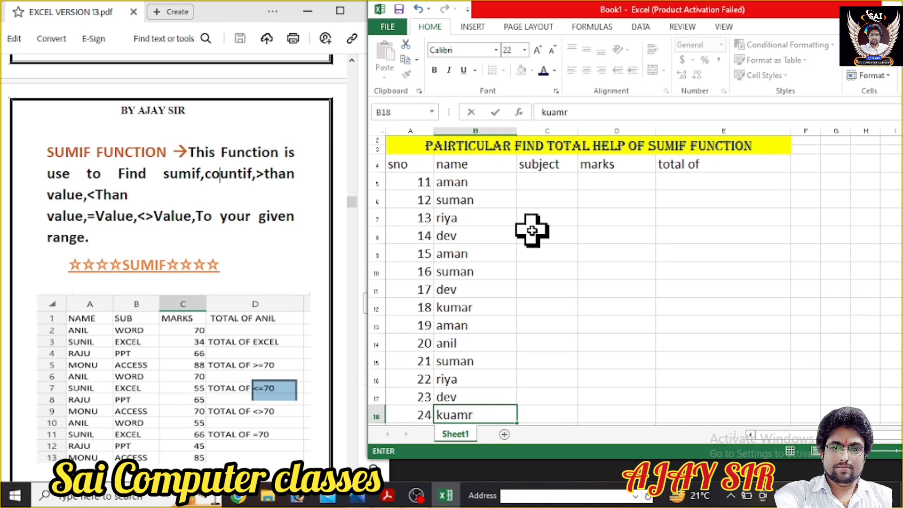
key("BackSpace")
type("a")
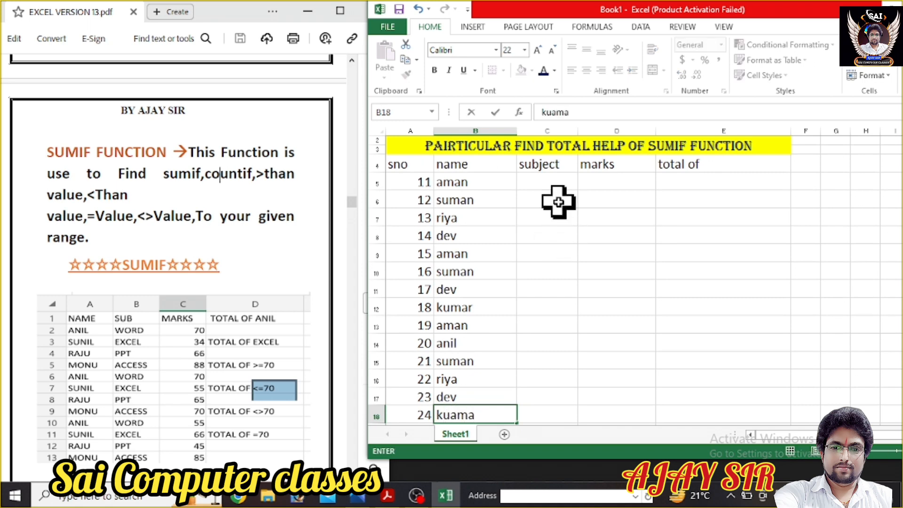
- Enter the subjects word, exccel, ppt and tally in C5:C8
left_click(538, 179)
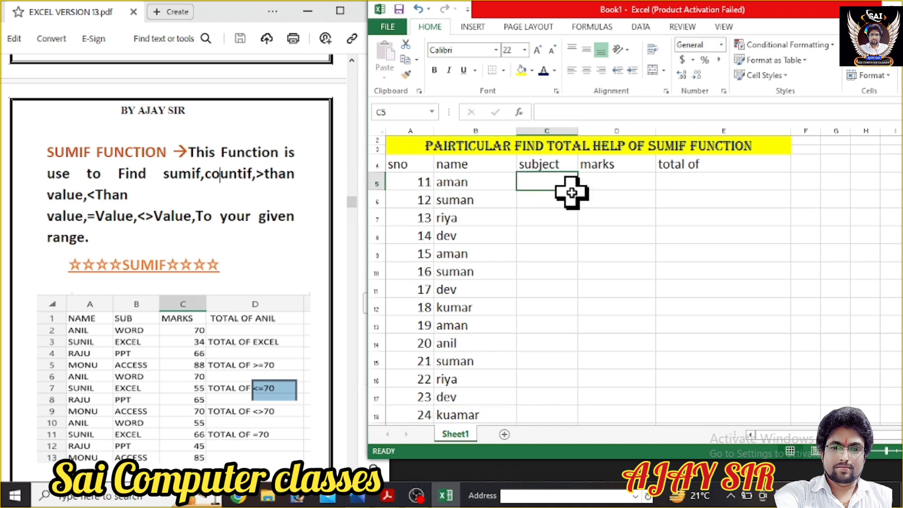
type("word")
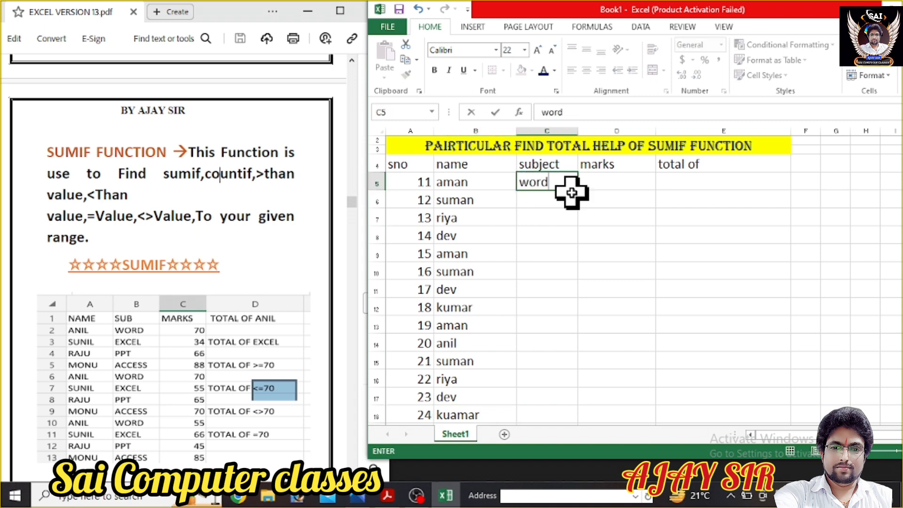
key("Return")
type("excce")
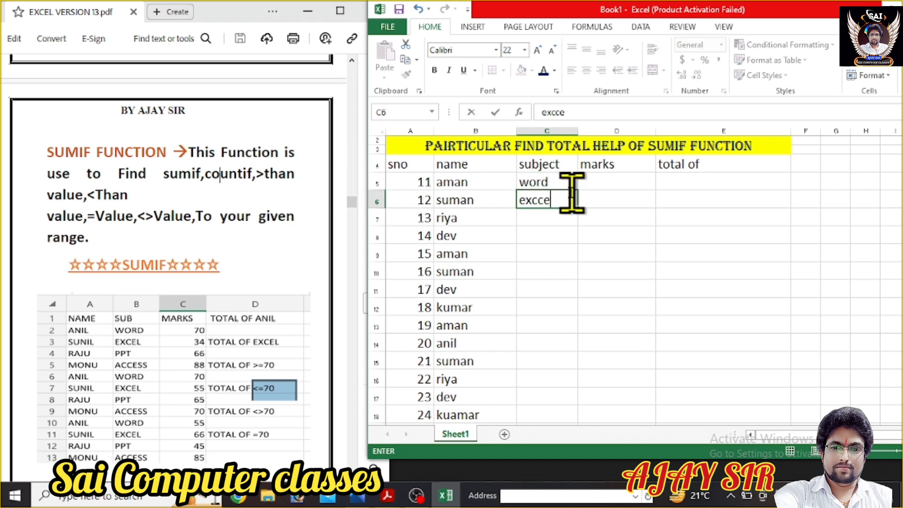
type("l")
key("Return")
type("ppt")
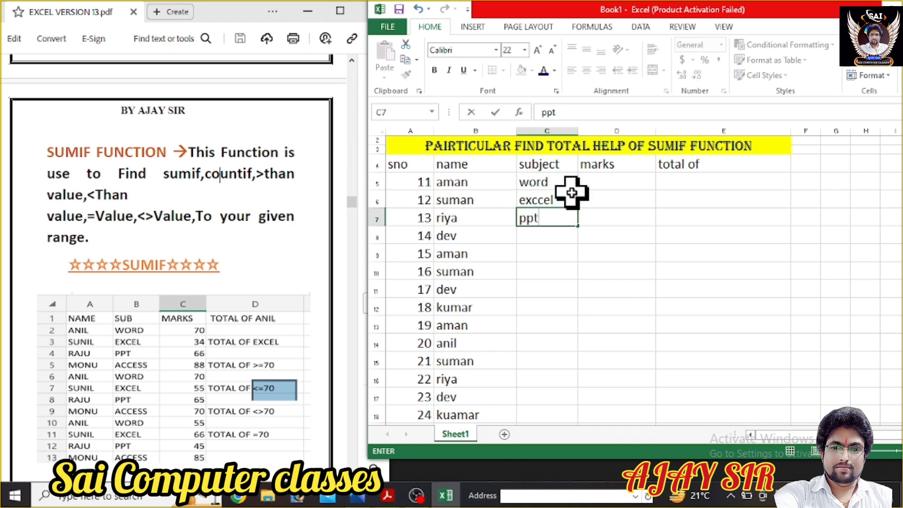
key("Return")
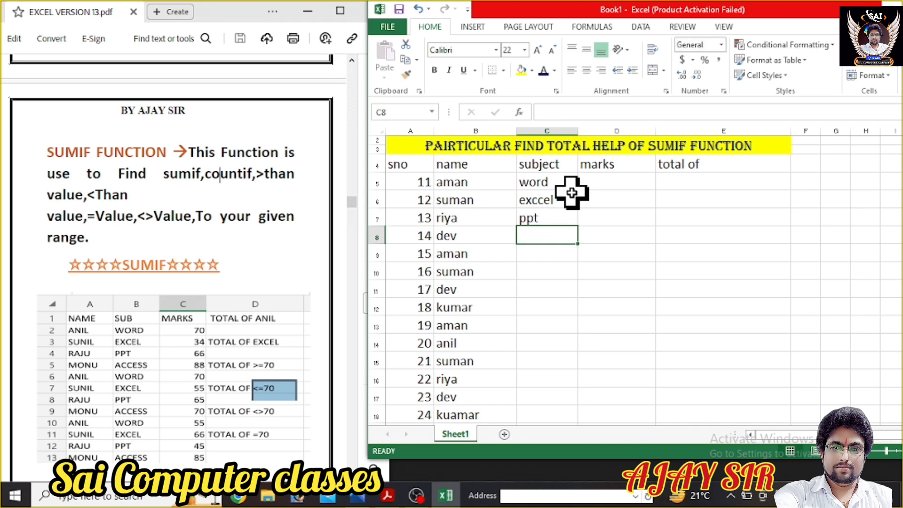
type("tally")
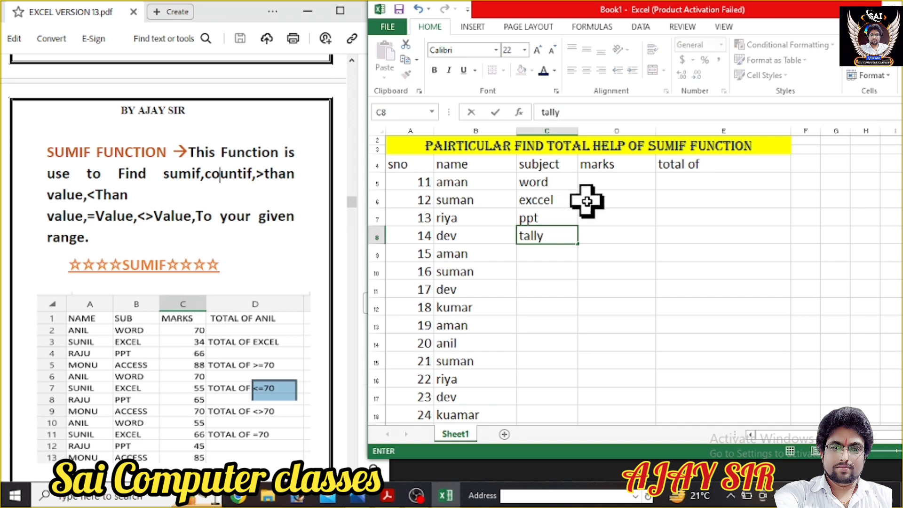
- Enter the subjects orc and fox in C9:C10
left_click(548, 252)
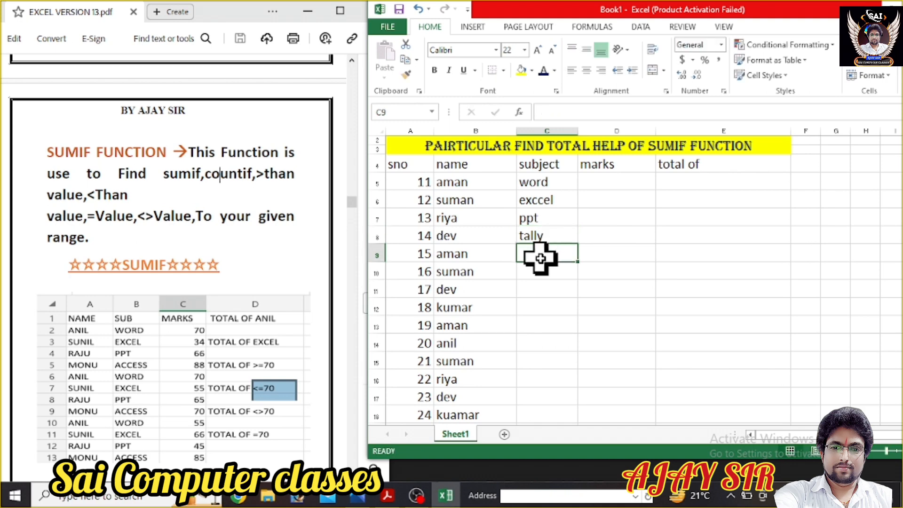
type("orc")
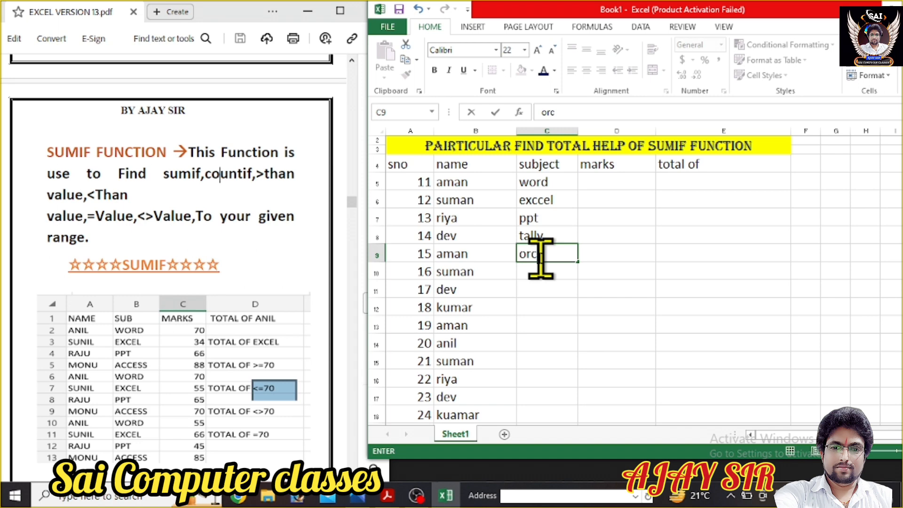
key("Return")
type("fox")
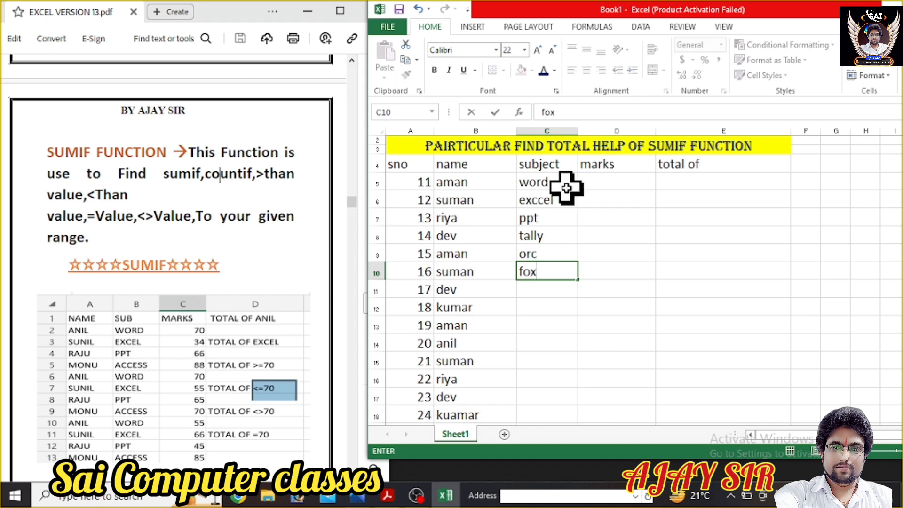
- Copy the six subjects in C5:C10 into C11:C16
left_click_drag(541, 181, 555, 267)
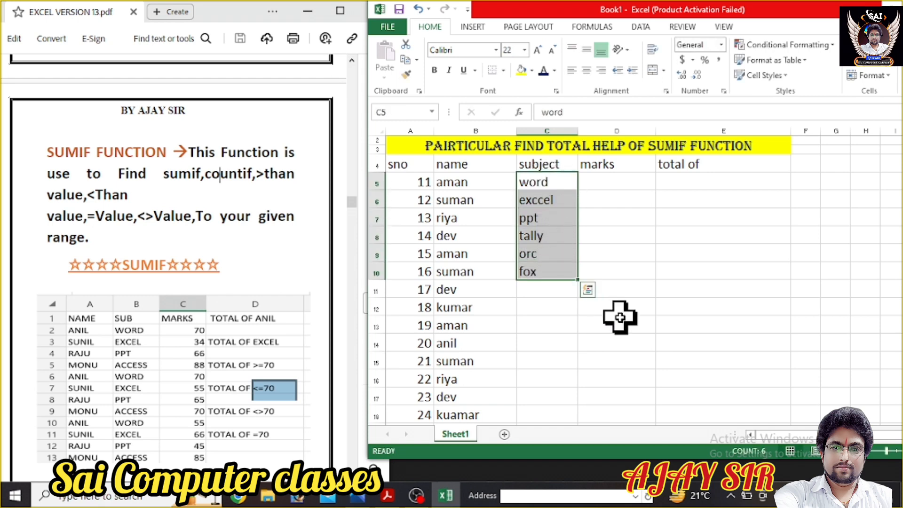
key("ctrl+c")
left_click(537, 290)
key("ctrl+v")
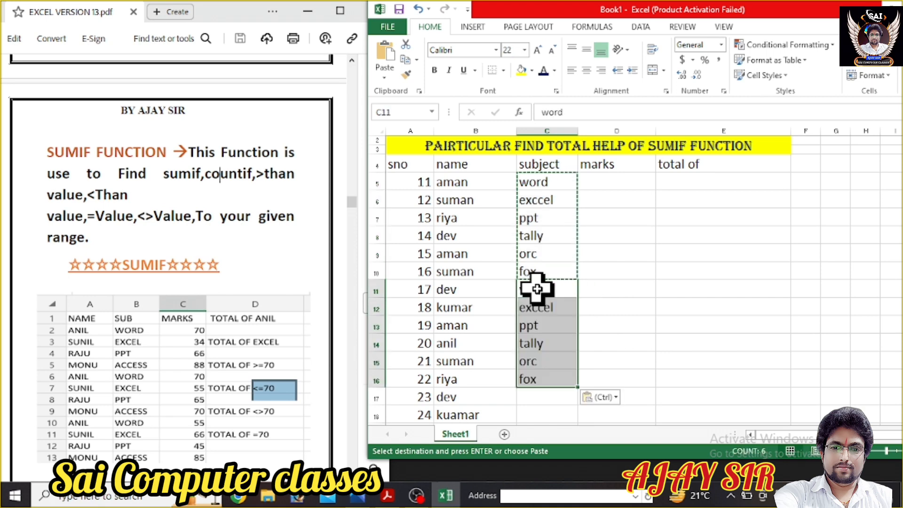
- Paste the copied subjects again starting at C17 and clear the surplus entries in C19:C22
scroll(538, 373, "down", 1)
scroll(539, 374, "down", 1)
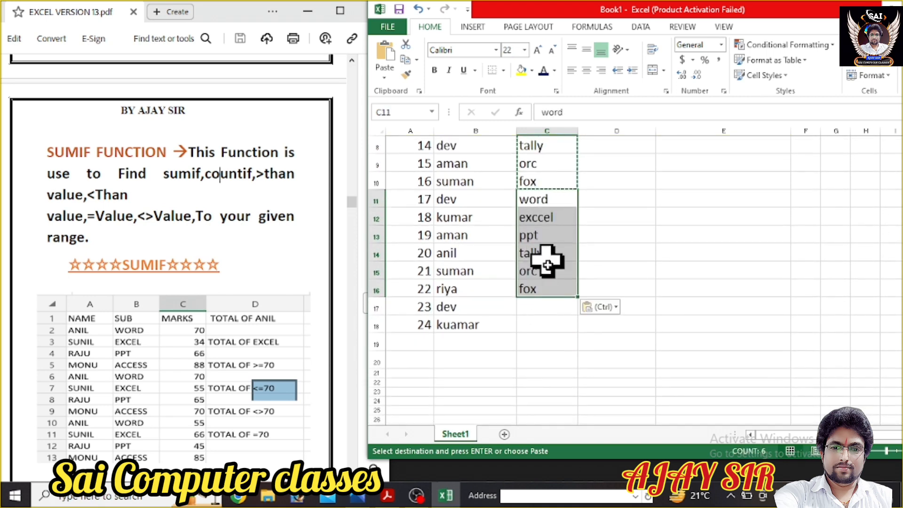
left_click(537, 309)
key("ctrl+v")
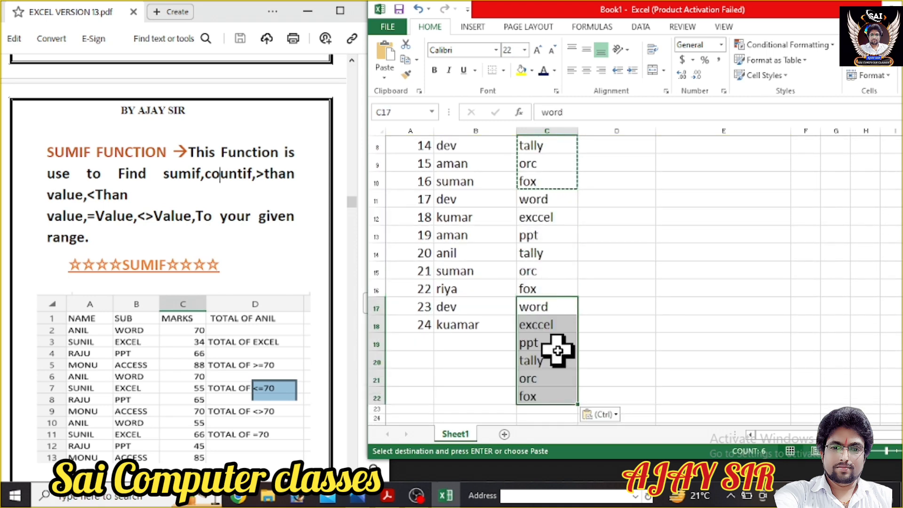
left_click_drag(550, 346, 545, 397)
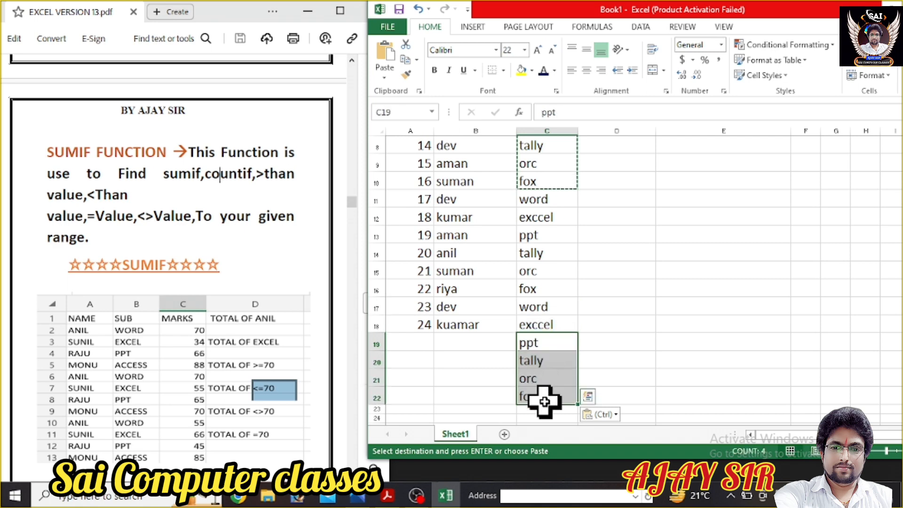
key("Delete")
- Enter the marks 65, 34 and 45 in D5:D7
scroll(545, 397, "up", 3)
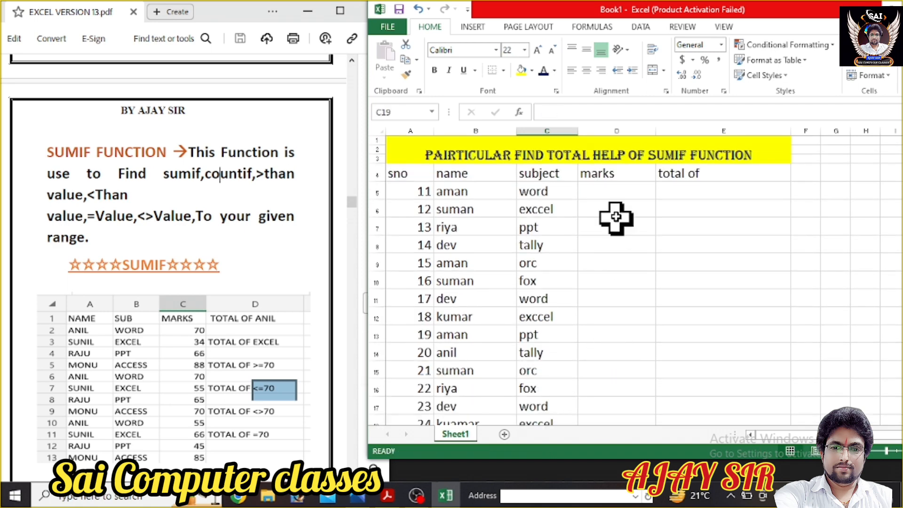
left_click(607, 191)
type("65")
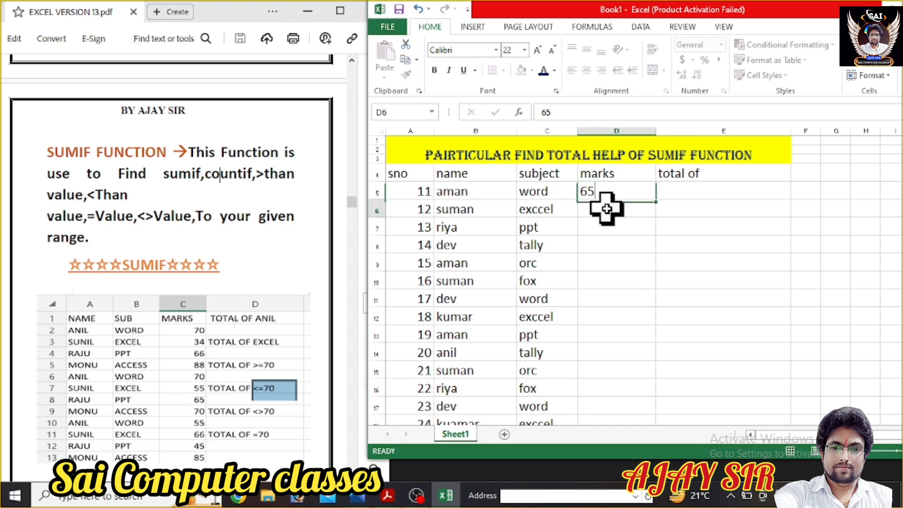
left_click(606, 209)
type("34")
left_click(608, 225)
type("45")
- Enter the marks 70, 67, 70 and 80 in D8:D11
left_click(606, 244)
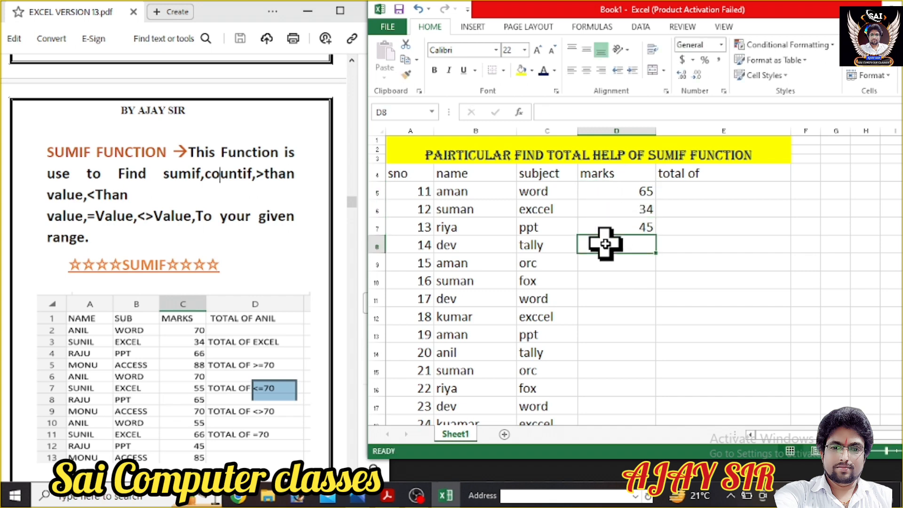
type("70")
left_click(605, 262)
type("67")
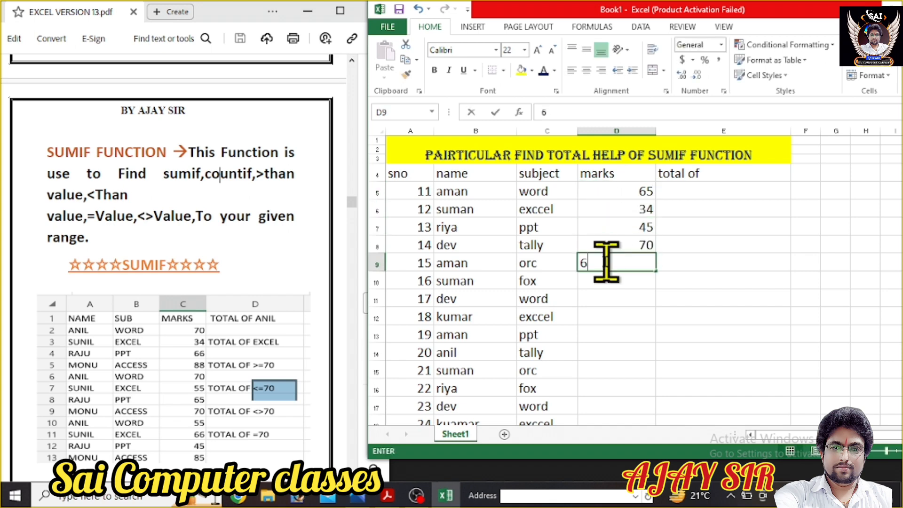
left_click(611, 281)
type("70")
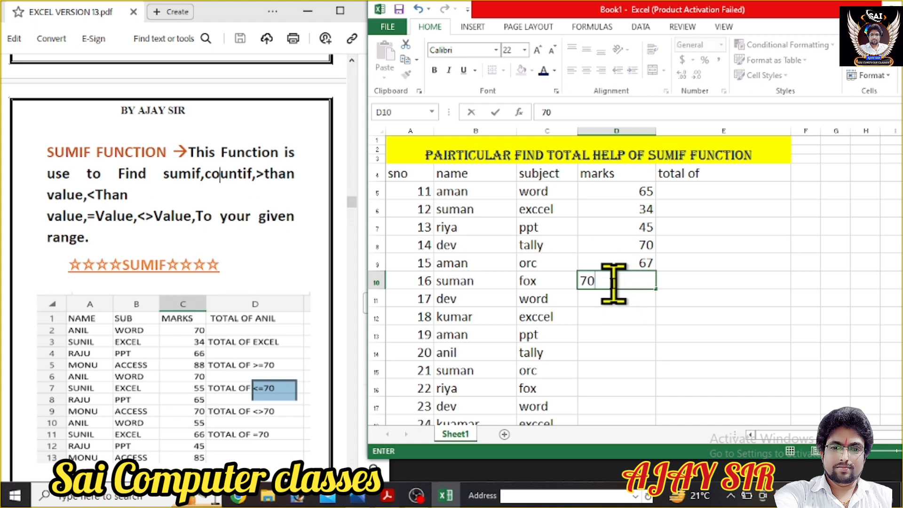
left_click(610, 293)
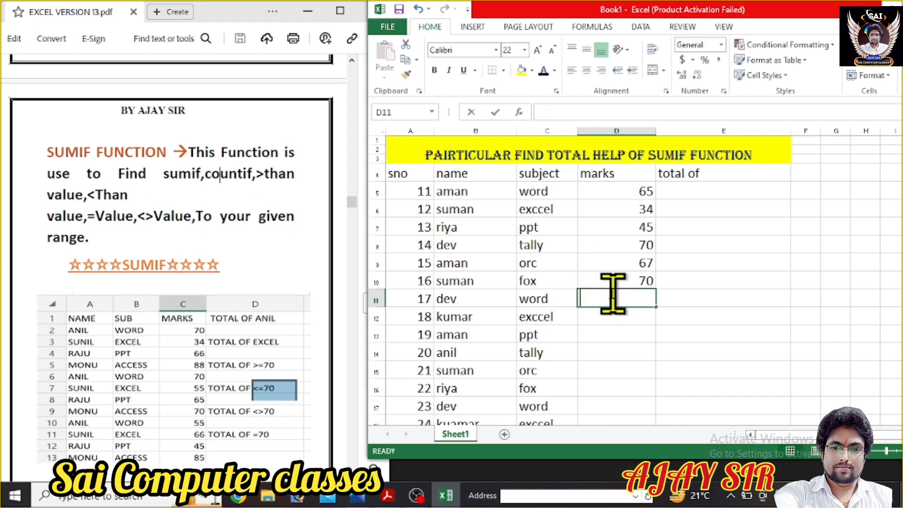
type("80")
- Change the mark in D8 to 90
left_click(631, 244)
type("9")
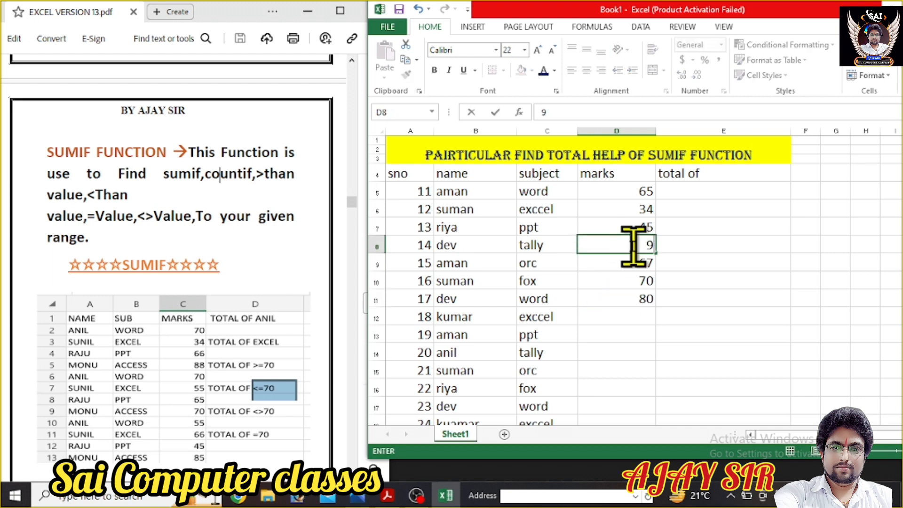
type("0")
- Enter the marks 90, 44, 90 and 60 in D12:D15
left_click(640, 313)
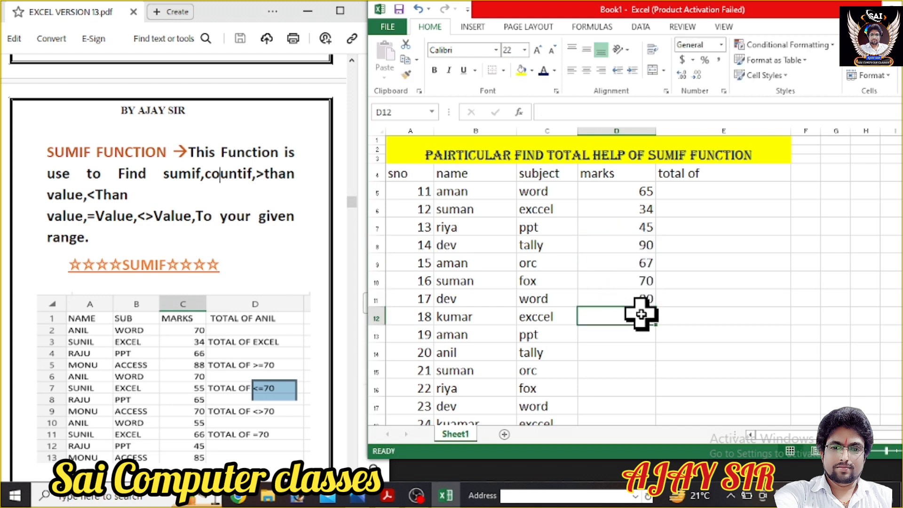
type("90")
left_click(641, 333)
type("44")
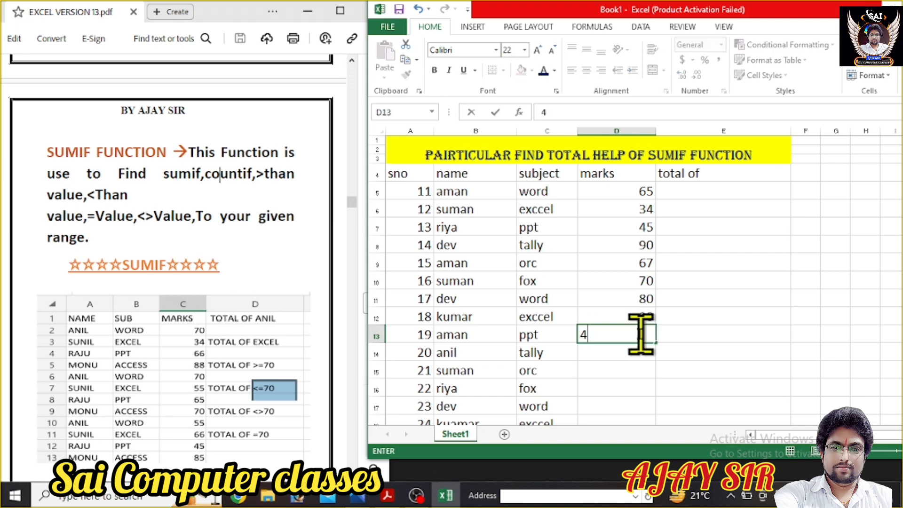
left_click(642, 347)
type("90")
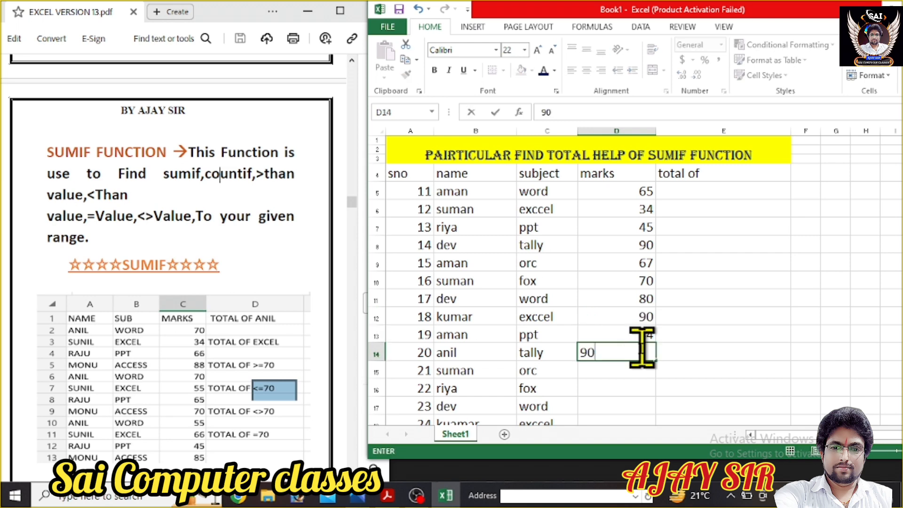
left_click(639, 372)
type("60")
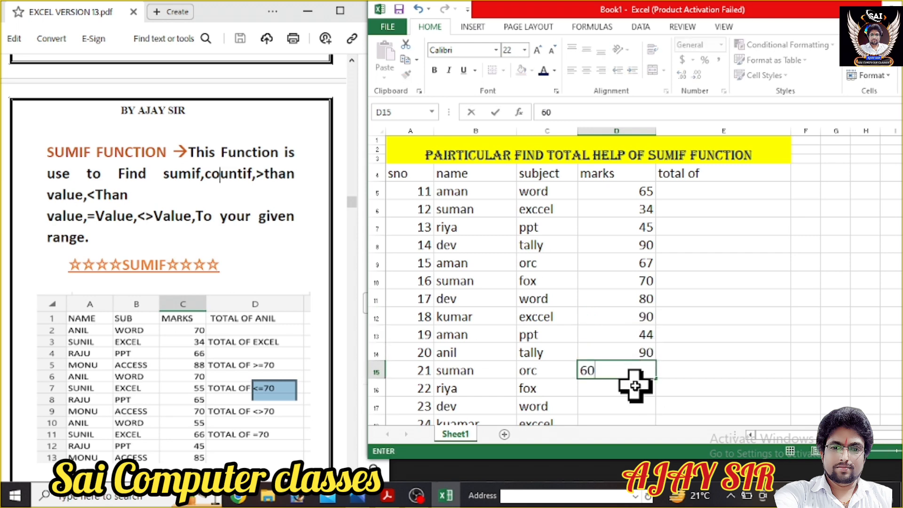
- Enter the marks 56, 65 and 98 in D16:D18
left_click(635, 385)
type("56")
left_click(621, 403)
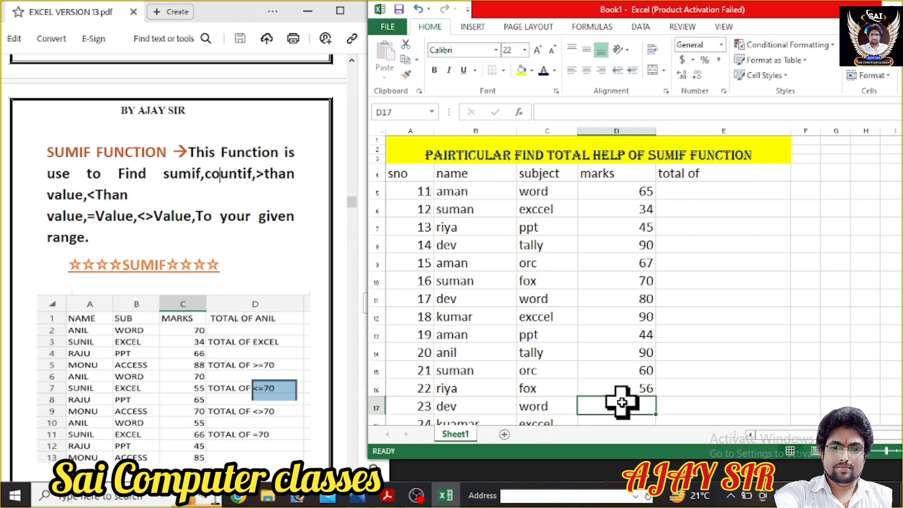
scroll(622, 402, "down", 2)
type("65")
left_click(631, 337)
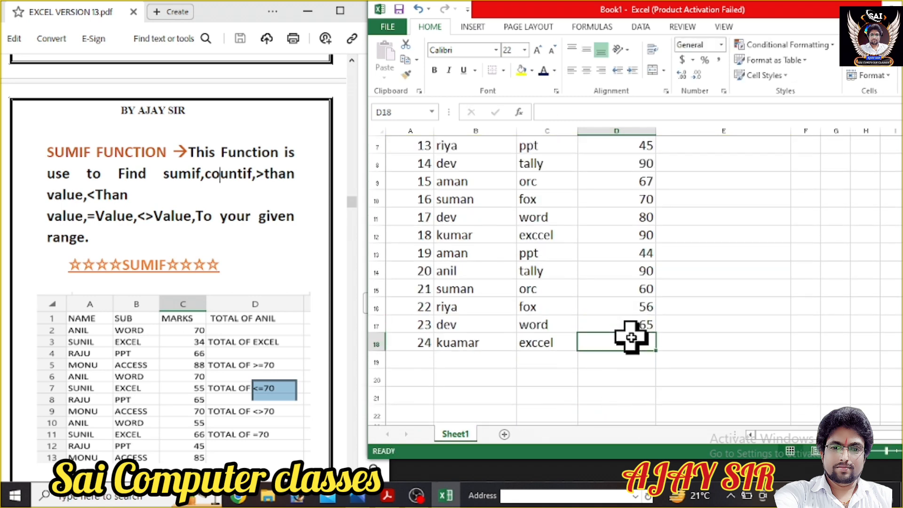
type("98")
- Complete the "total of" header in E4 by appending the student first name from B5
scroll(659, 332, "up", 2)
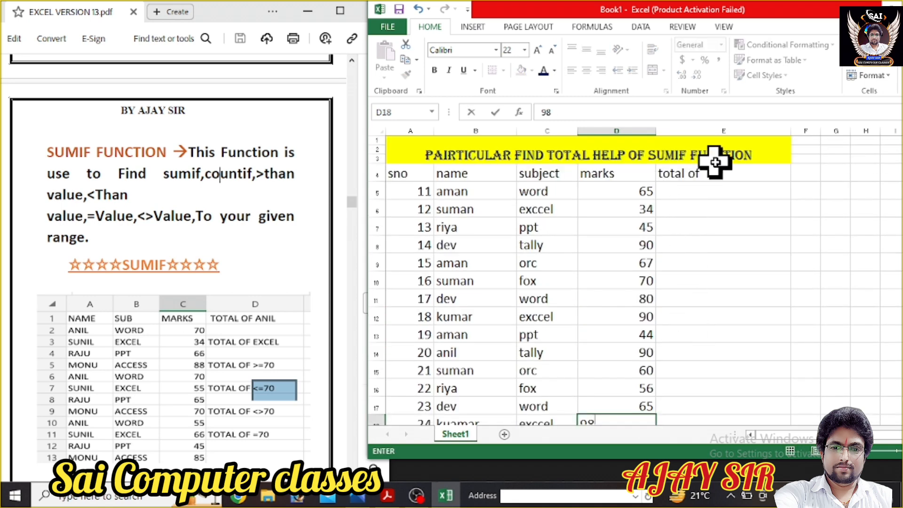
left_click(732, 170)
double_click(732, 172)
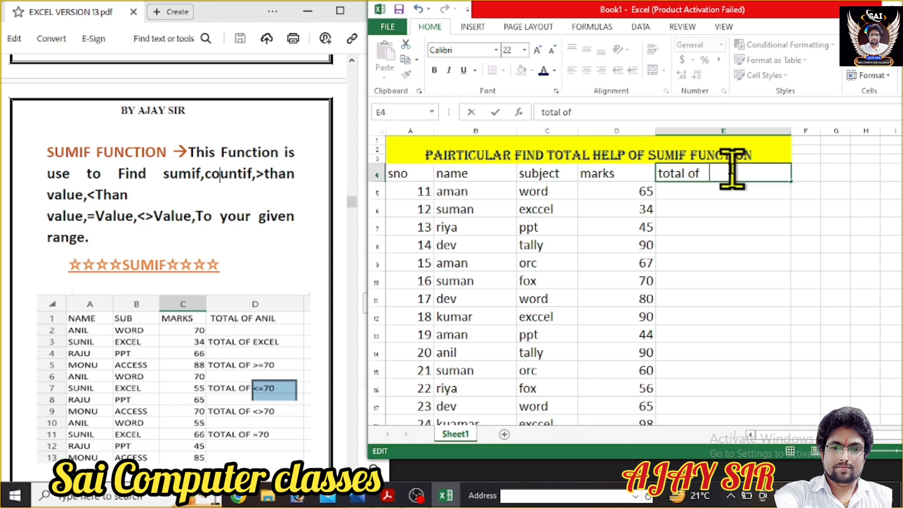
type("aman")
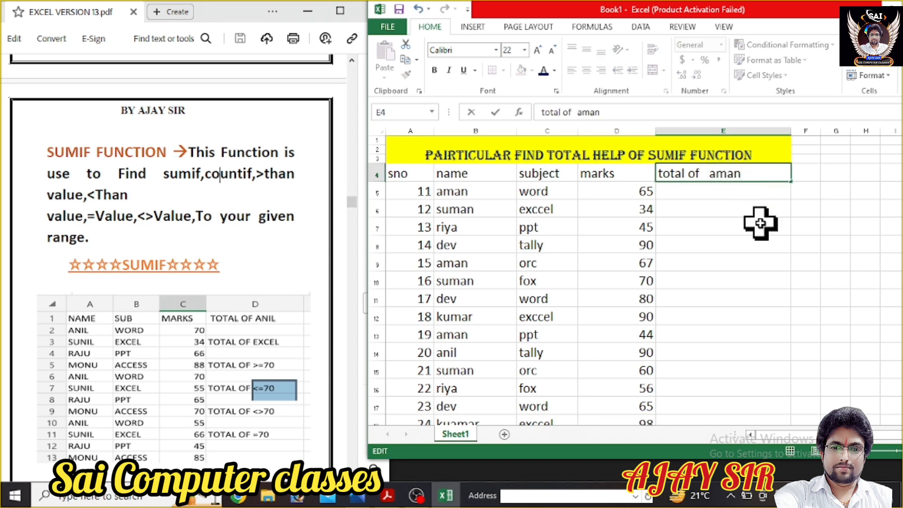
- Enter the label "total of excel" in E6
left_click(741, 200)
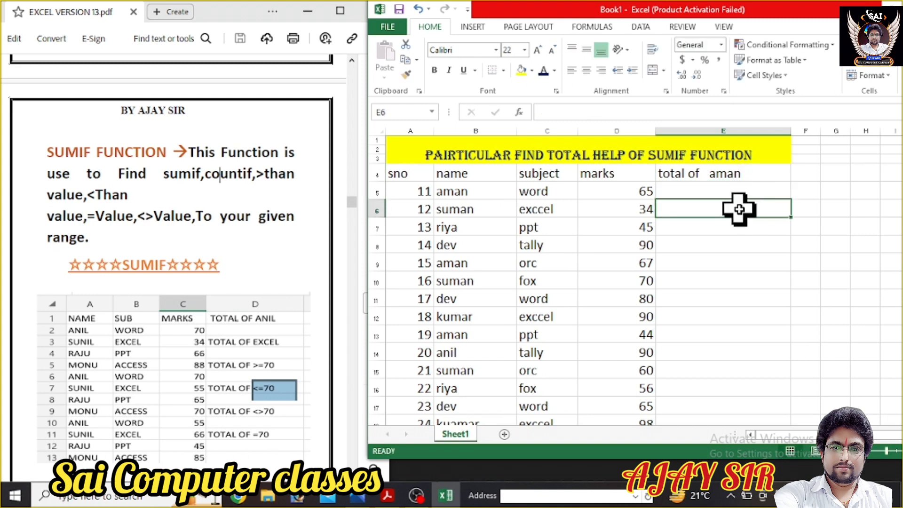
type("total ")
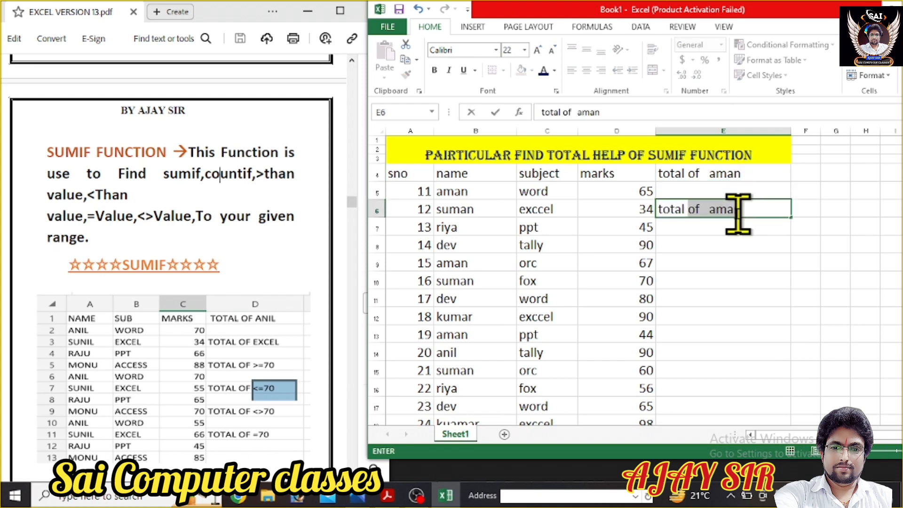
type("of excel")
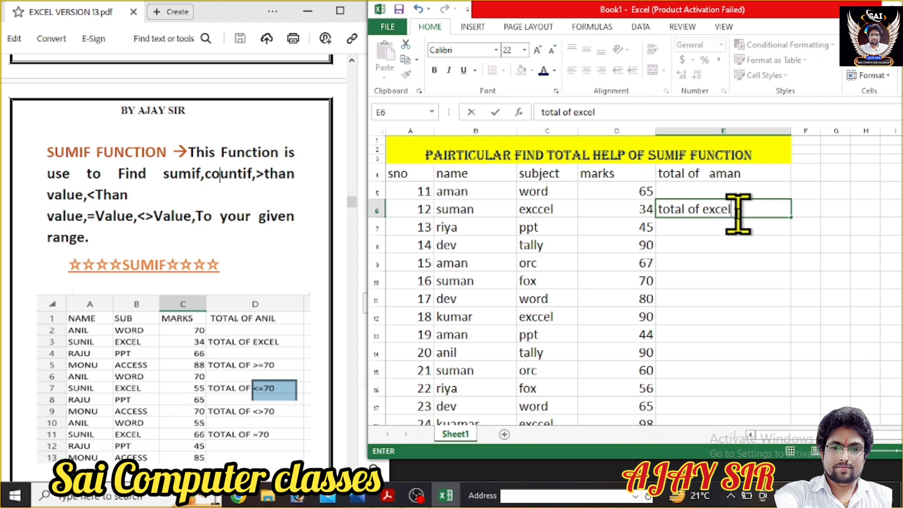
- Enter the label "total of >=80" in E8
key("Return")
left_click(702, 258)
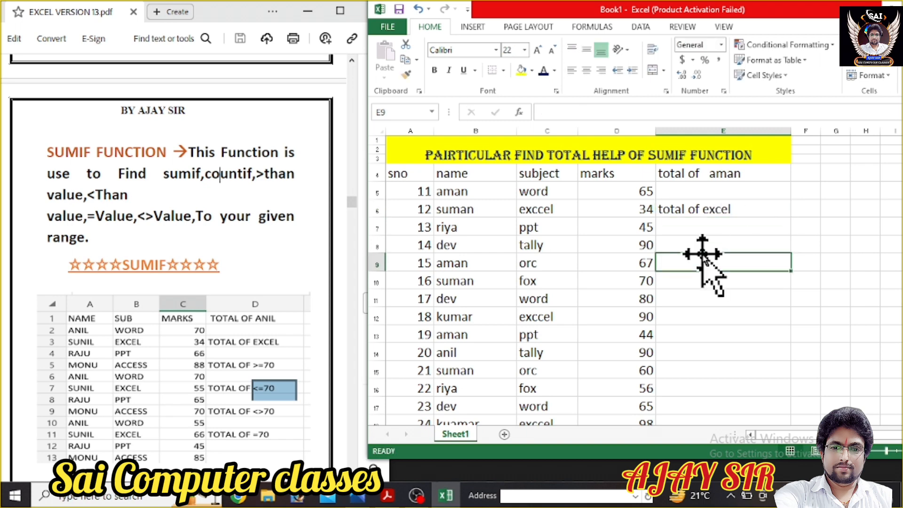
left_click(706, 249)
type(">=")
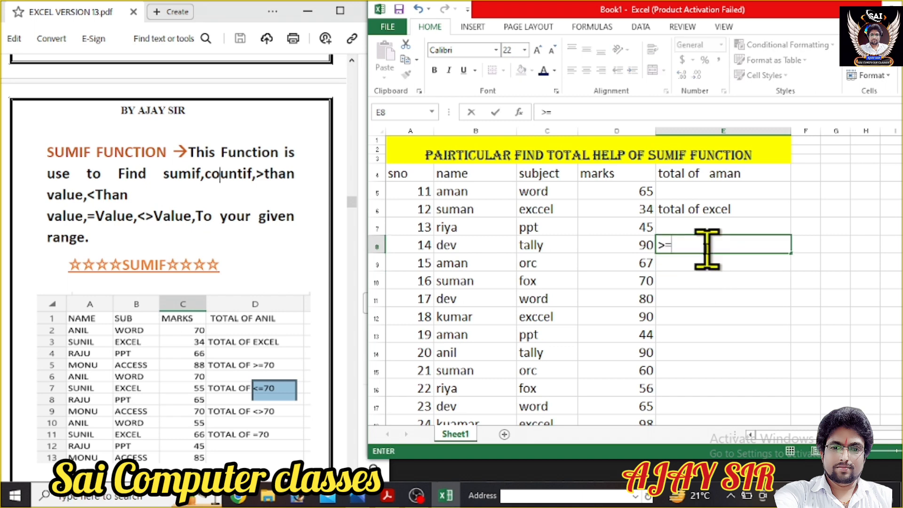
type("80")
key("BackSpace")
key("BackSpace")
key("BackSpace")
key("BackSpace")
type("total of >=80")
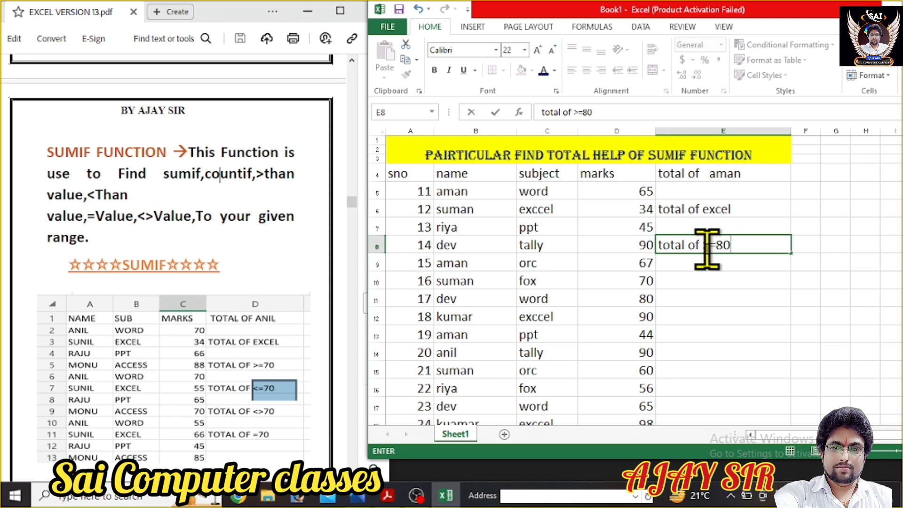
key("Return")
- Start entering the next total label in E10 with "tot"
left_click(704, 294)
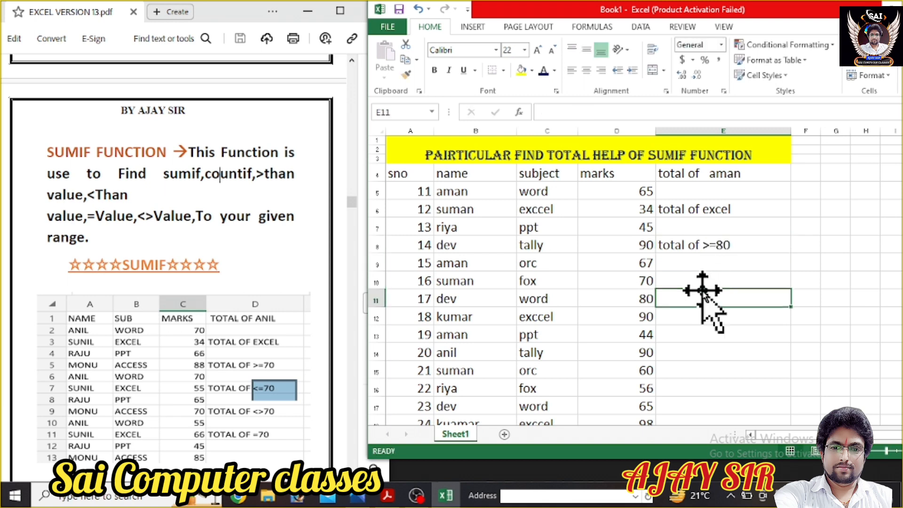
left_click(701, 277)
type("tot")
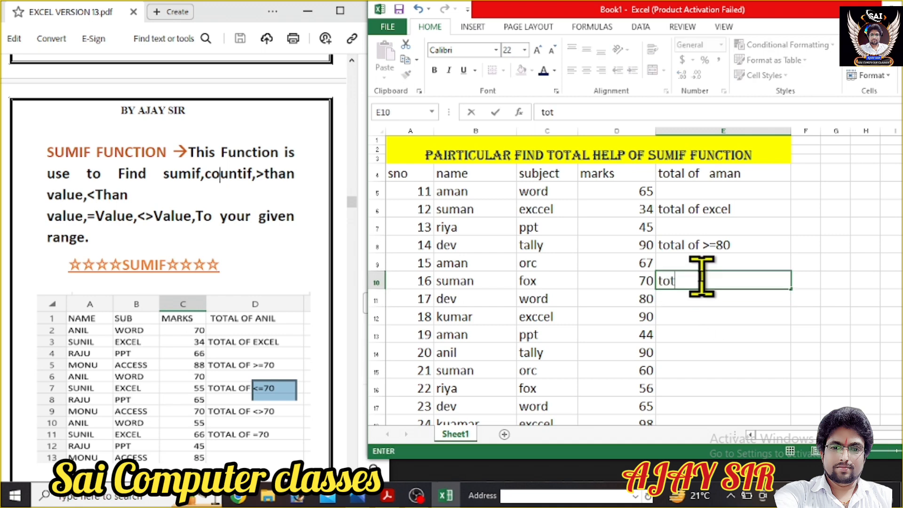
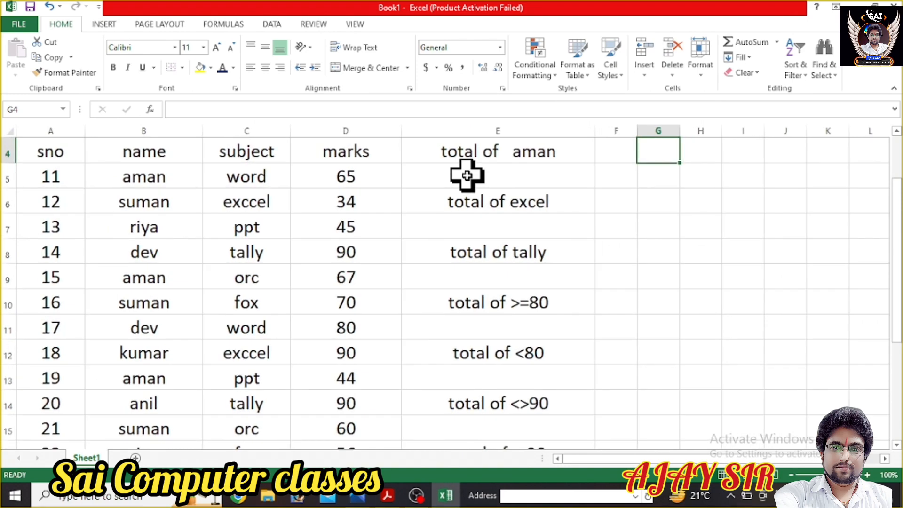
- Examine the finished practice table from its title to row 18, including the total labels in column E
scroll(467, 176, "up", 4)
scroll(467, 175, "down", 1, "ctrl")
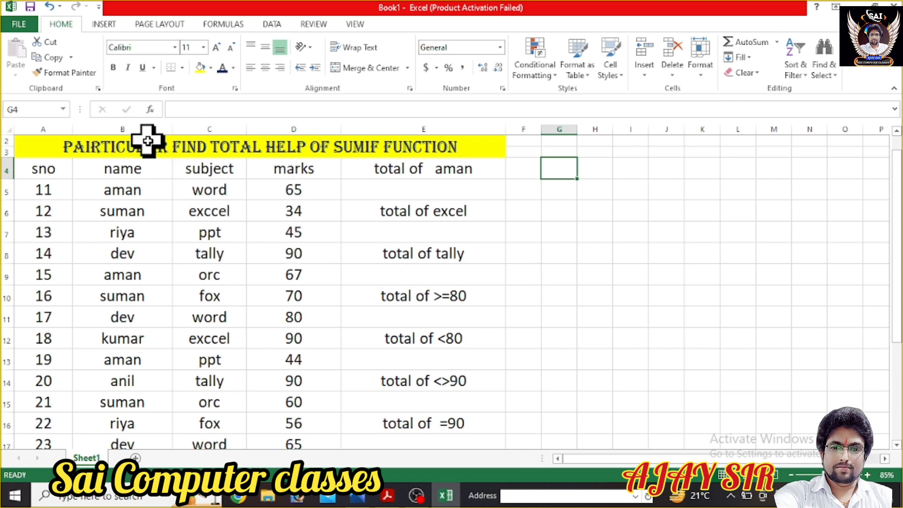
scroll(148, 140, "down", 1)
scroll(147, 140, "up", 1)
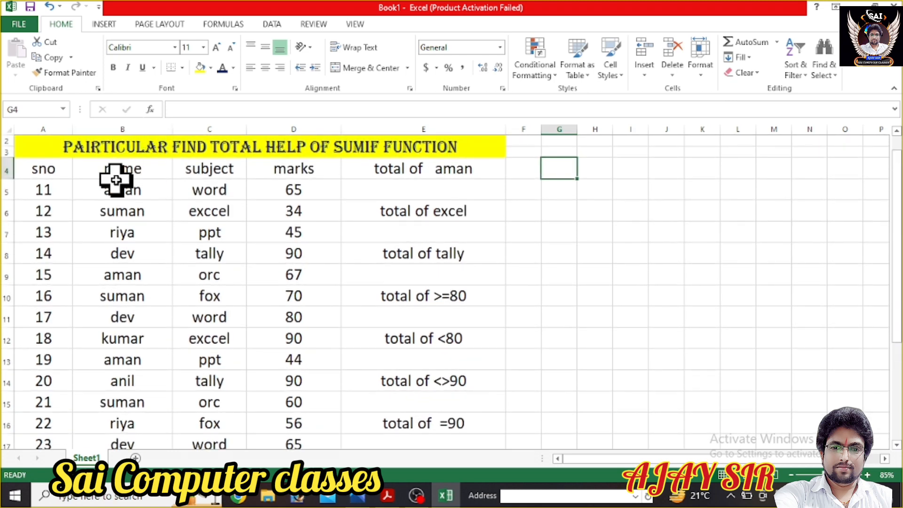
scroll(133, 421, "down", 2)
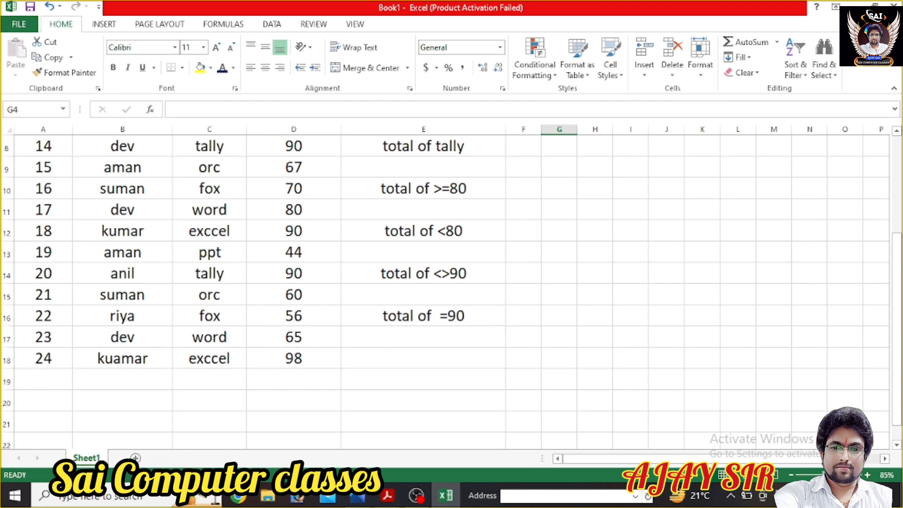
scroll(447, 287, "down", 1)
scroll(643, 401, "up", 3)
scroll(643, 401, "up", 1, "ctrl")
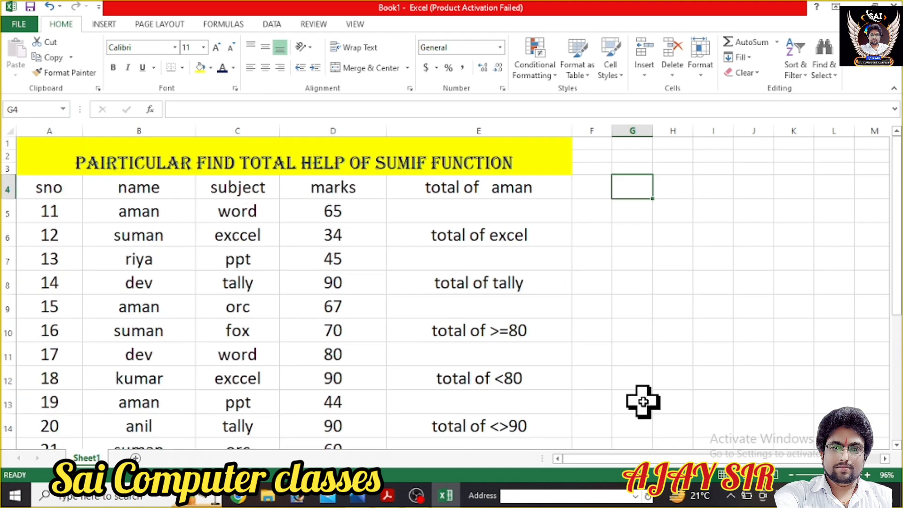
- Set the font size of the table range A4:E18 to 16
left_click(50, 187)
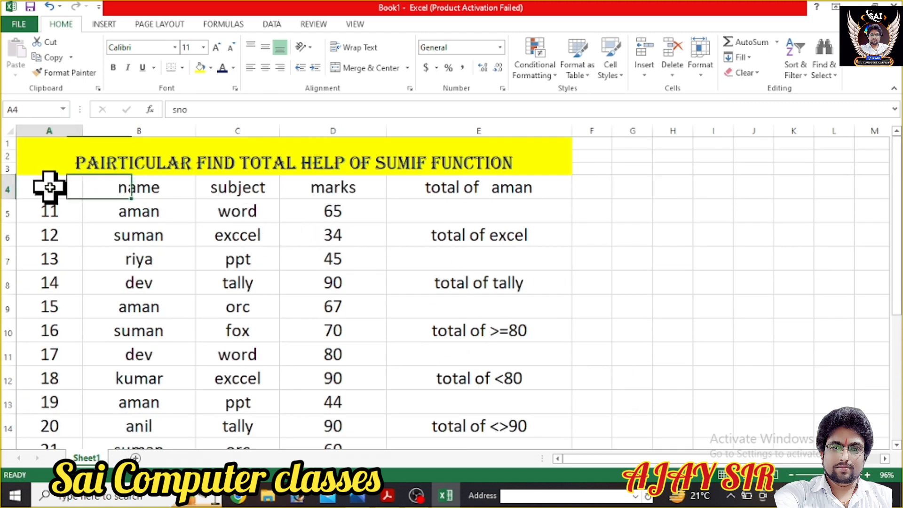
left_click_drag(49, 187, 489, 441)
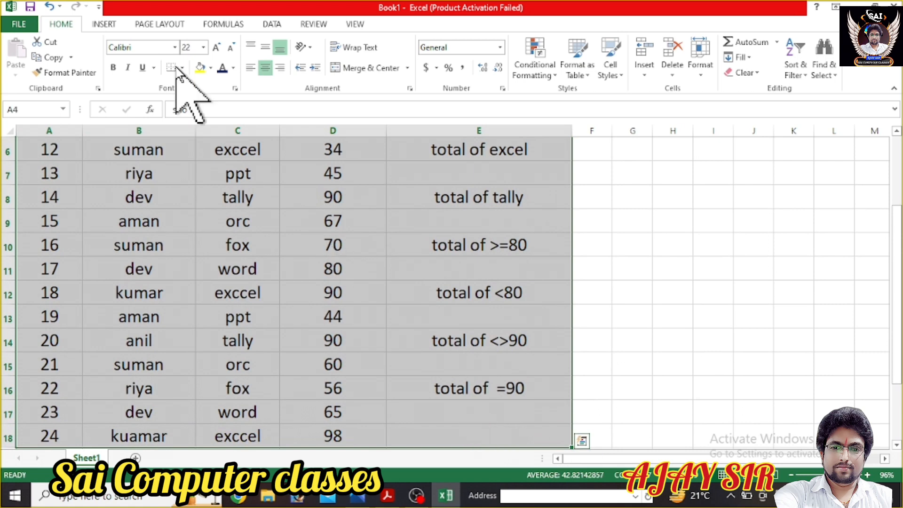
left_click(203, 47)
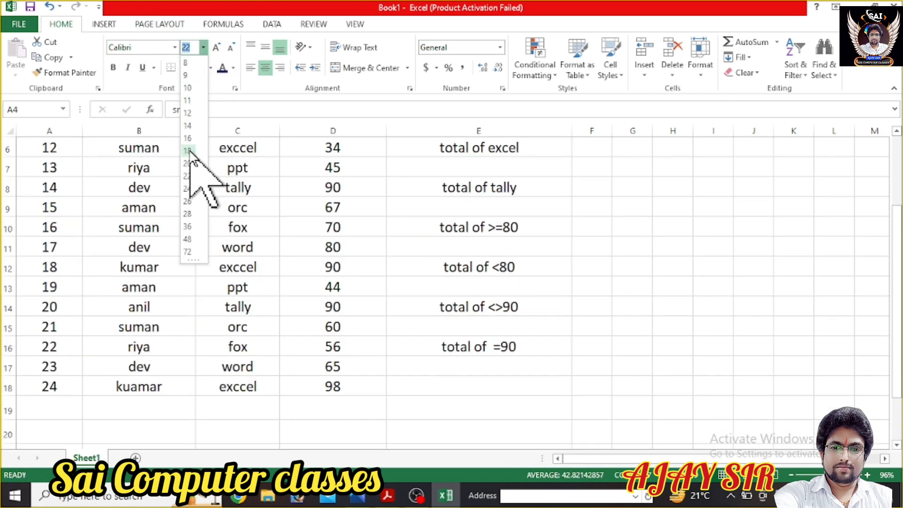
left_click(187, 137)
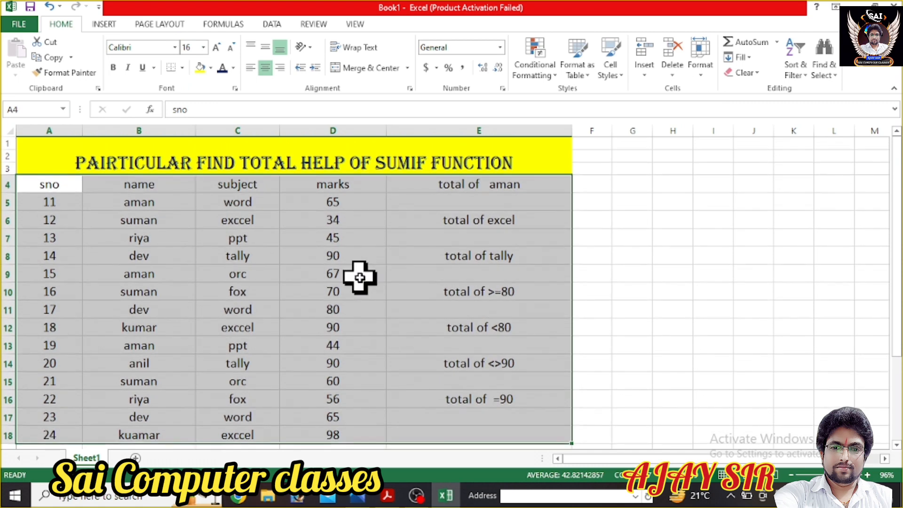
- Reduce the font size of the selected table range to 12
scroll(359, 278, "up", 2, "ctrl")
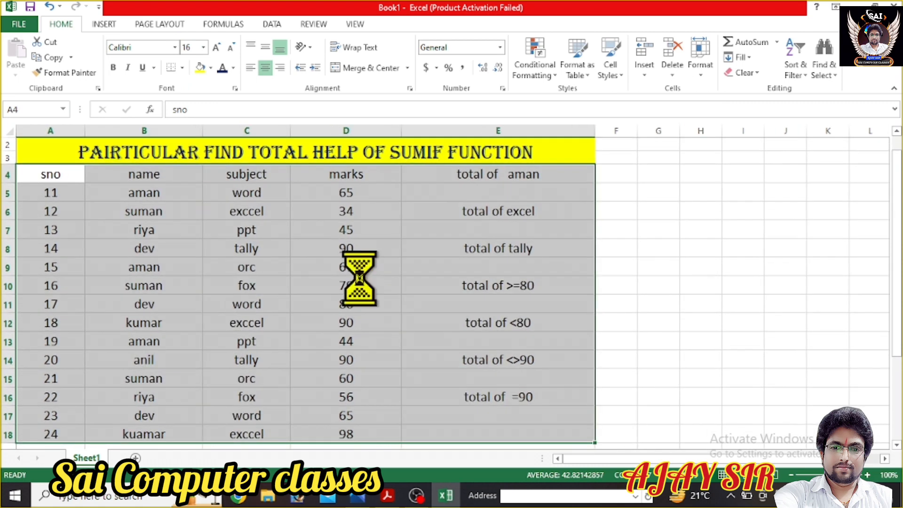
scroll(359, 278, "up", 1)
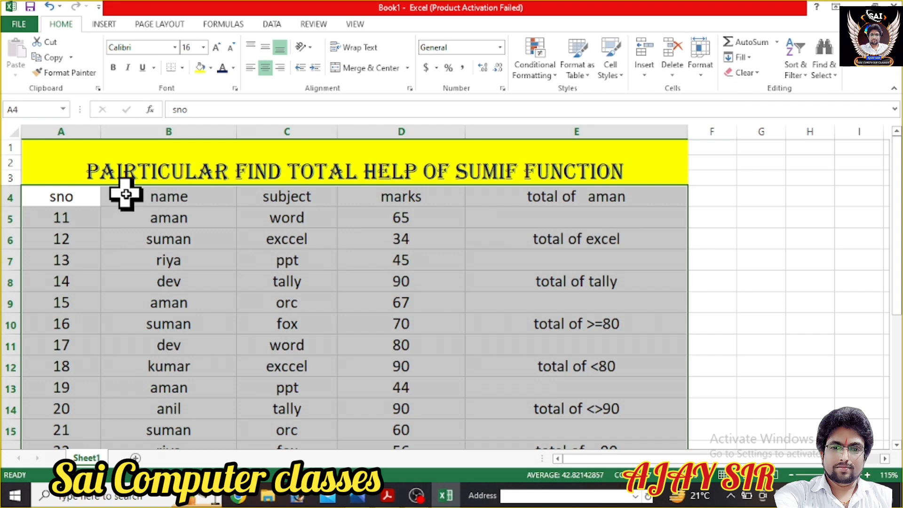
left_click(203, 47)
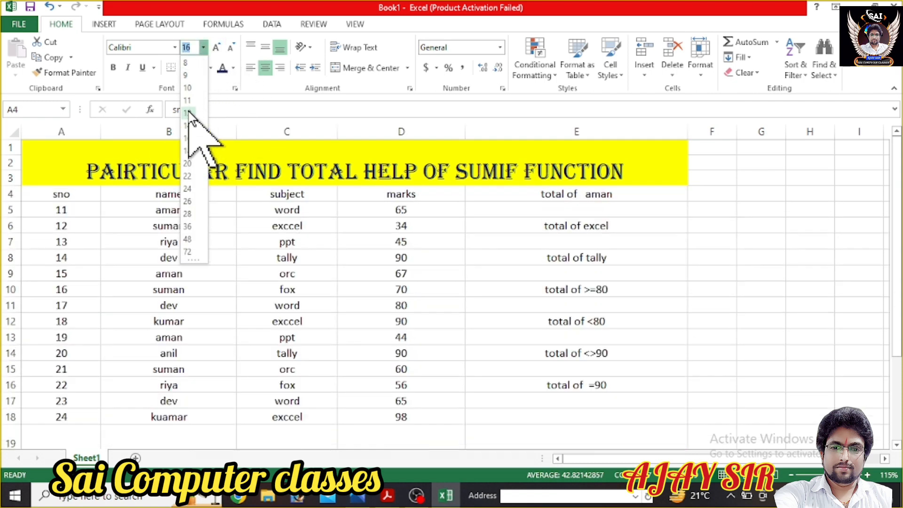
left_click(188, 113)
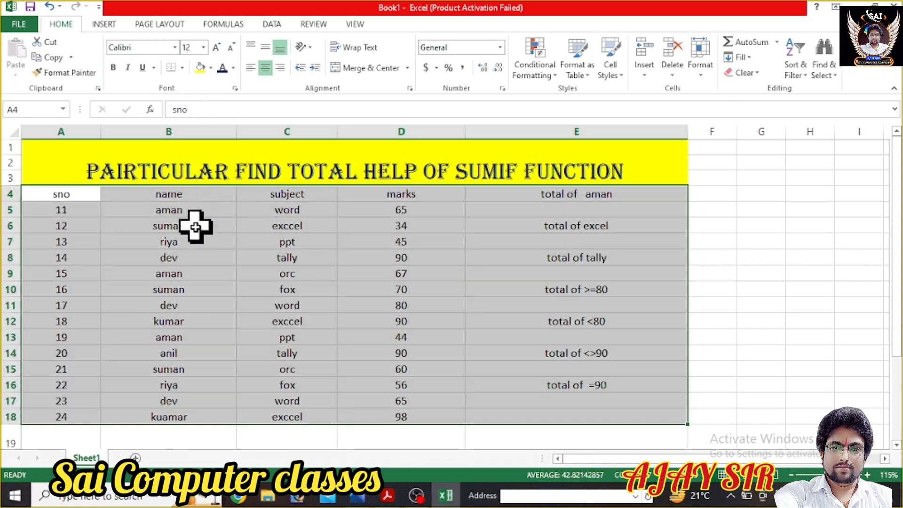
scroll(159, 296, "down", 2)
scroll(151, 298, "up", 2)
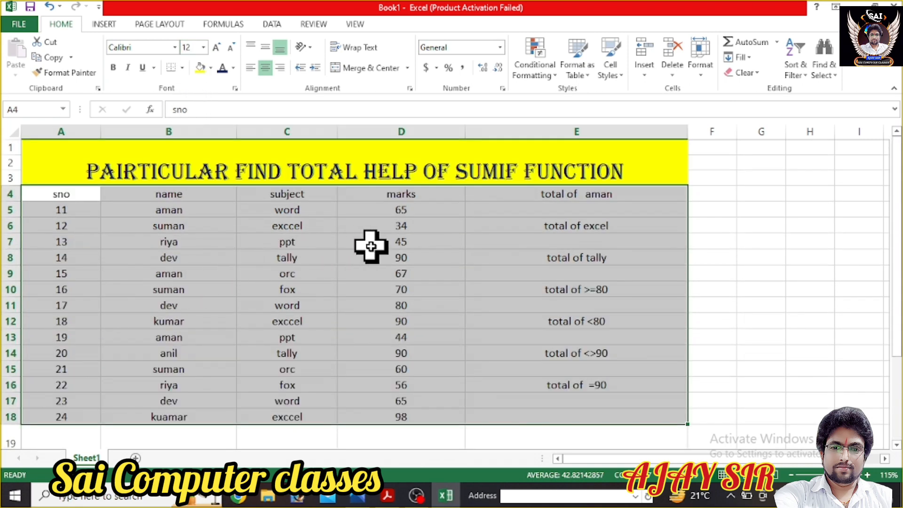
- Point out the SUMIF inputs by selecting the "total of" header in E4, the names in B4:B18 and the marks in D4:D18
left_click(491, 255)
left_click(546, 200)
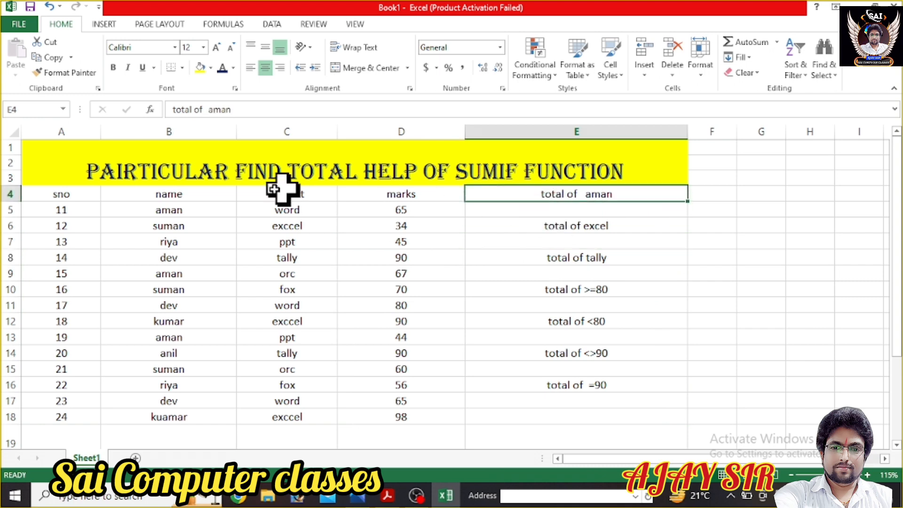
left_click(175, 128)
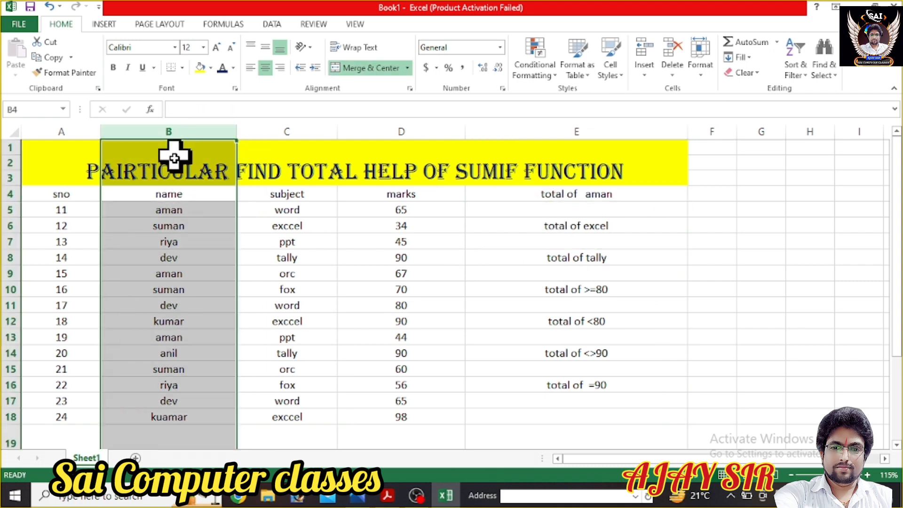
left_click(170, 193)
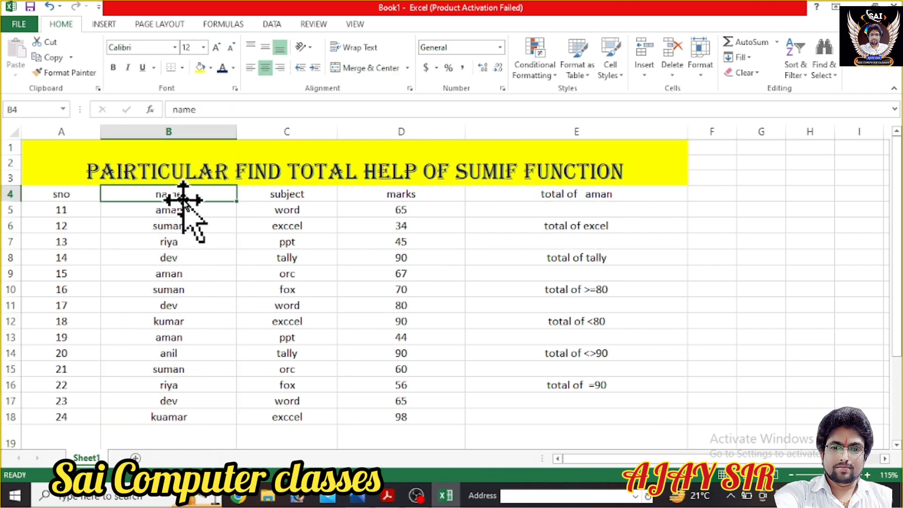
left_click_drag(183, 193, 190, 424)
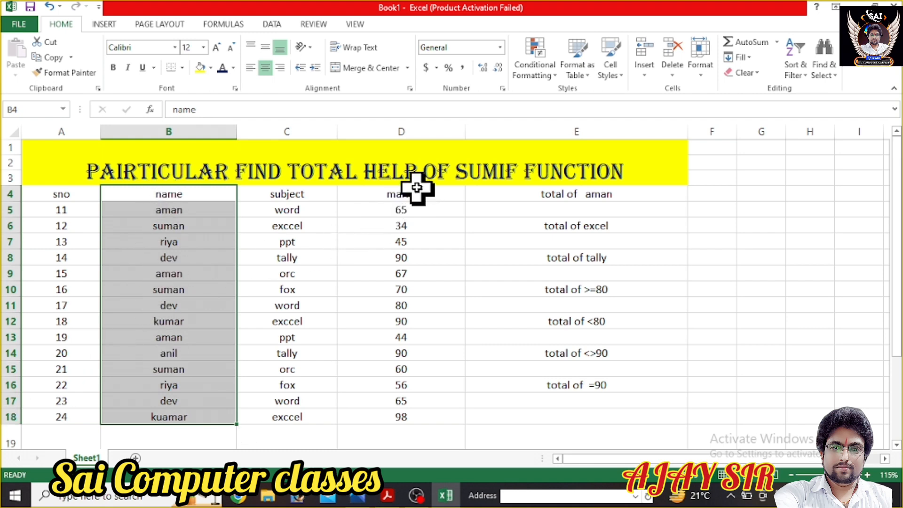
left_click_drag(400, 194, 398, 418)
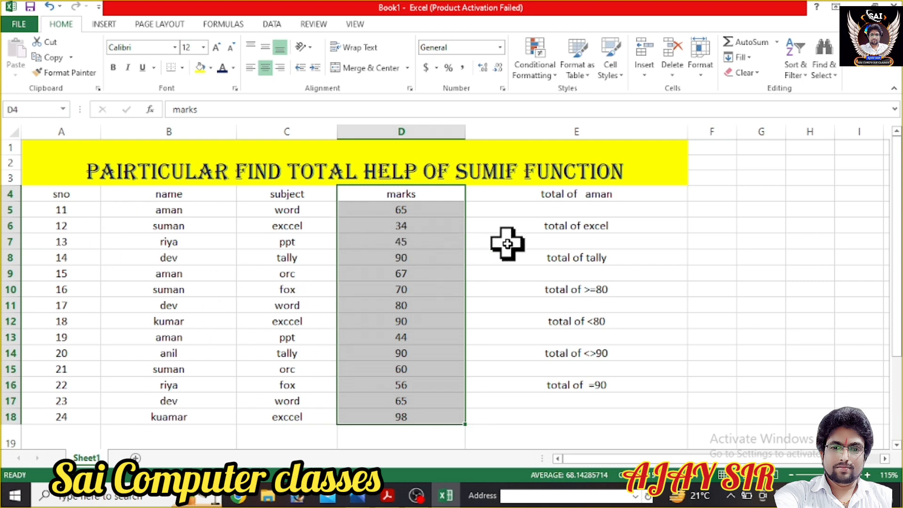
- Enter a SUMIF formula in E5 that matches the name from the E4 label in B4:B18 and totals the marks in D4:D18
left_click(522, 215)
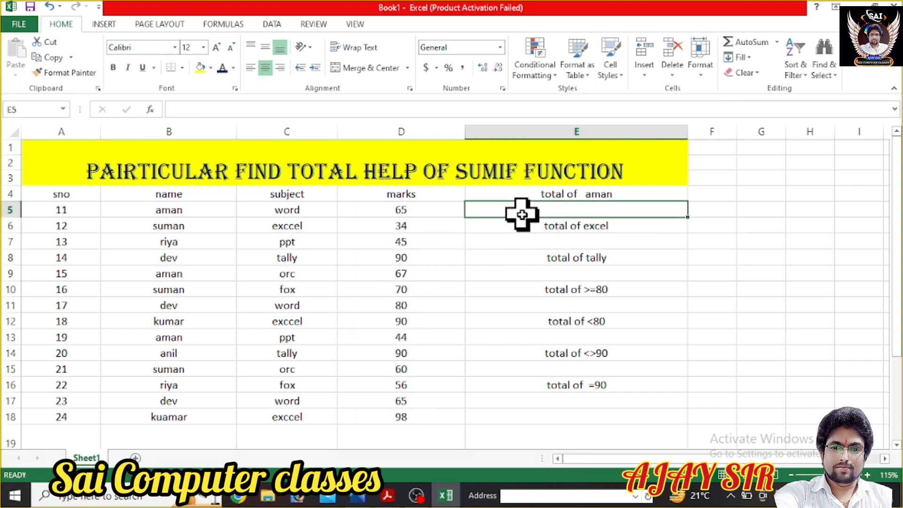
type("=")
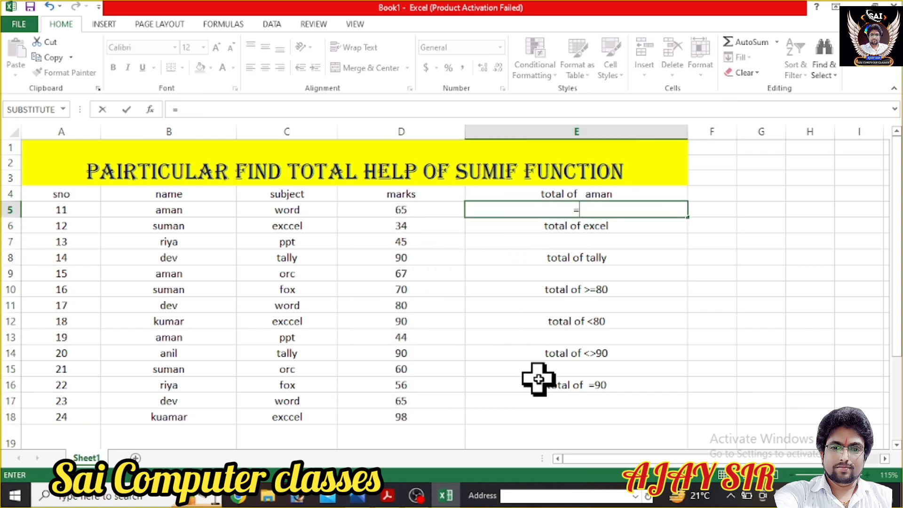
type("sumif")
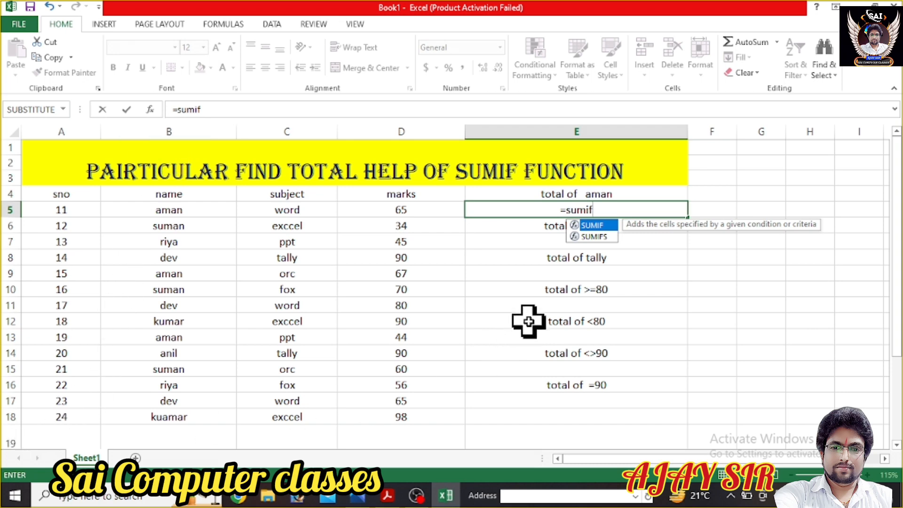
type("(b")
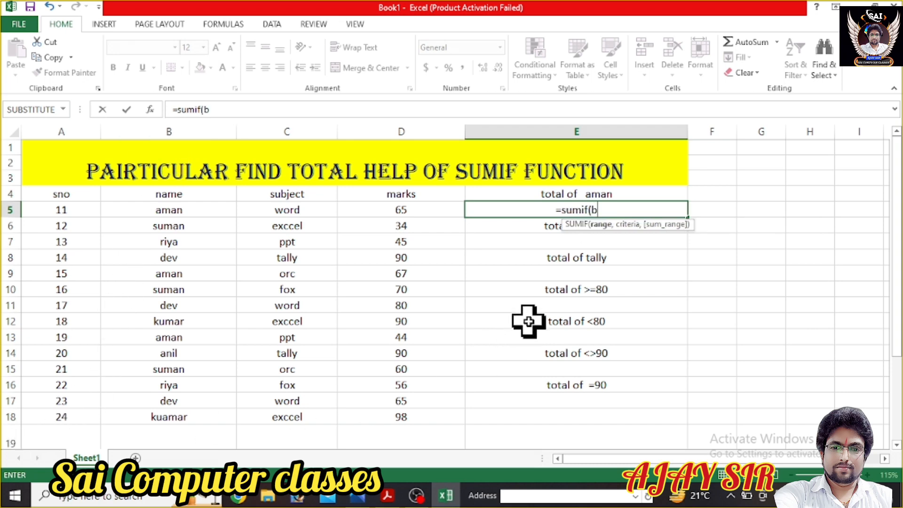
type("4:b18")
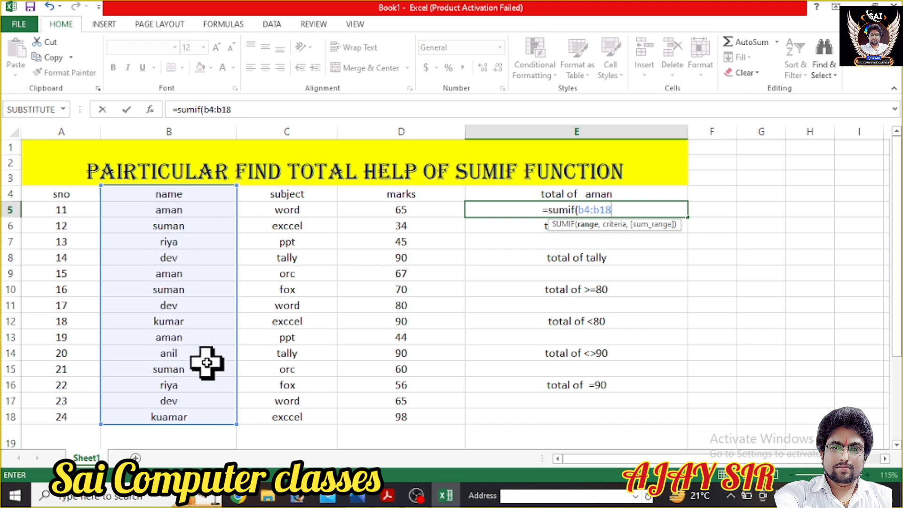
type(",")
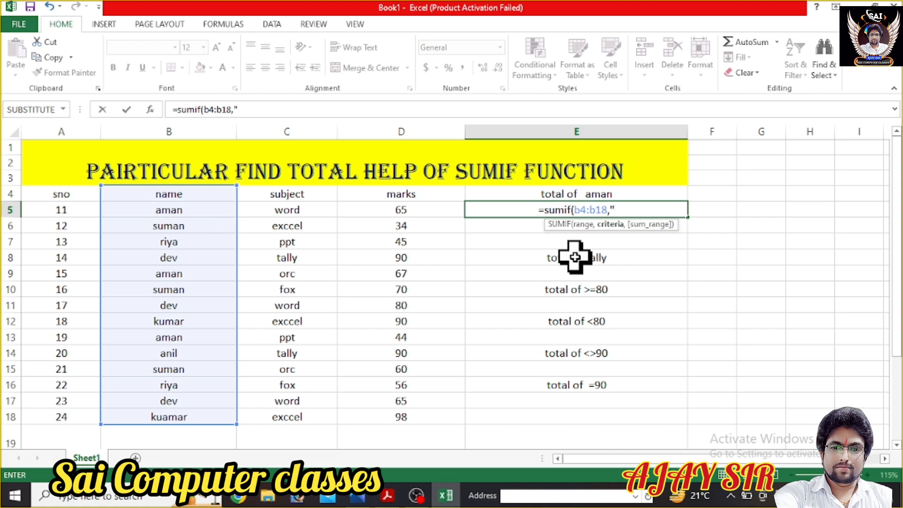
type("\"aman")
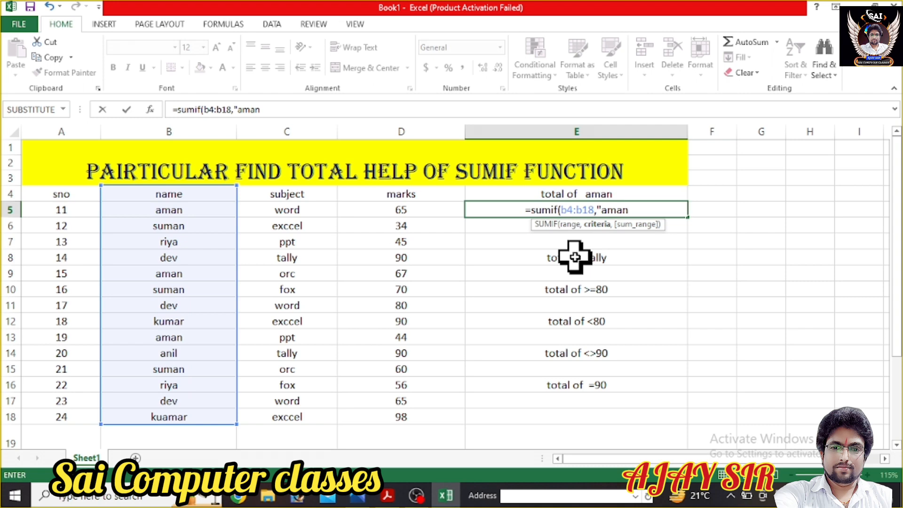
type("\"")
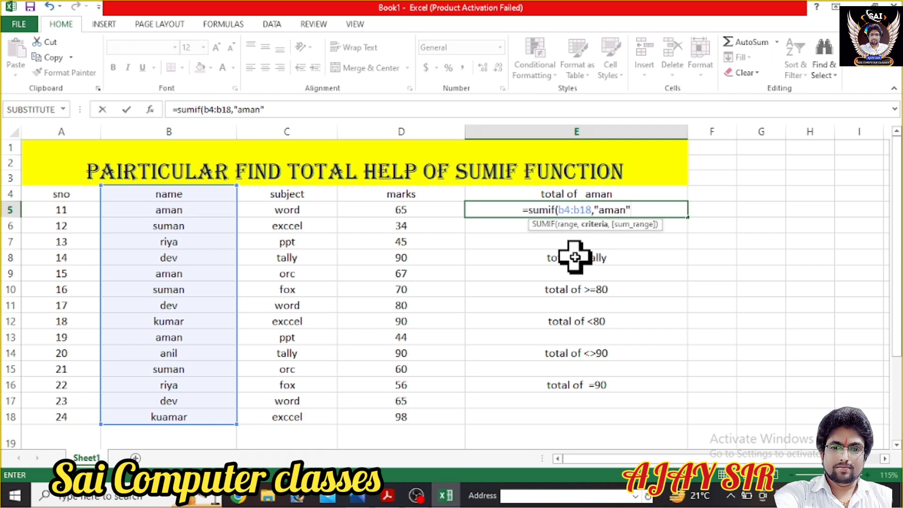
type(",")
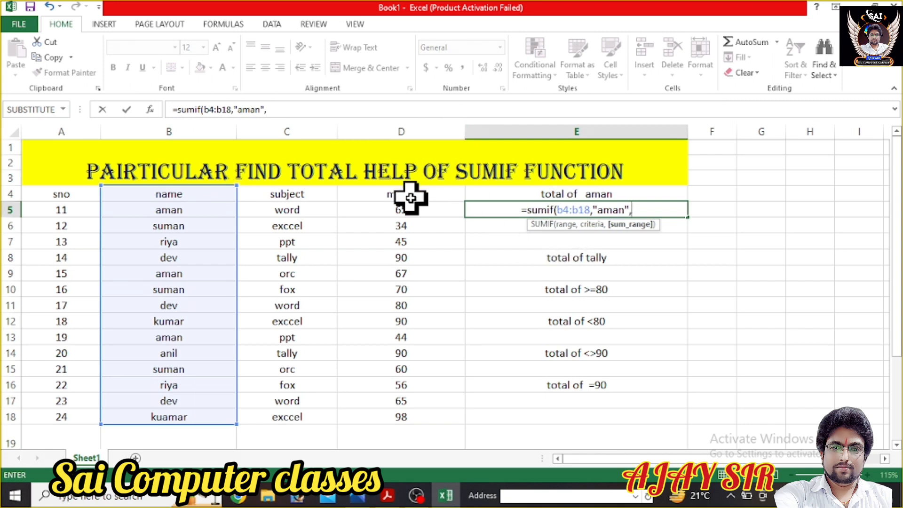
type("d4")
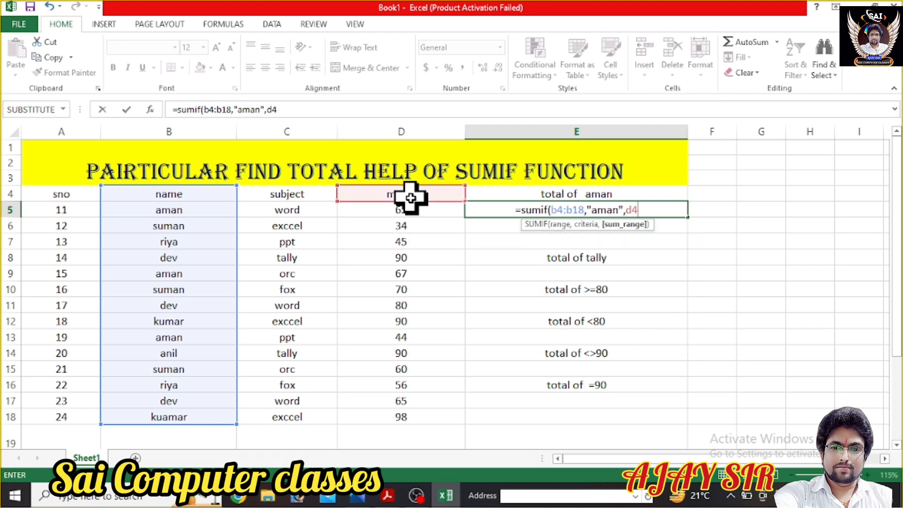
type(":")
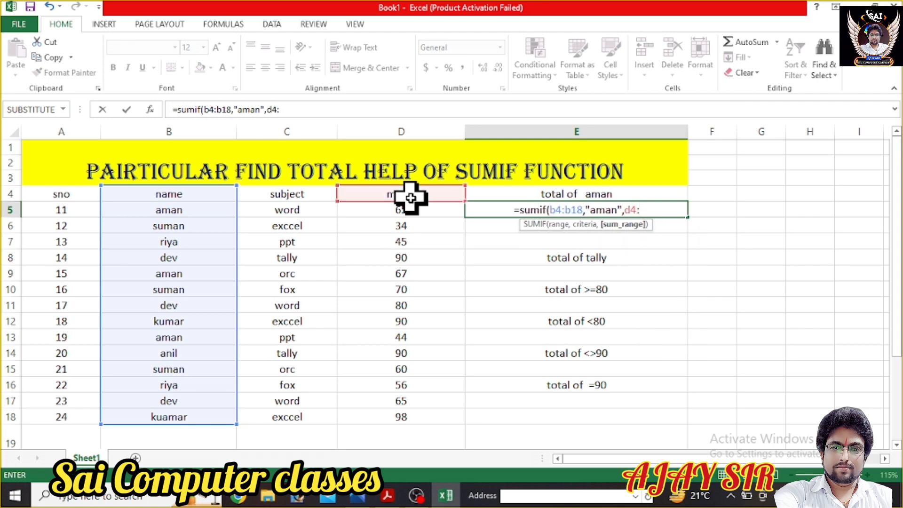
type("d18")
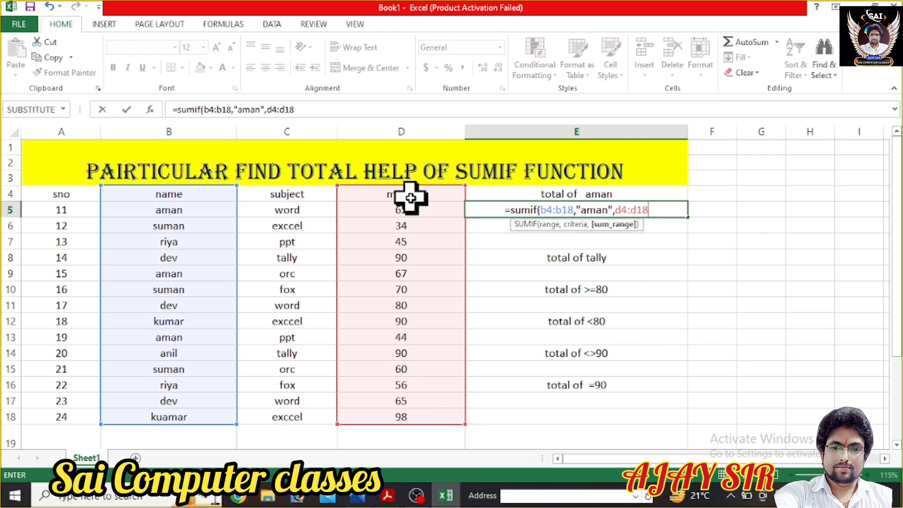
type(")")
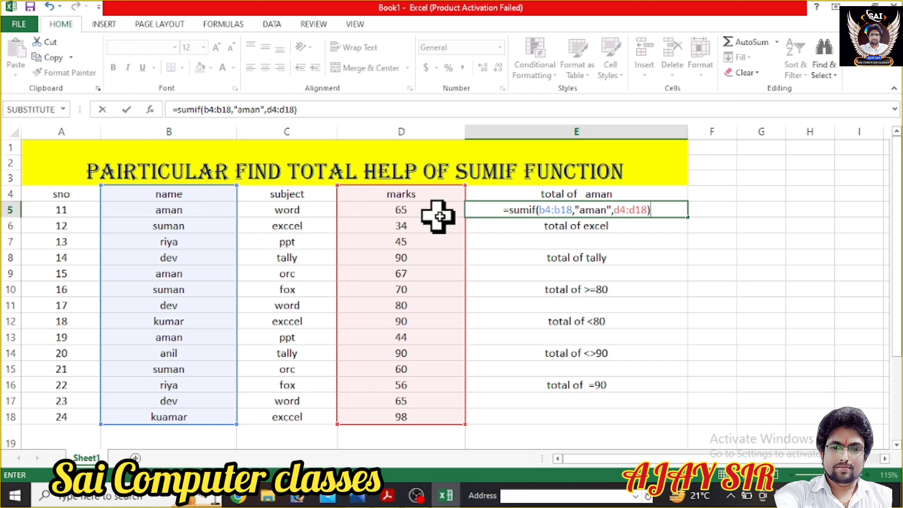
key("Return")
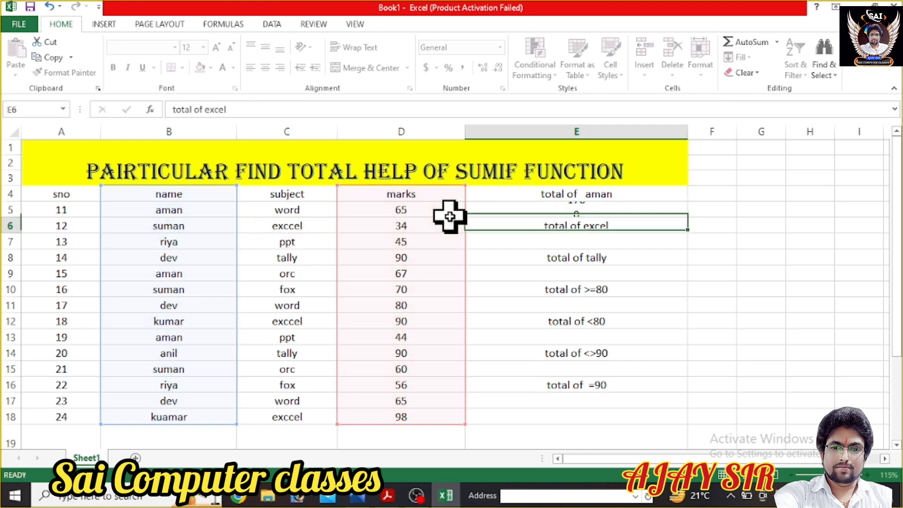
- Check the E5 total against the matching student's individual marks in D5, D9 and D13
left_click(544, 205)
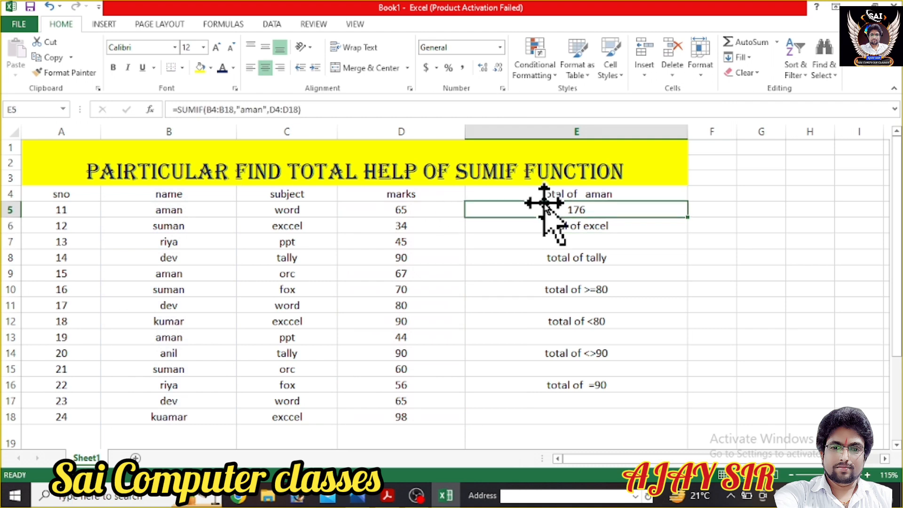
left_click(406, 210)
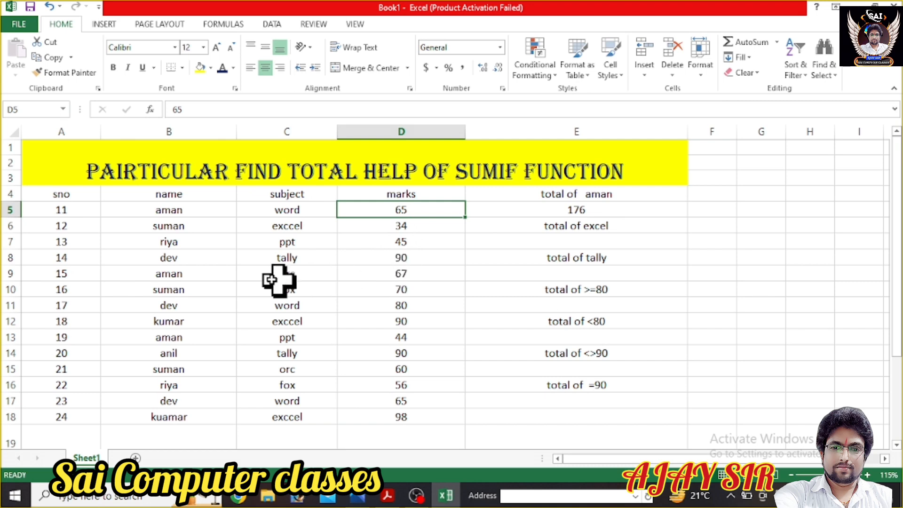
left_click(376, 270)
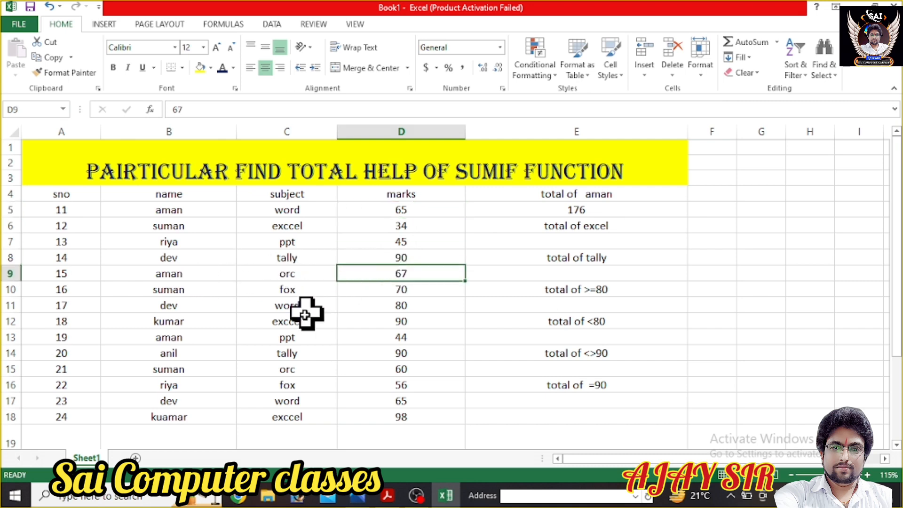
left_click(386, 337)
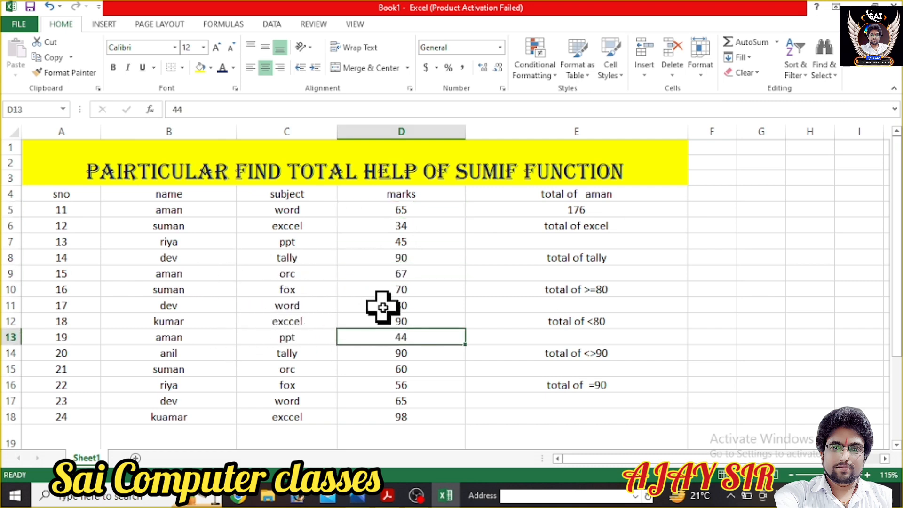
left_click(566, 210)
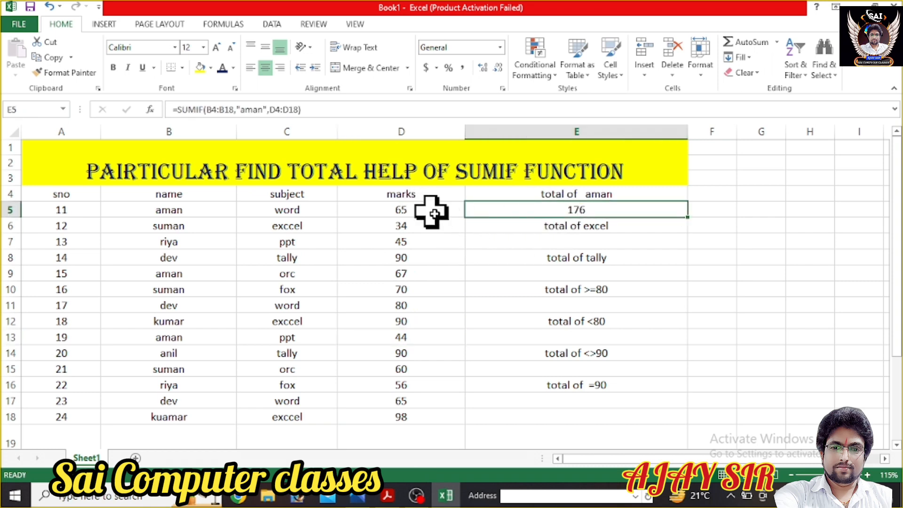
left_click(525, 236)
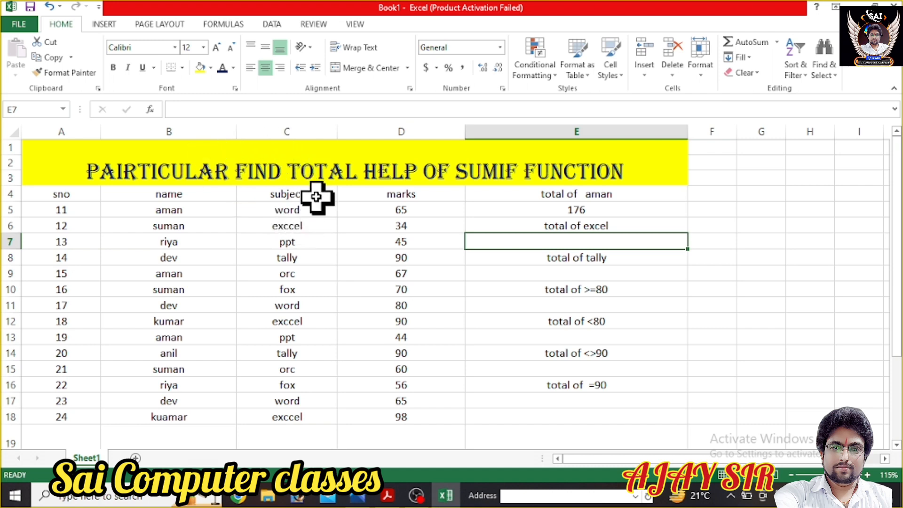
left_click(289, 193)
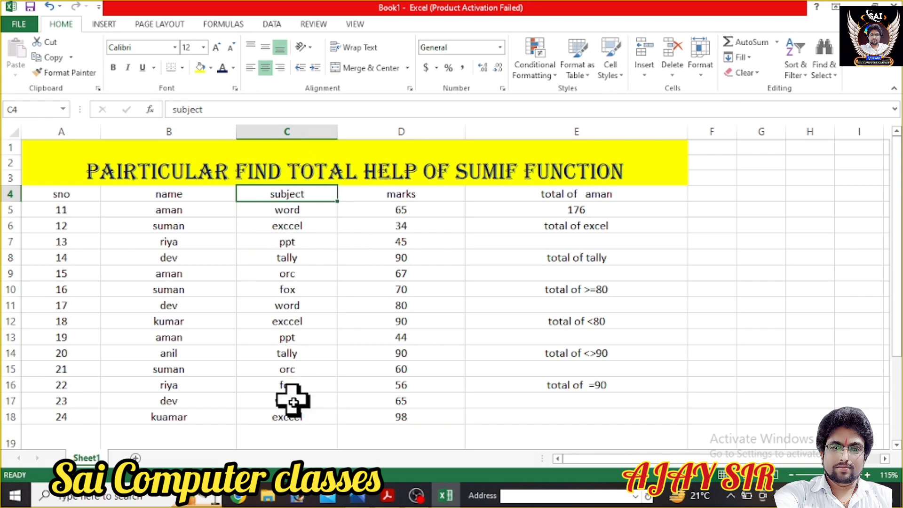
type("=")
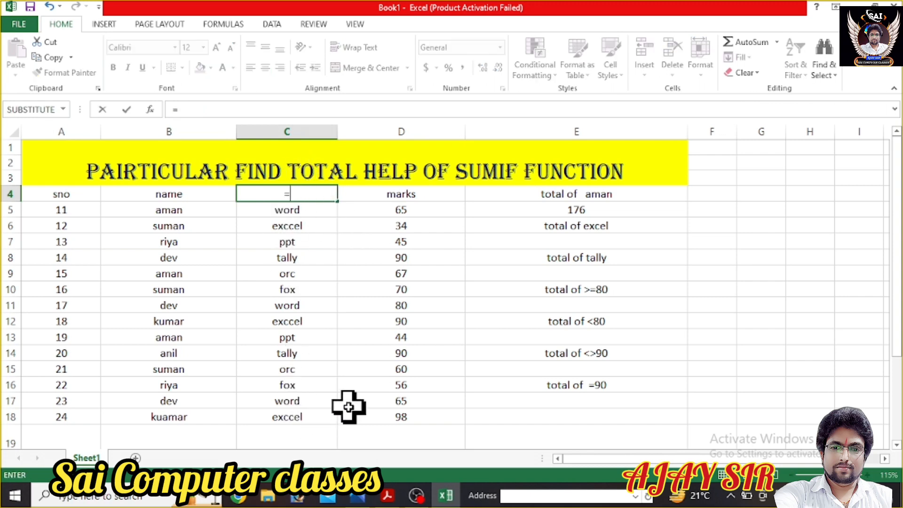
key("Escape")
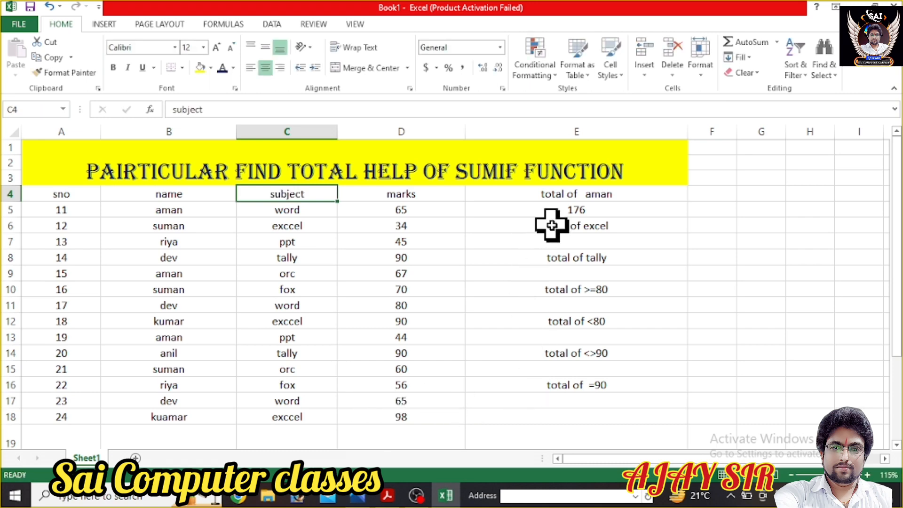
- Enter =SUMIF(C4:C18,"excel",D4:D18) in E7 to total the marks for the excel subject
left_click(561, 244)
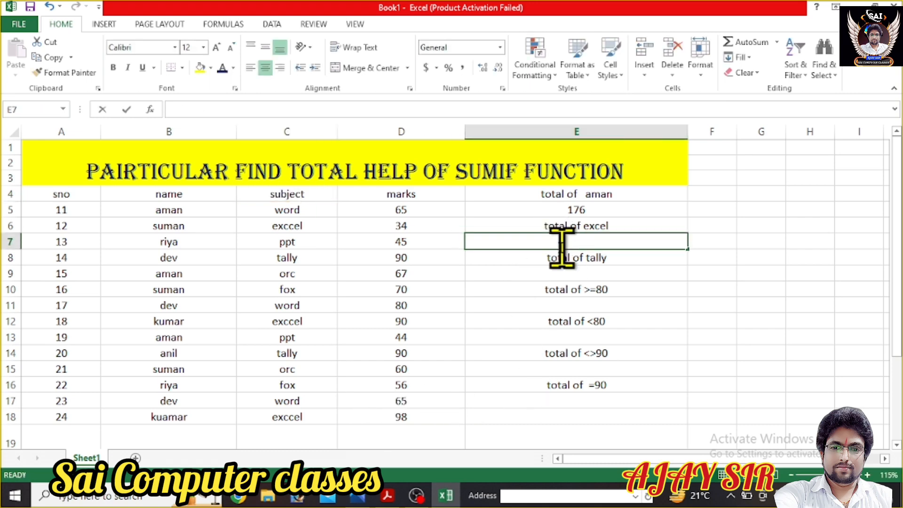
type("=")
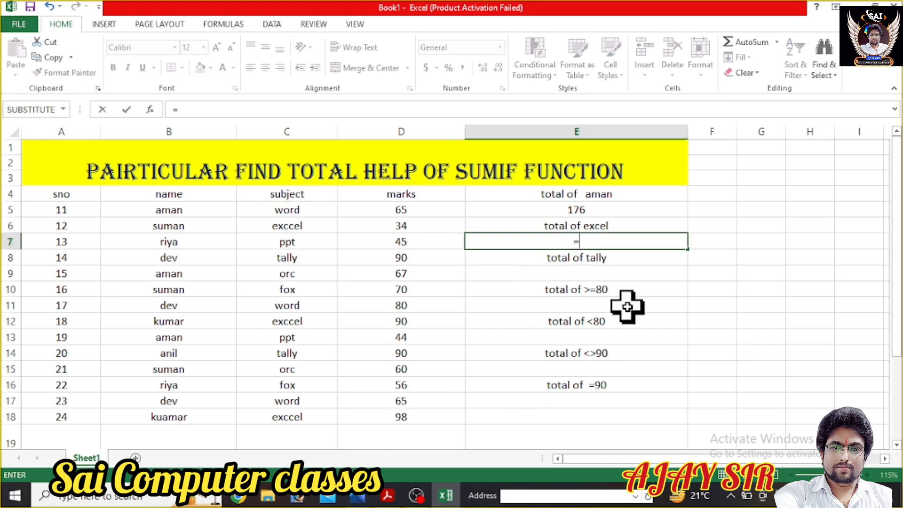
type("s")
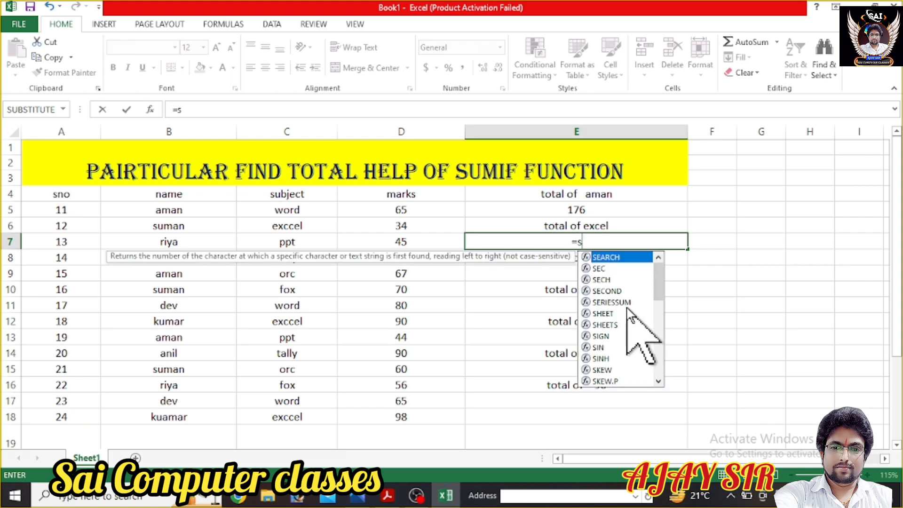
type("umif")
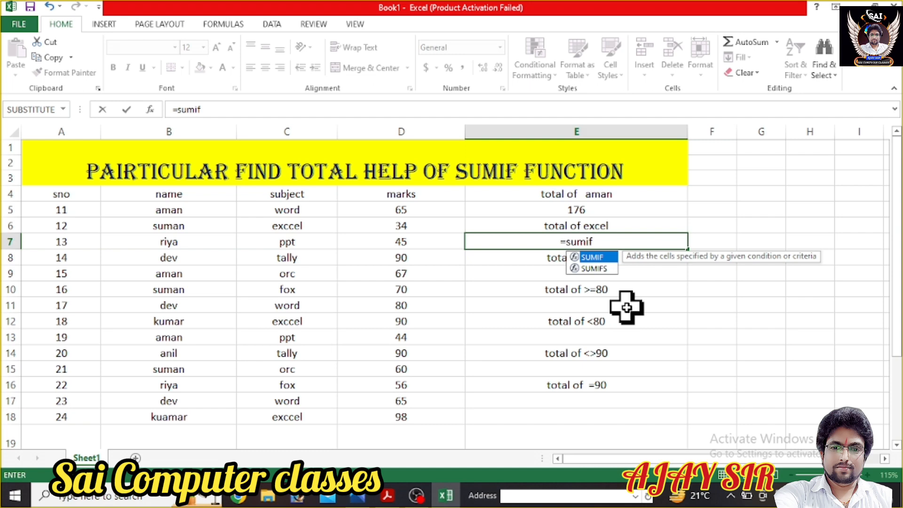
type("(")
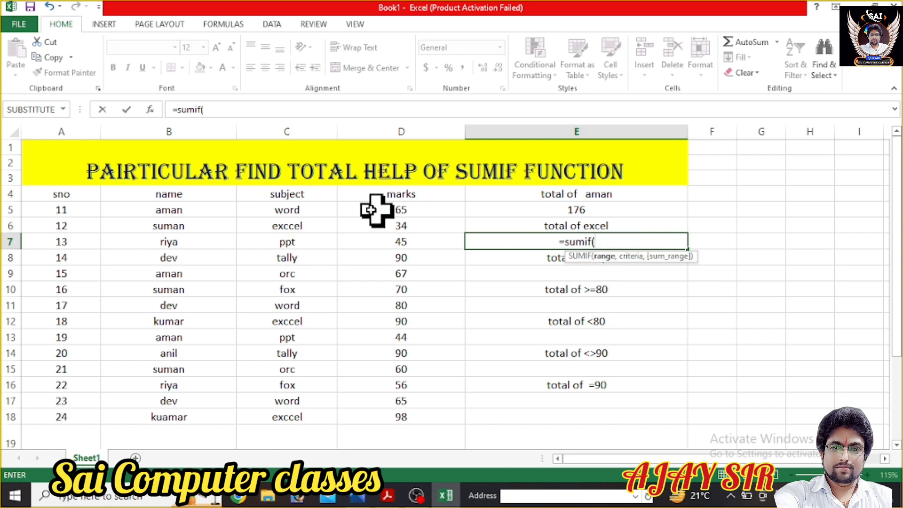
type("c")
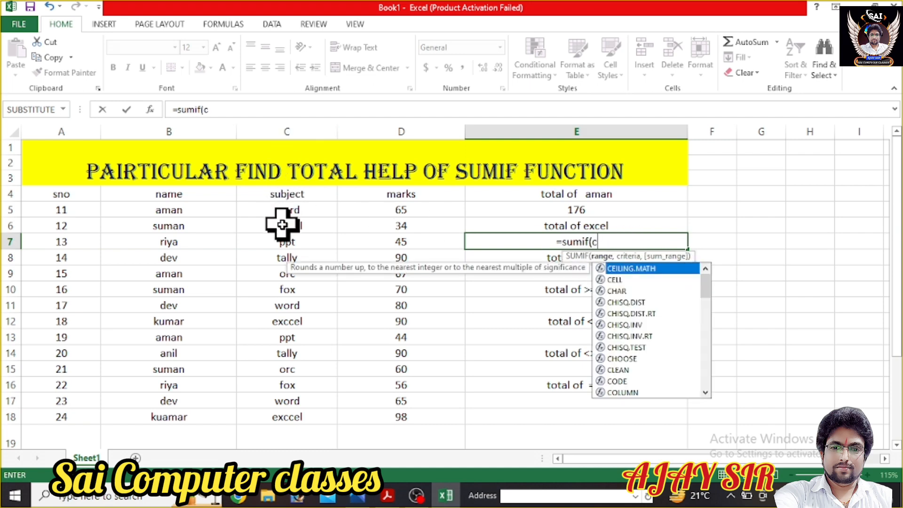
type("4:c")
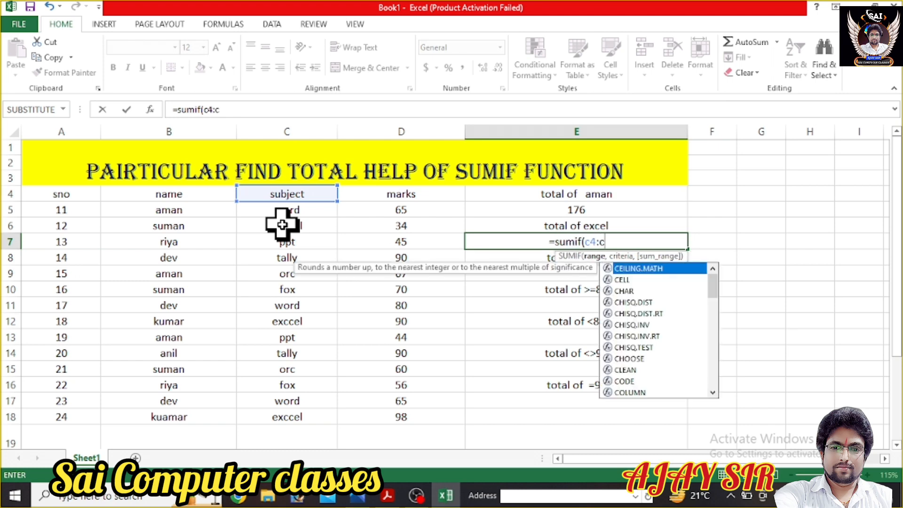
type("18")
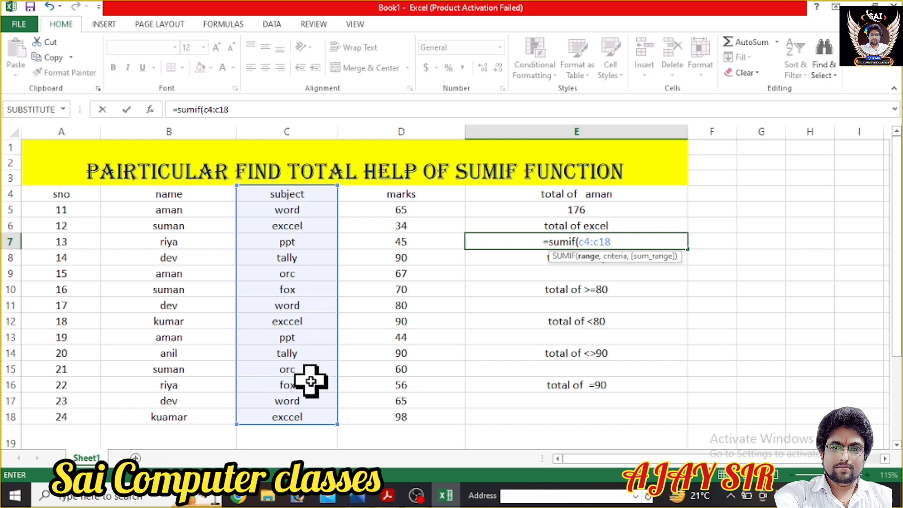
type(",")
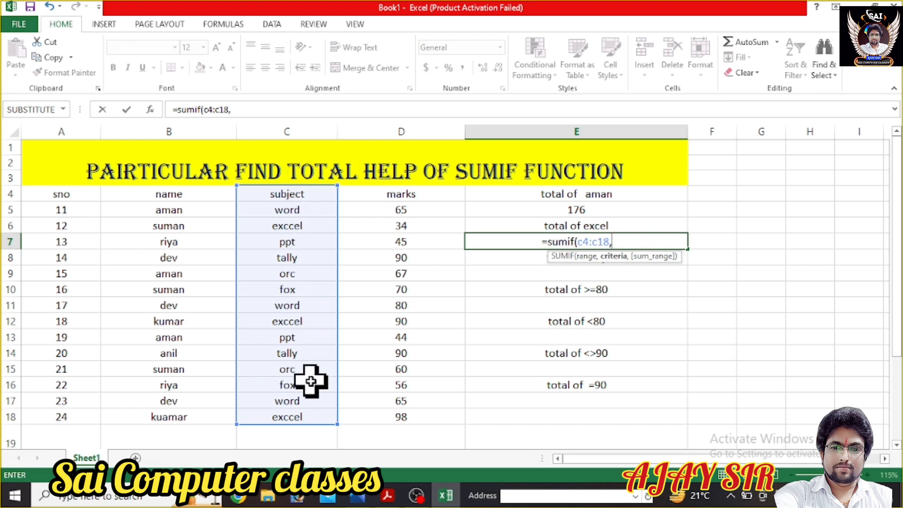
type("\"")
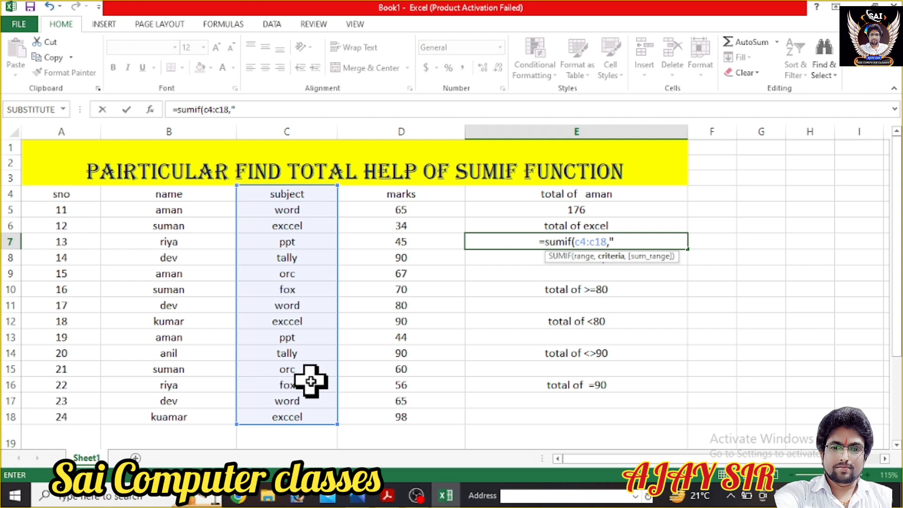
type("excel")
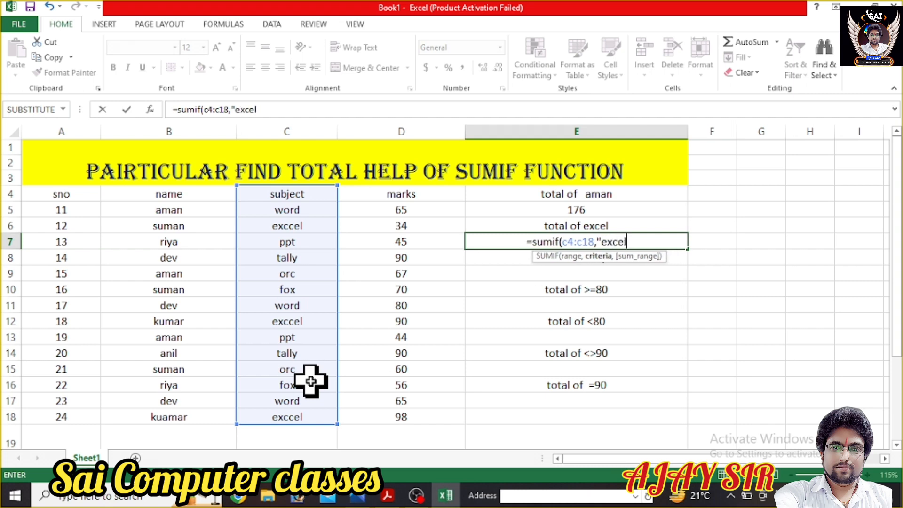
type("\"")
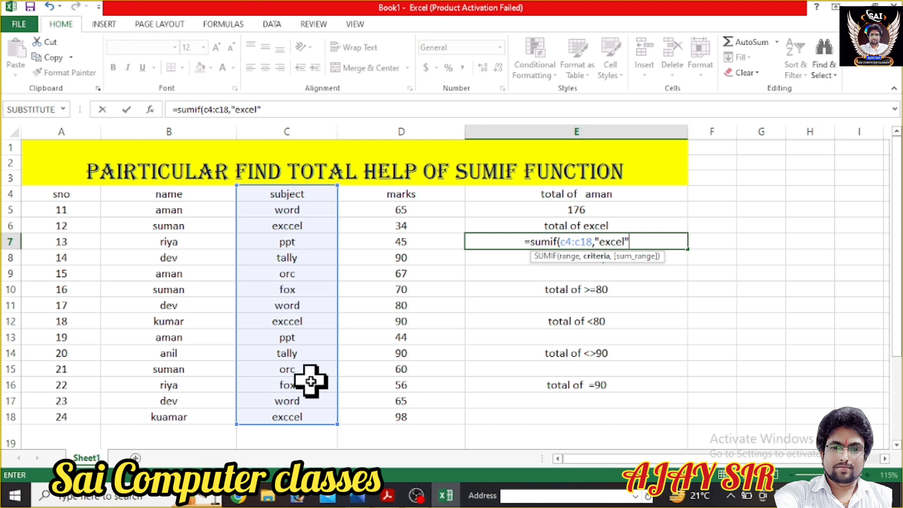
type(",")
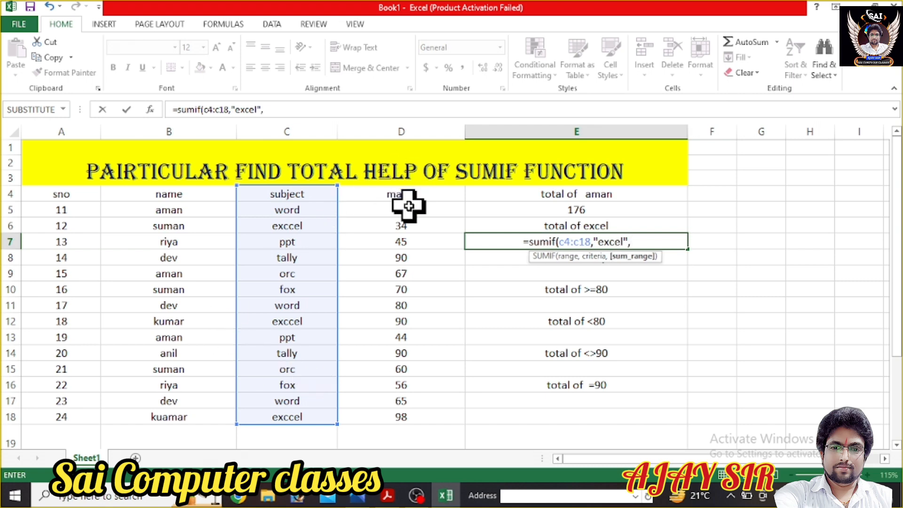
type("d4:")
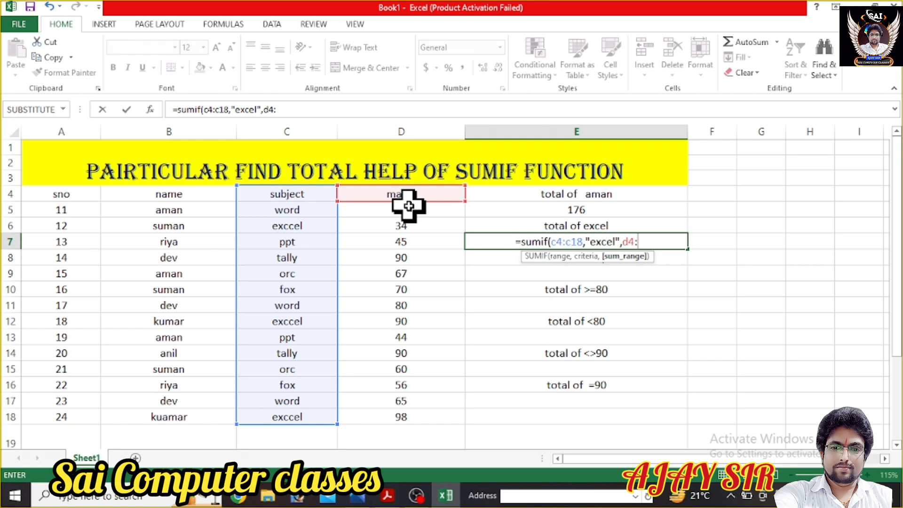
type("d18")
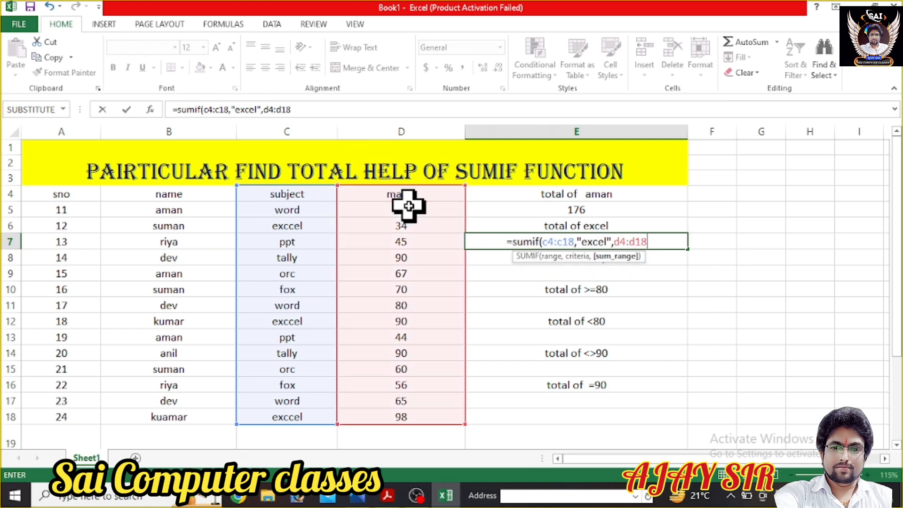
type(")")
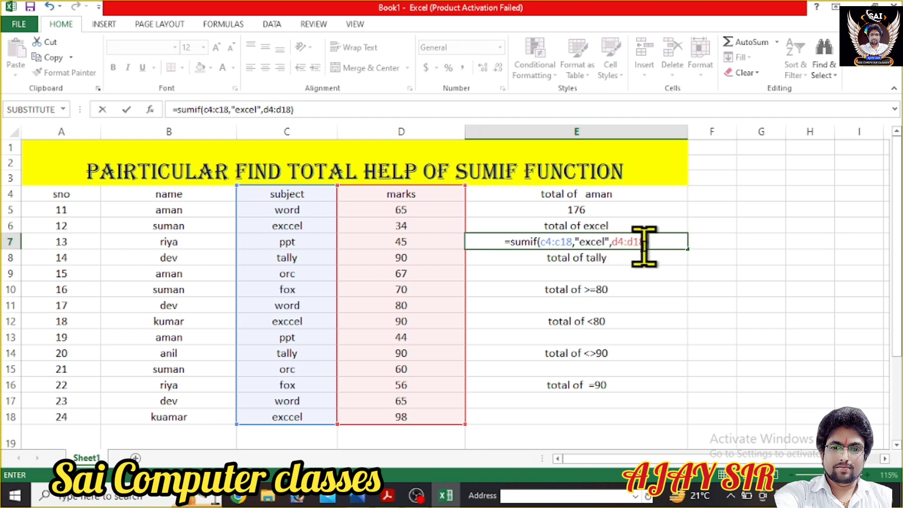
key("Return")
left_click(593, 241)
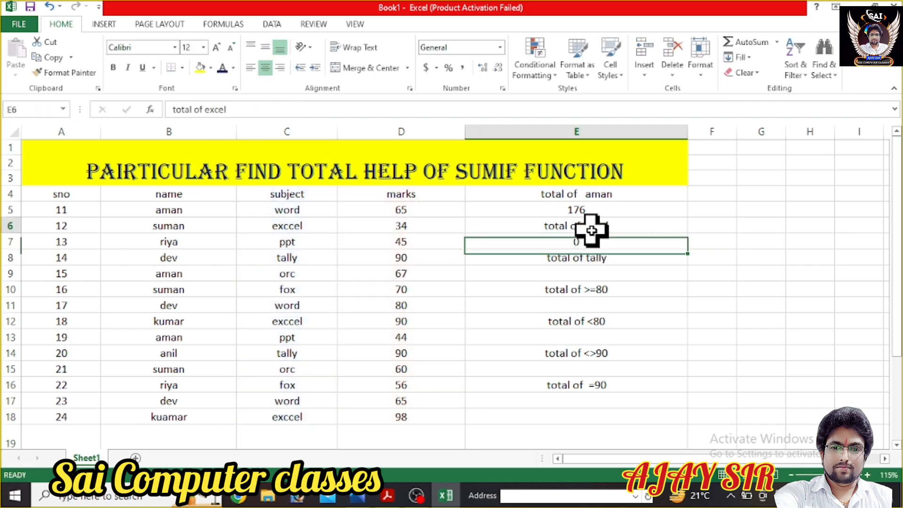
left_click(588, 231)
left_click(587, 236)
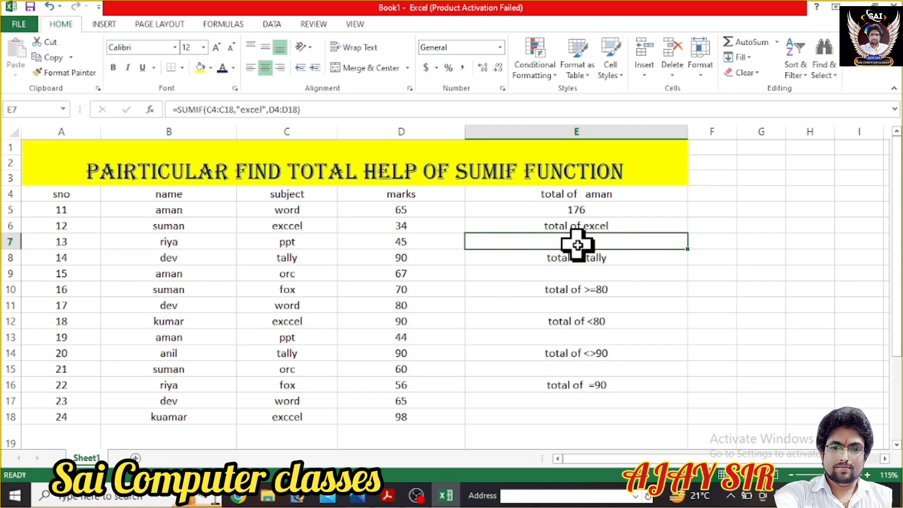
- Correct the misspelled subject entries in C6, C12 and C18 to "excel" and check the E7 total
left_click(292, 229)
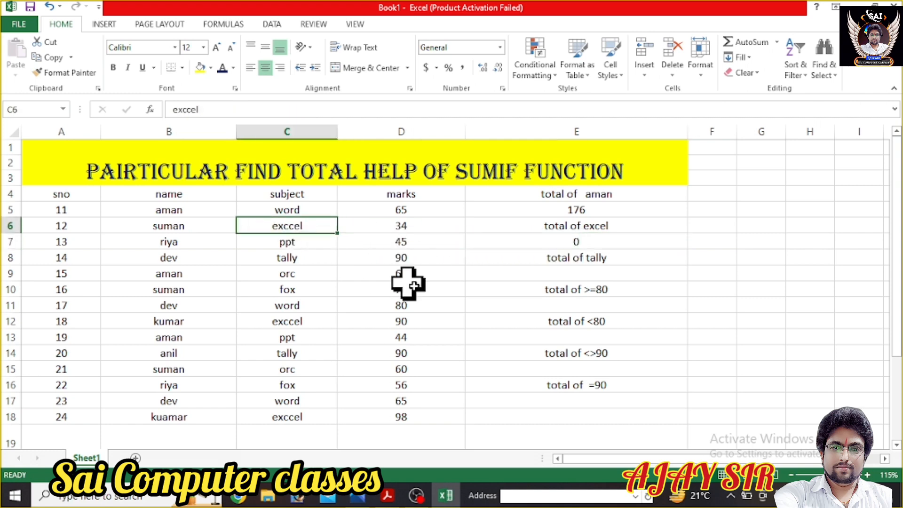
type("ex")
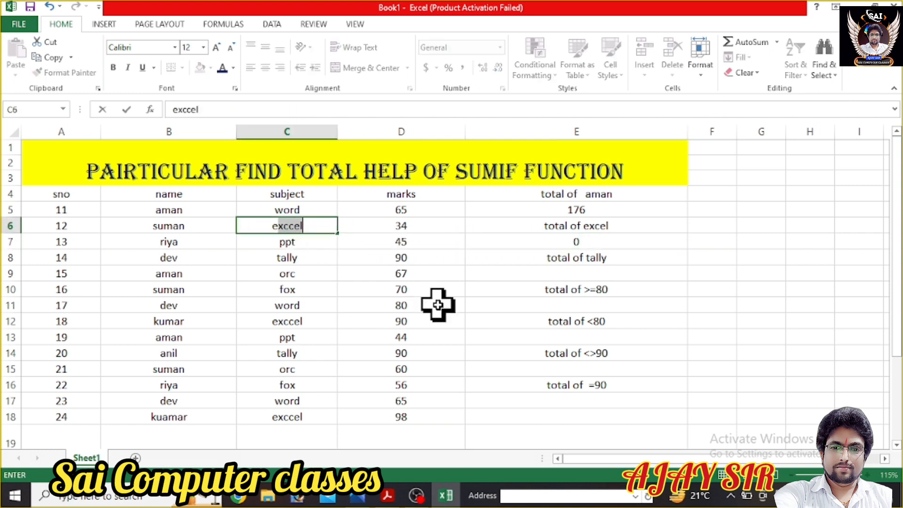
type("cel")
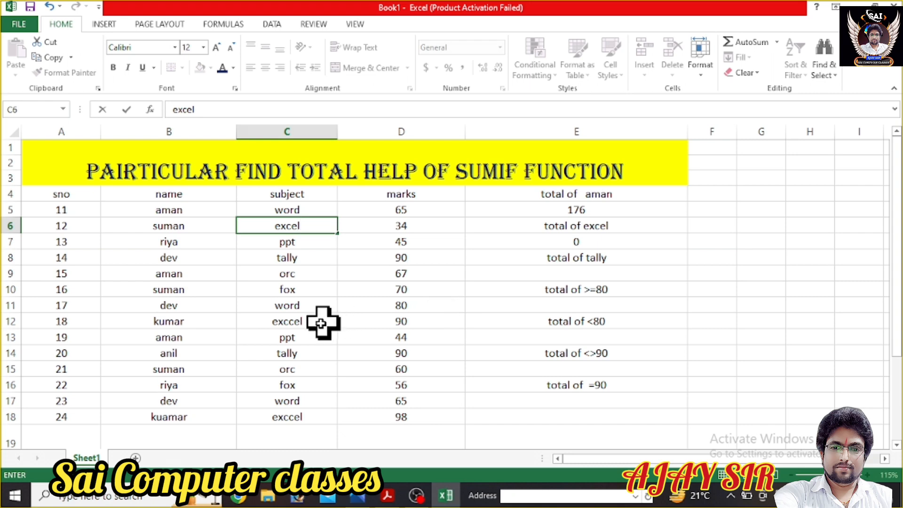
left_click(303, 320)
type("e")
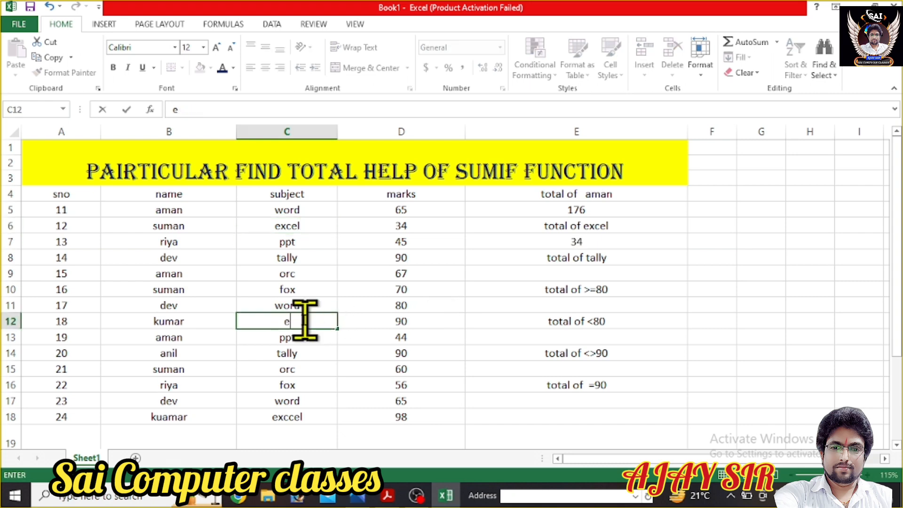
type("xcel")
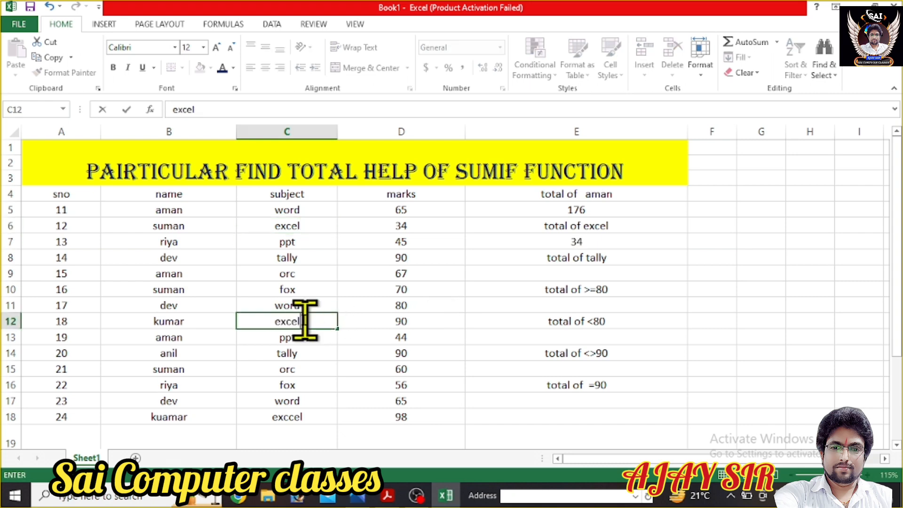
left_click(307, 426)
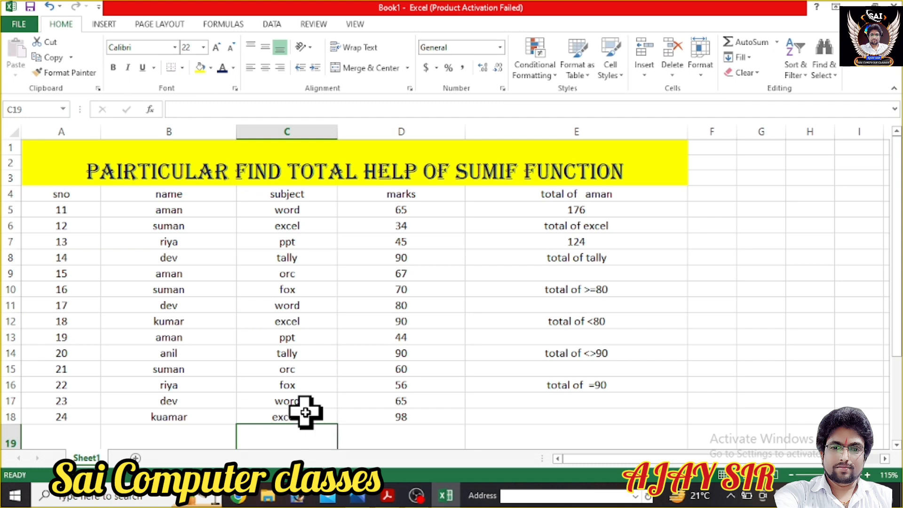
left_click(303, 414)
type("e")
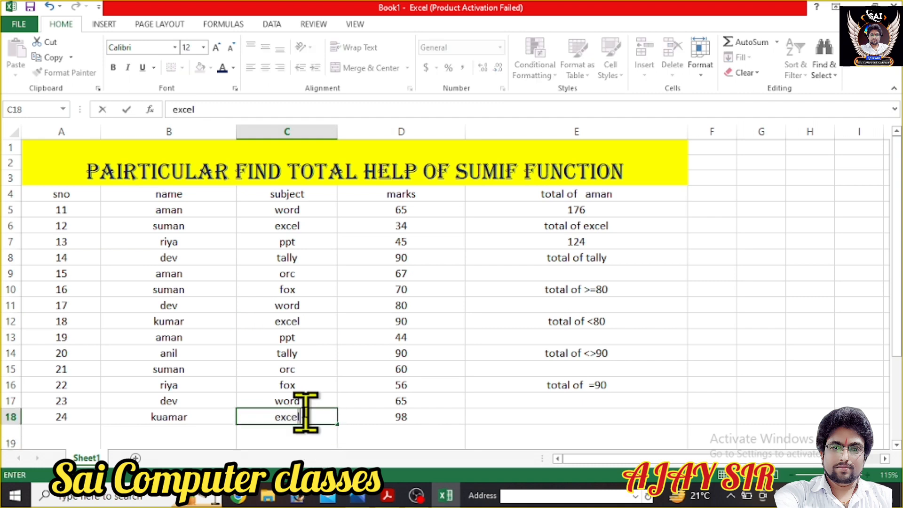
type("xcel")
key("Return")
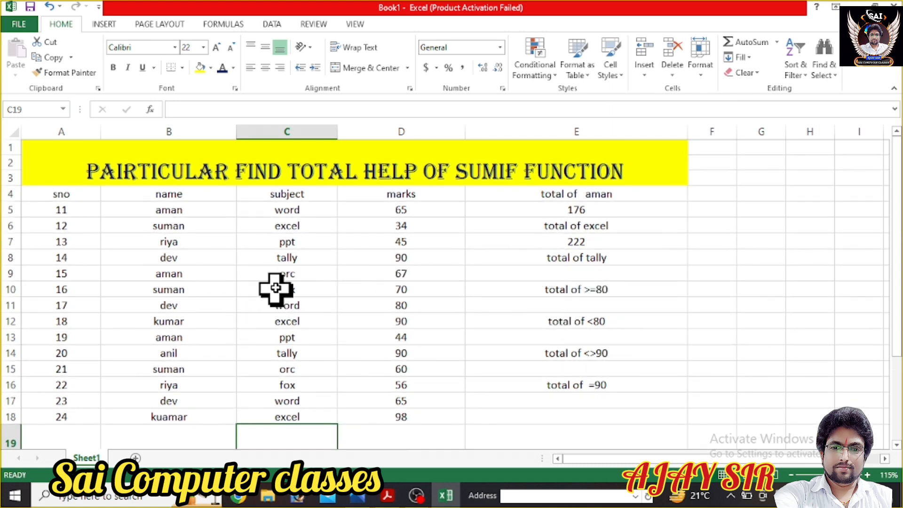
left_click(598, 242)
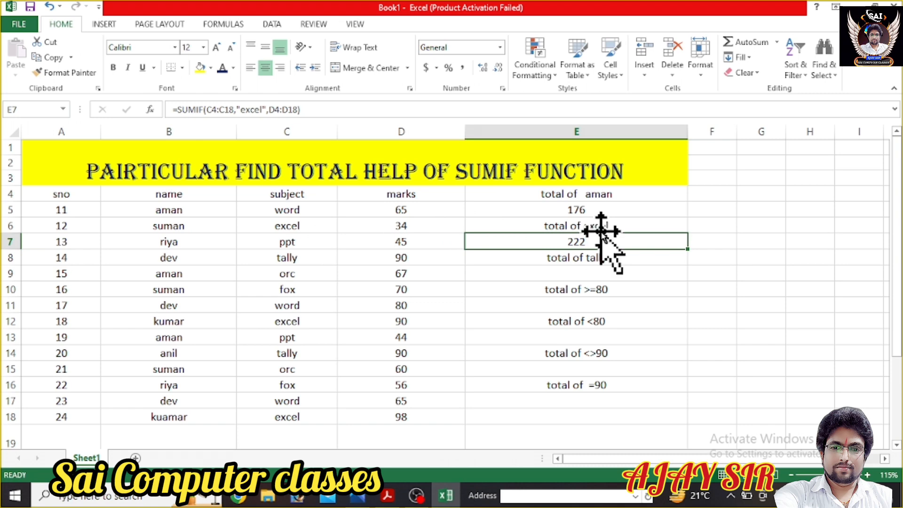
- Enter =SUMIF(C4:C18,"tally",D4:D18) in E9 to total the marks for the tally subject
left_click(574, 275)
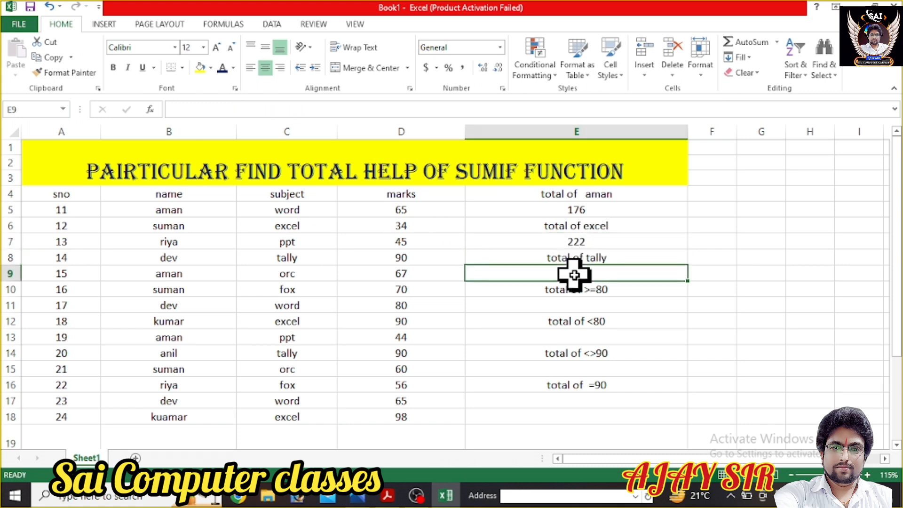
type("=")
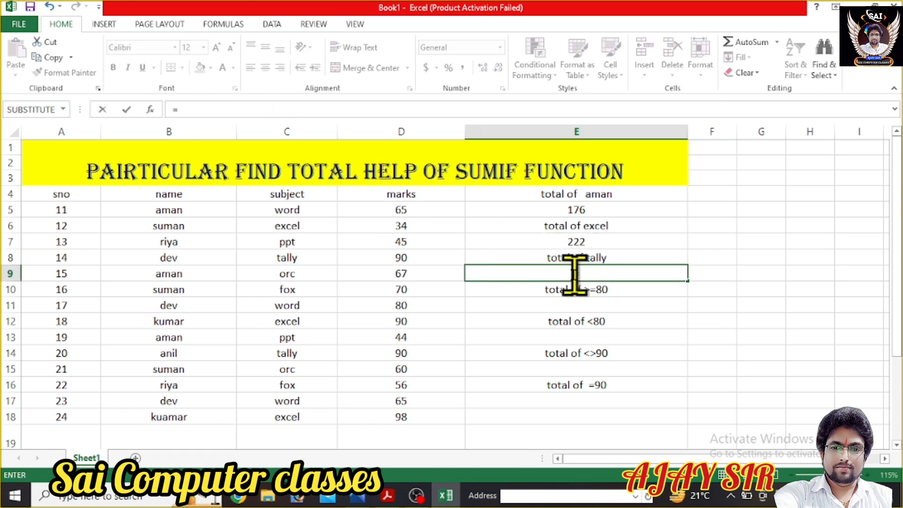
type("sum")
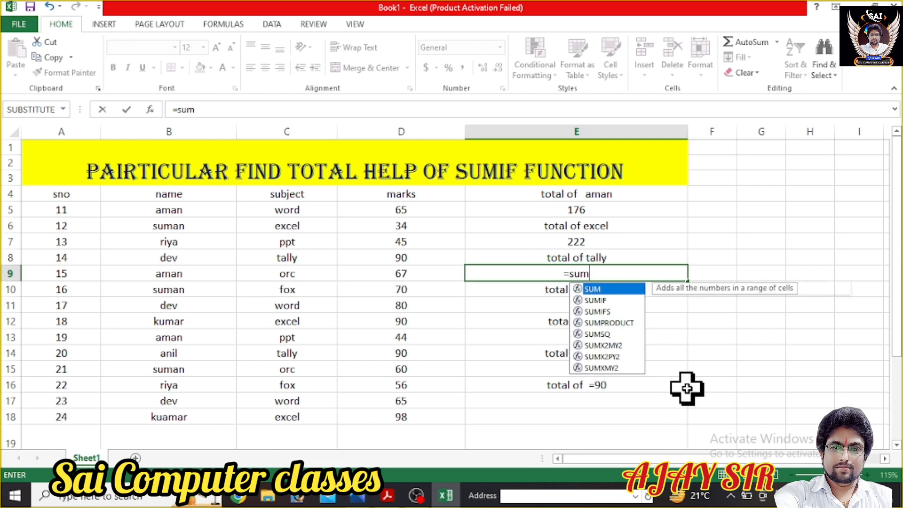
type("if(")
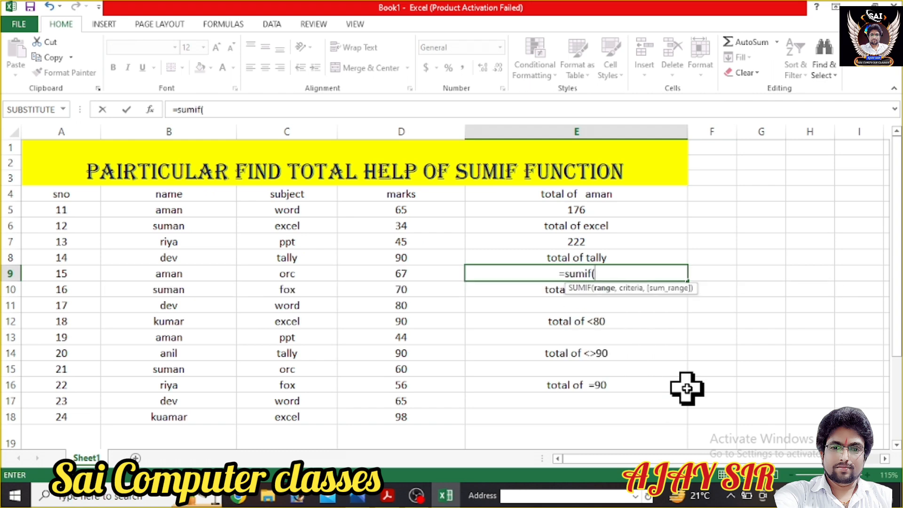
type("c4")
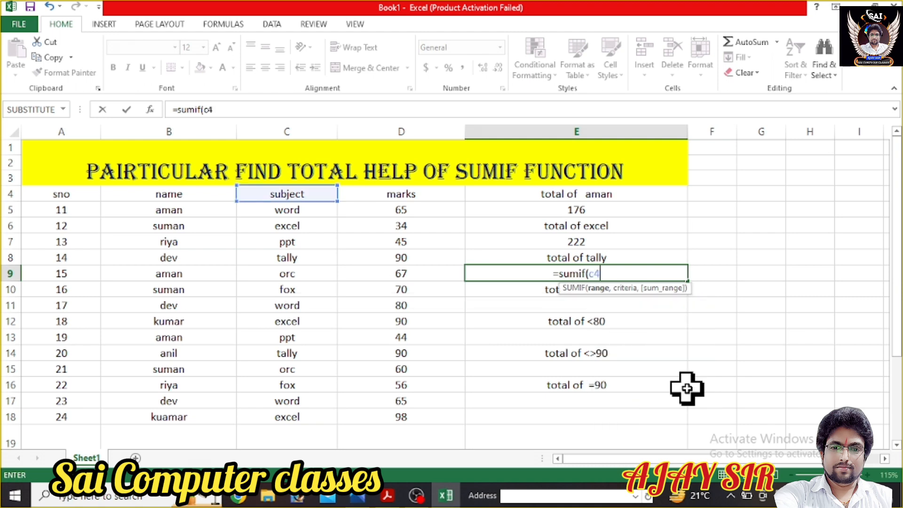
type(":c1")
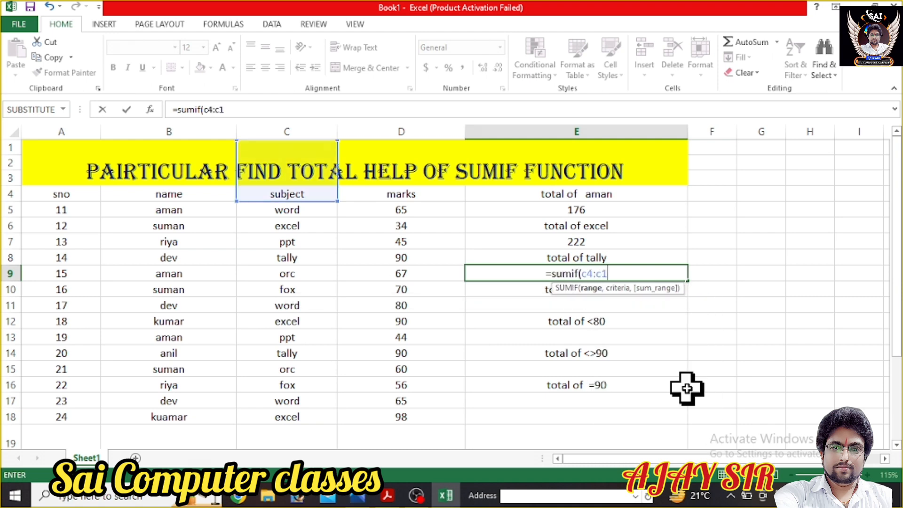
type("8,\"tal")
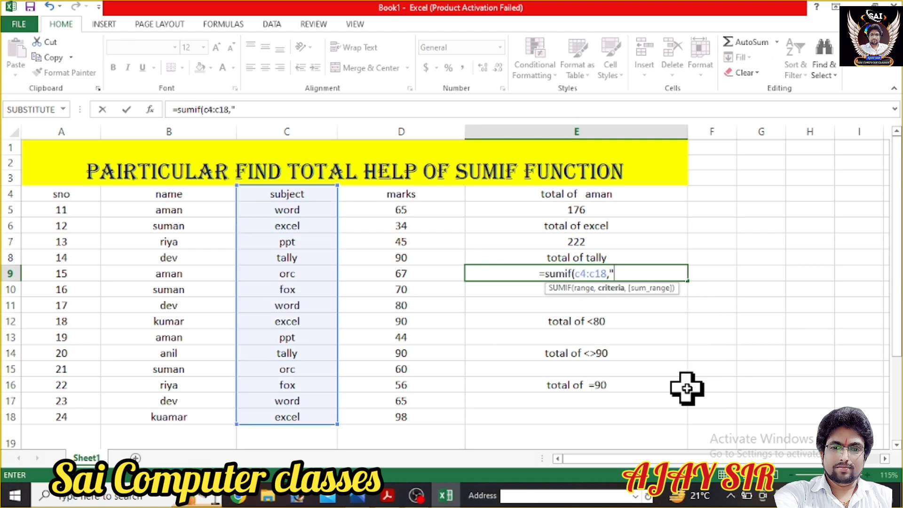
type("ly")
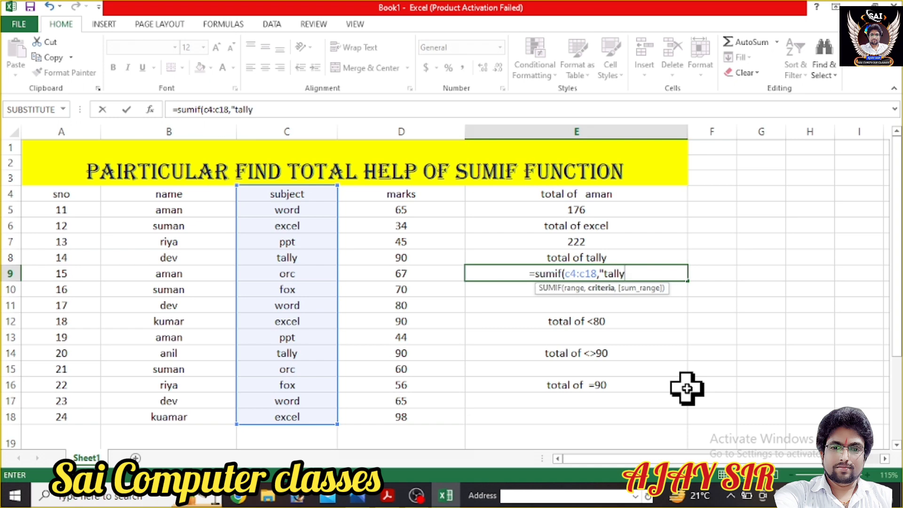
type("\",d4")
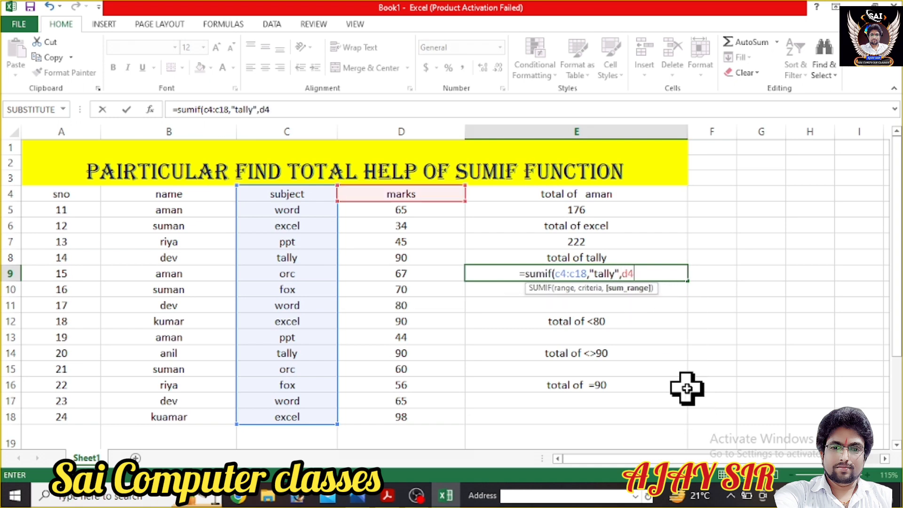
type(":d18")
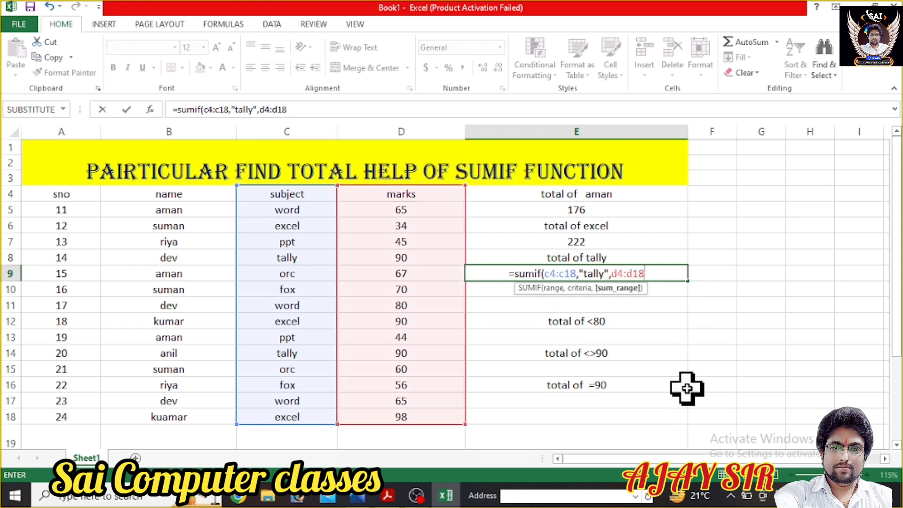
type(")")
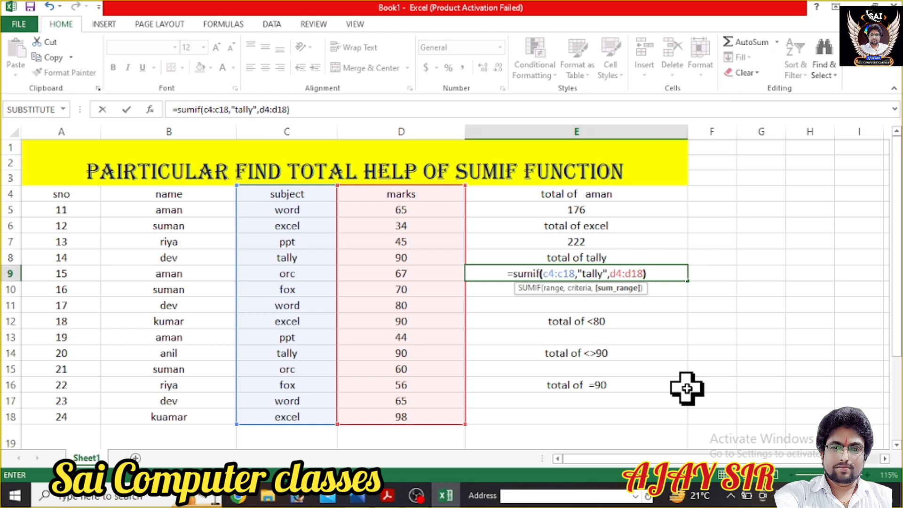
key("Return")
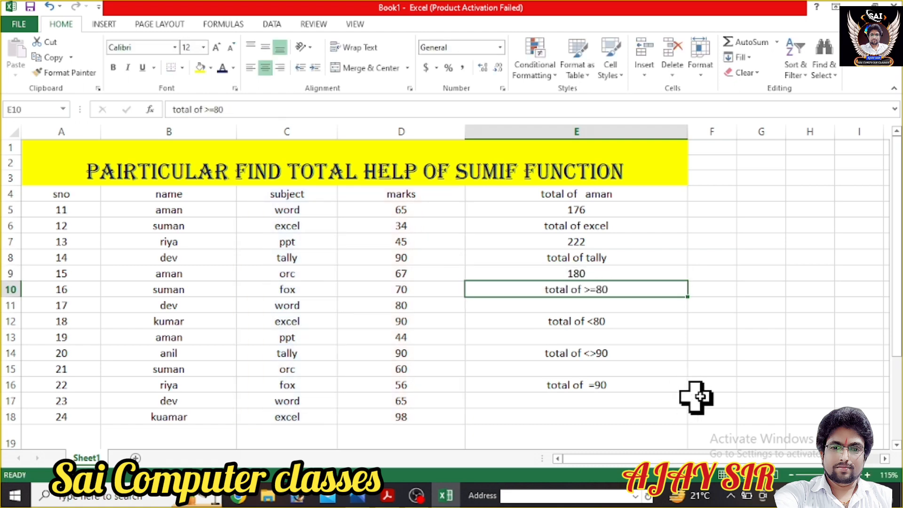
- Review the tally total's formula in E9 against the entries in the subject column
left_click(605, 272)
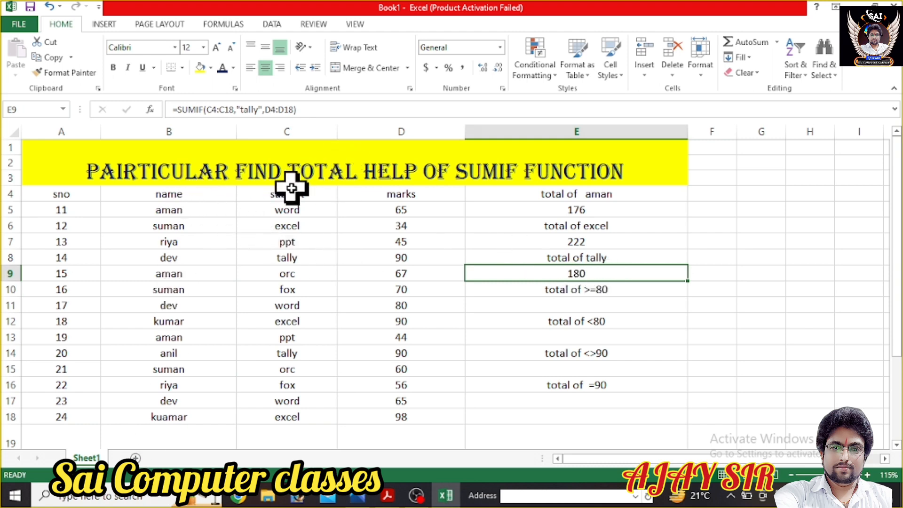
left_click(292, 229)
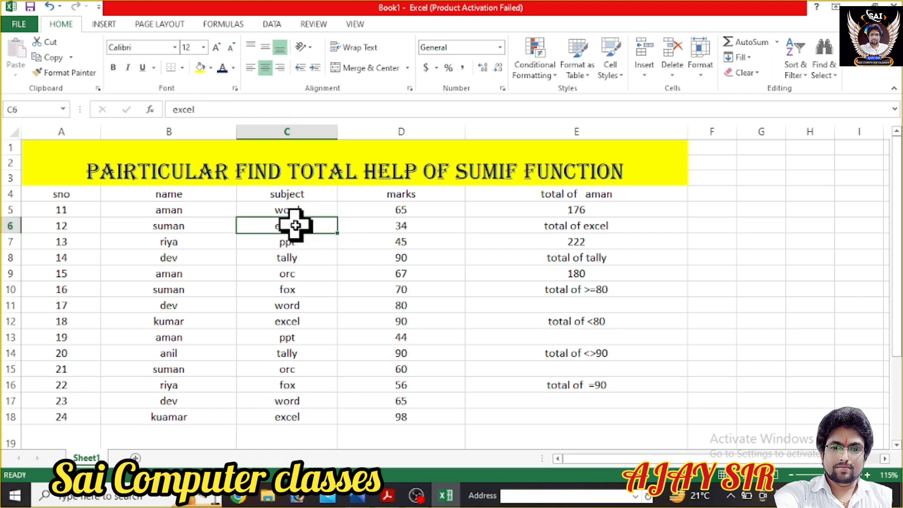
left_click(583, 272)
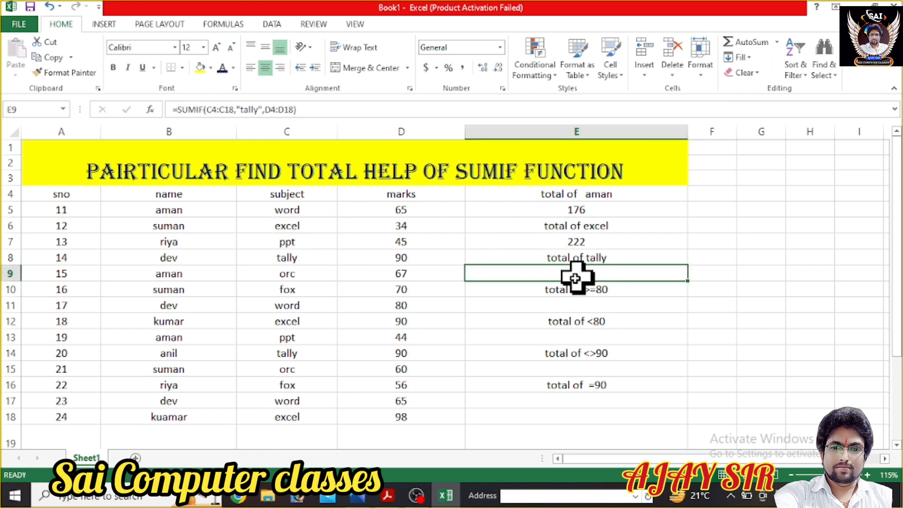
- Enter =SUMIF(D4:D18,">=80") in E11 to total the marks of 80 or more
left_click(601, 302)
left_click(599, 293)
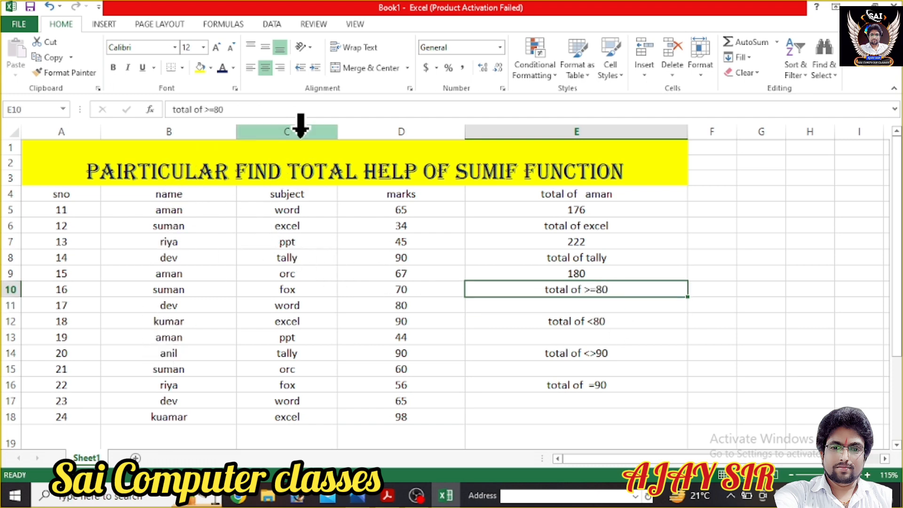
left_click_drag(388, 197, 429, 419)
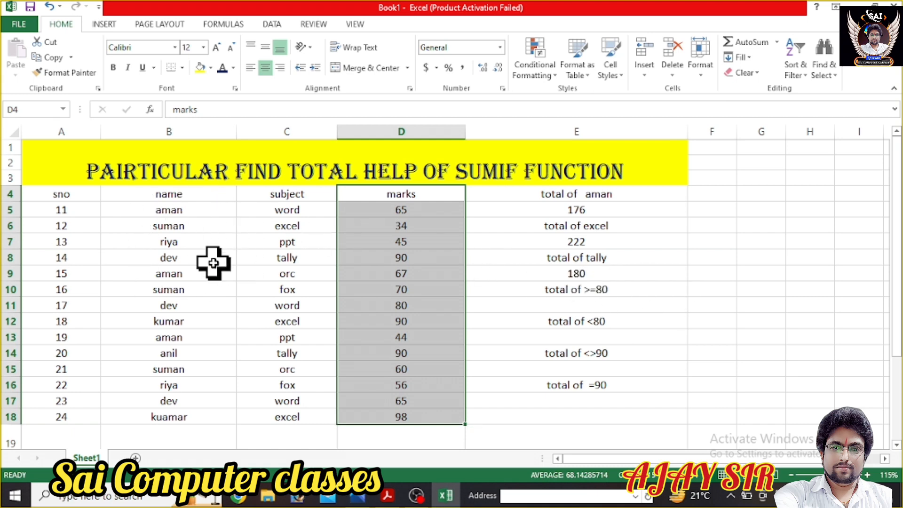
left_click(541, 302)
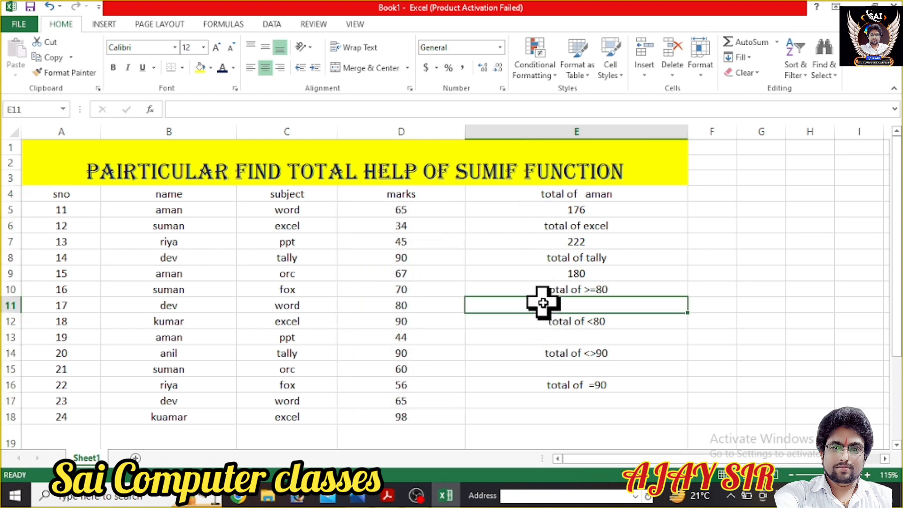
type("=sumif")
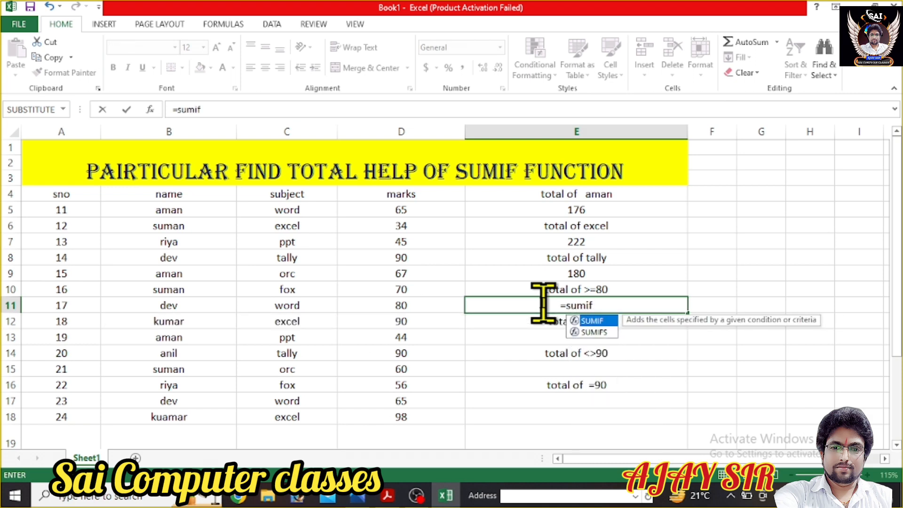
type("(")
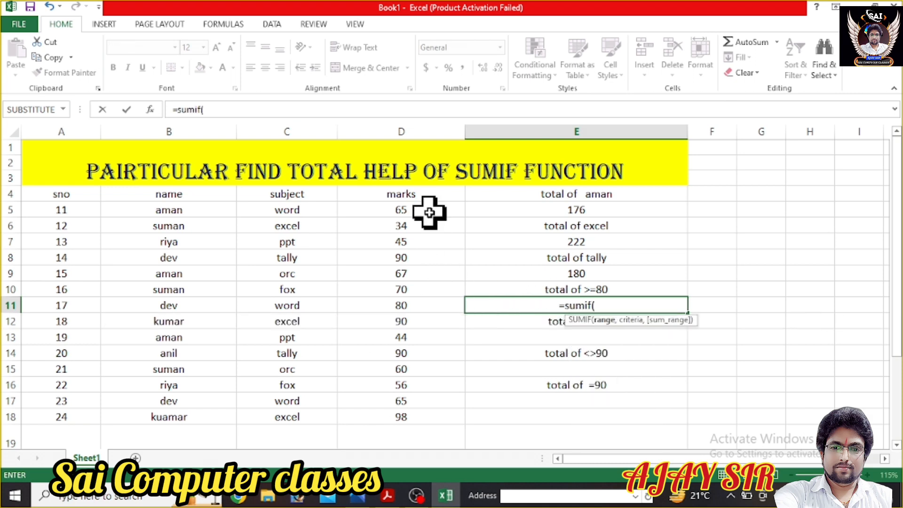
type("d4")
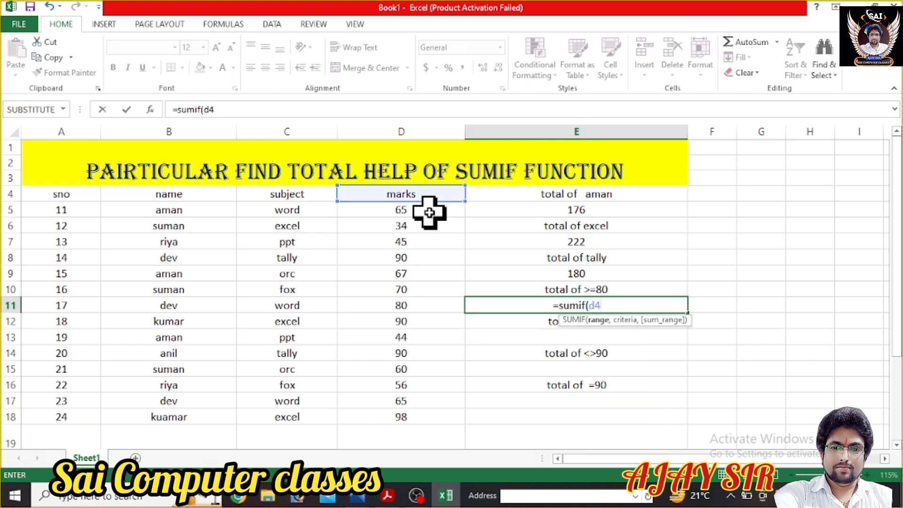
type(":d1")
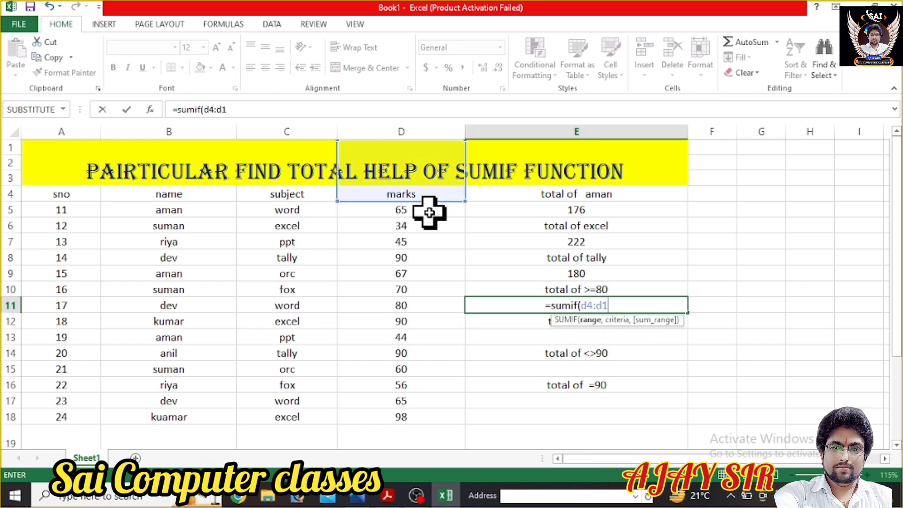
type("8,")
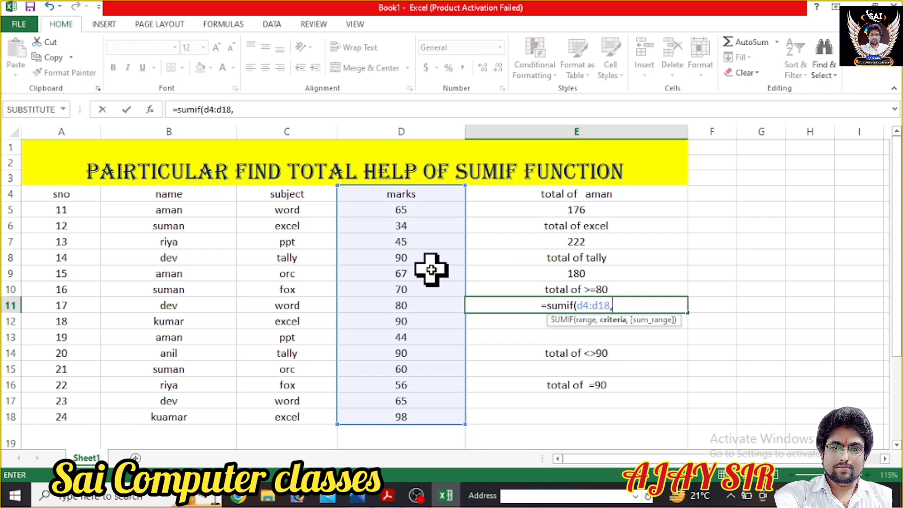
type("\"")
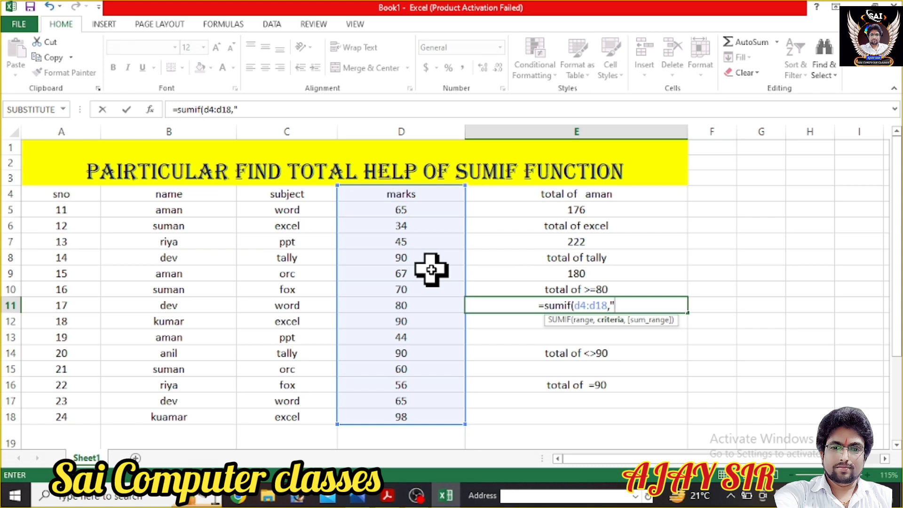
type(">=80")
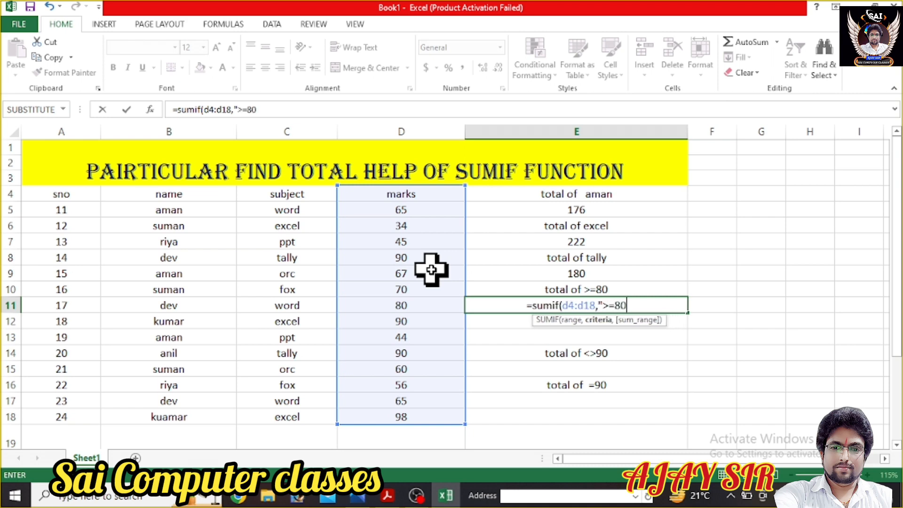
type("\"")
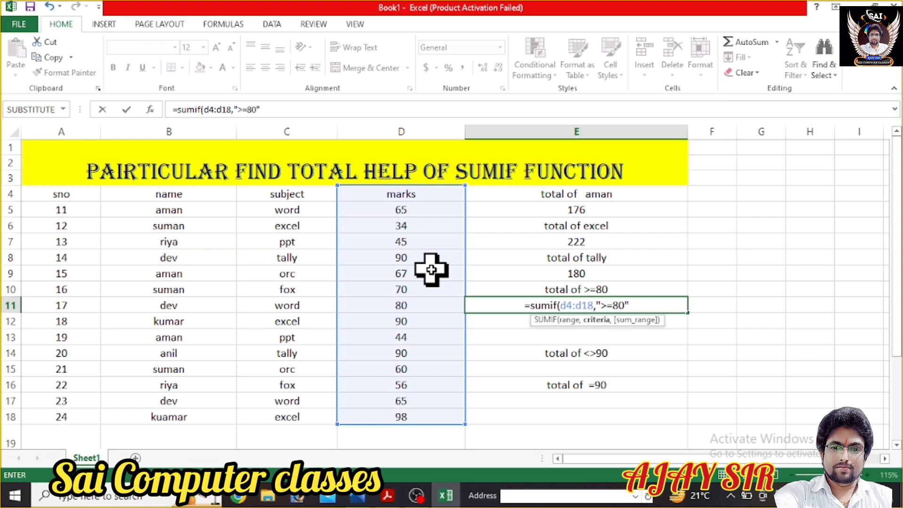
type(")")
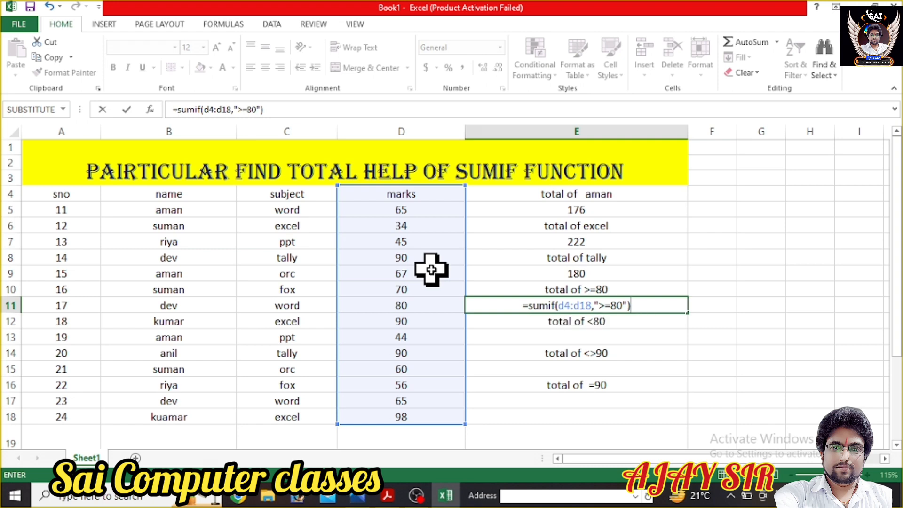
key("Return")
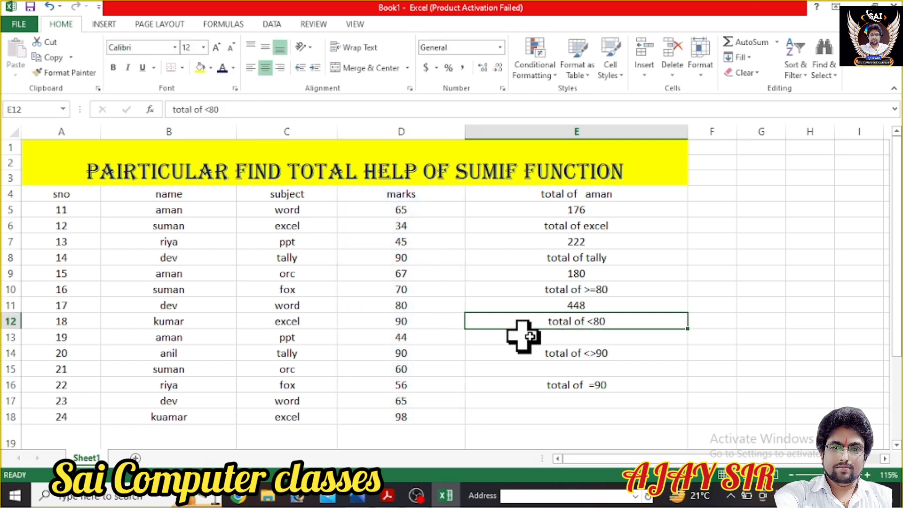
- Check the E11 total against the qualifying marks in D8, D11, D12, D14 and D18
left_click(559, 299)
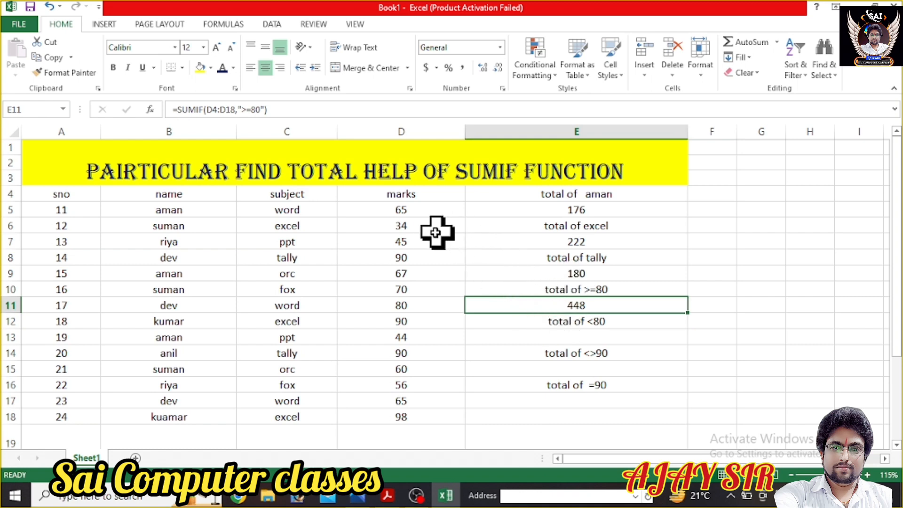
left_click_drag(422, 207, 421, 236)
left_click(424, 258)
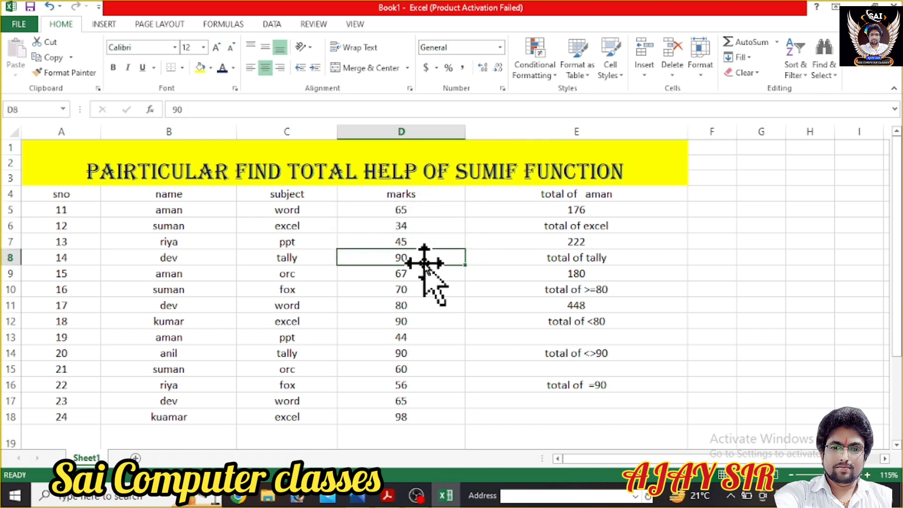
left_click(421, 308)
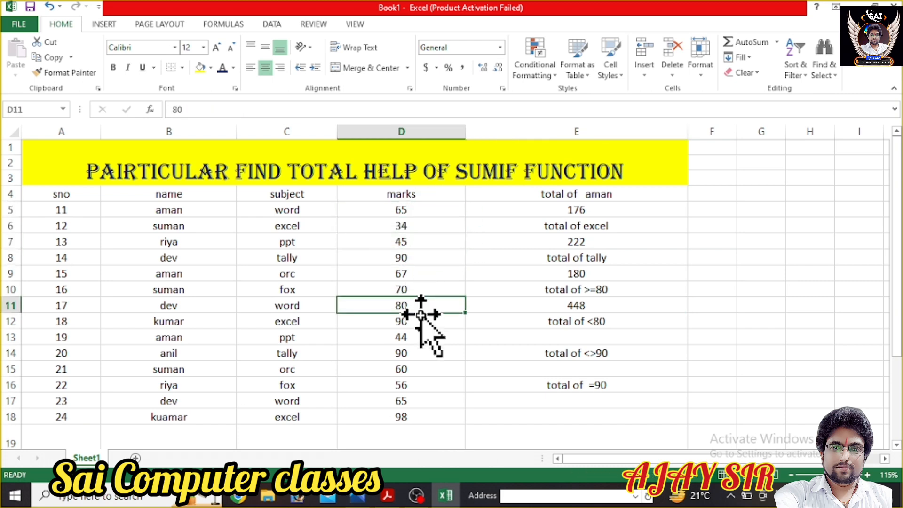
left_click(420, 323)
left_click(420, 357)
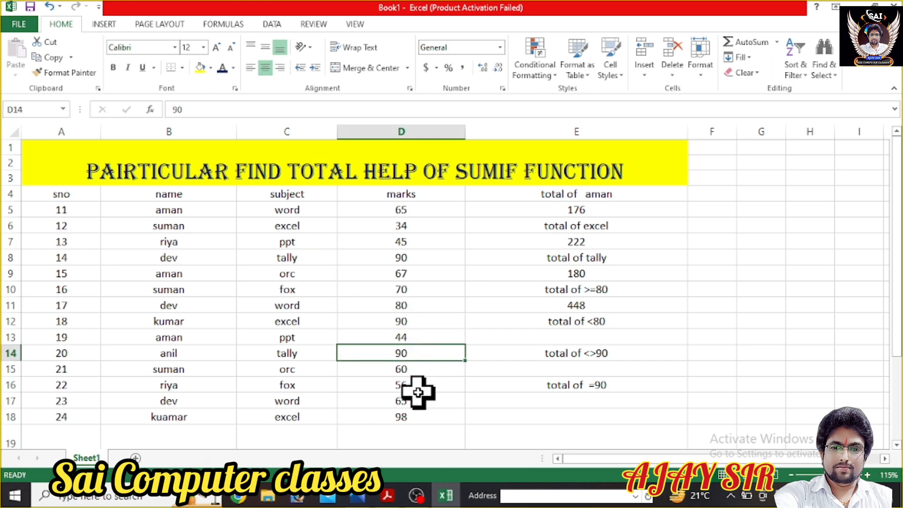
left_click(424, 418)
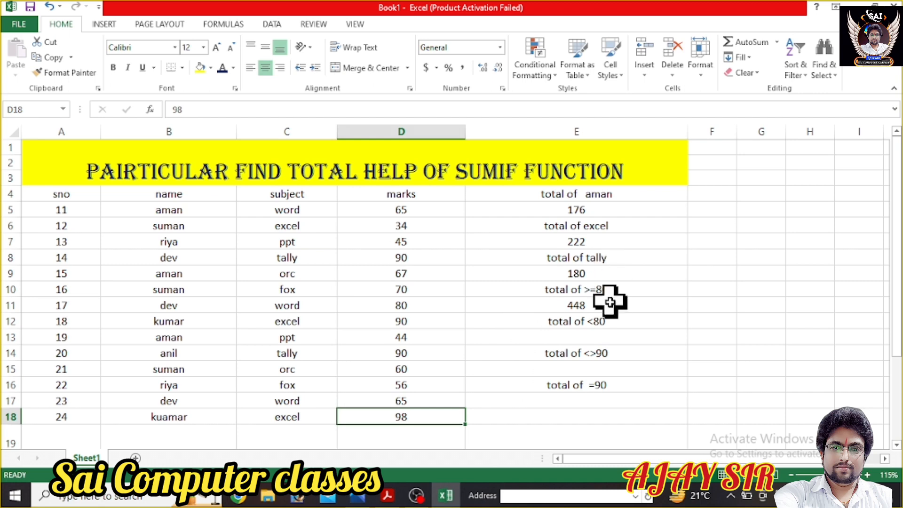
- Enter =SUMIF(D4:D18,"<80") in E13 to total the marks below 80
left_click(586, 339)
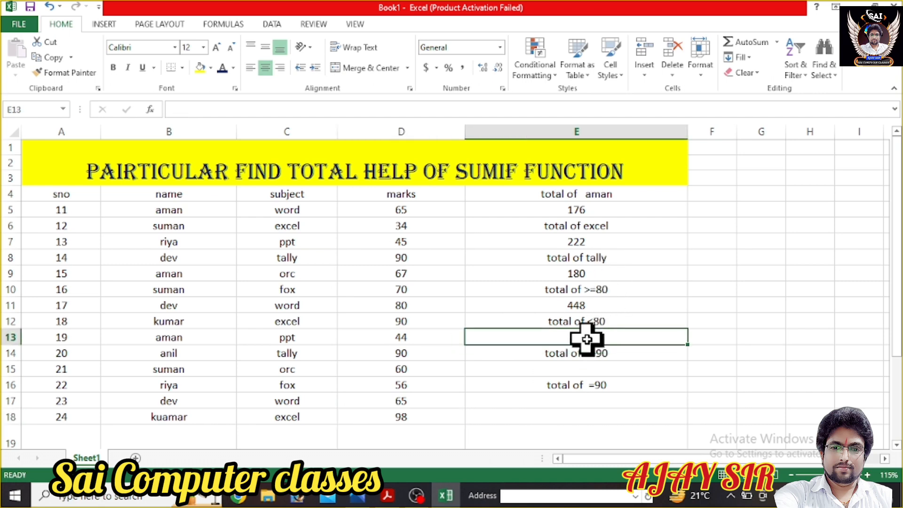
type("=")
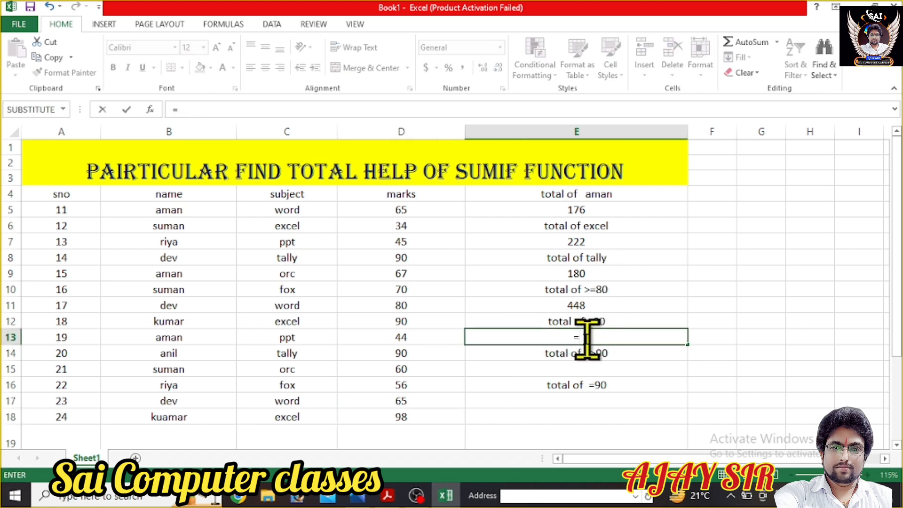
type("sum")
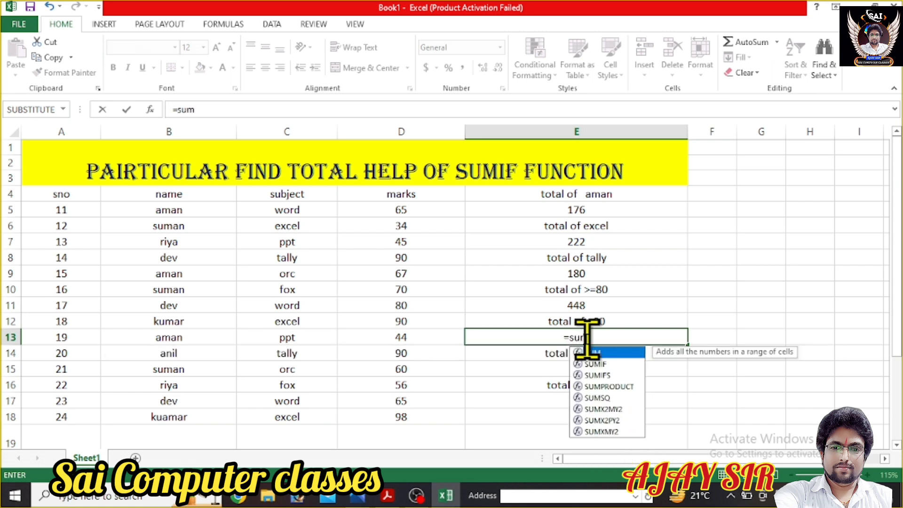
type("if(")
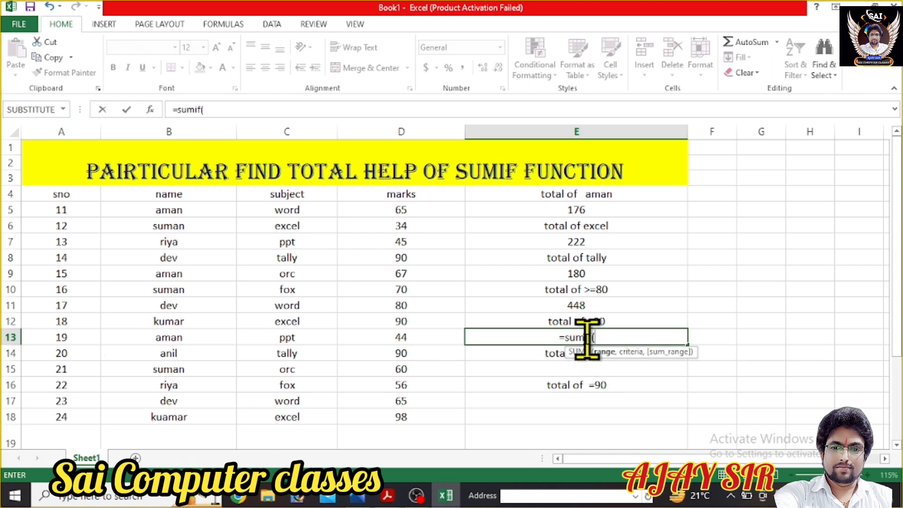
type("d4")
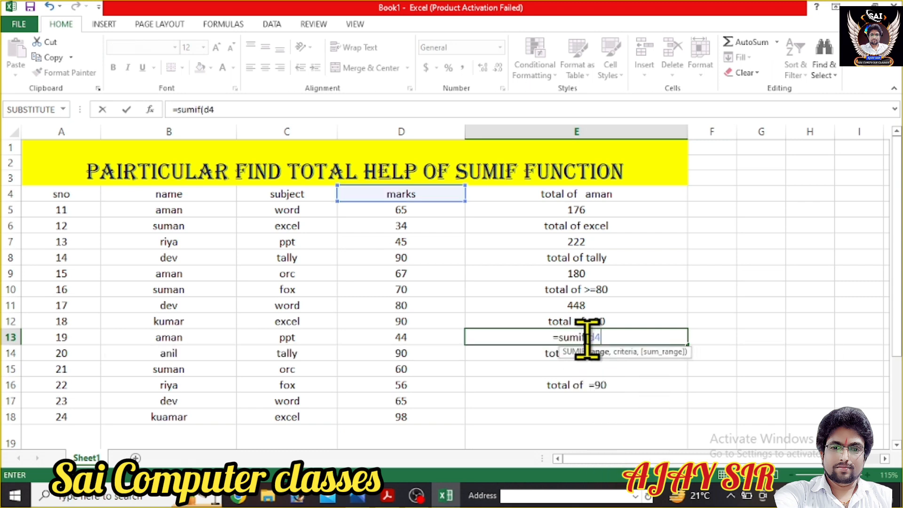
type(":d18")
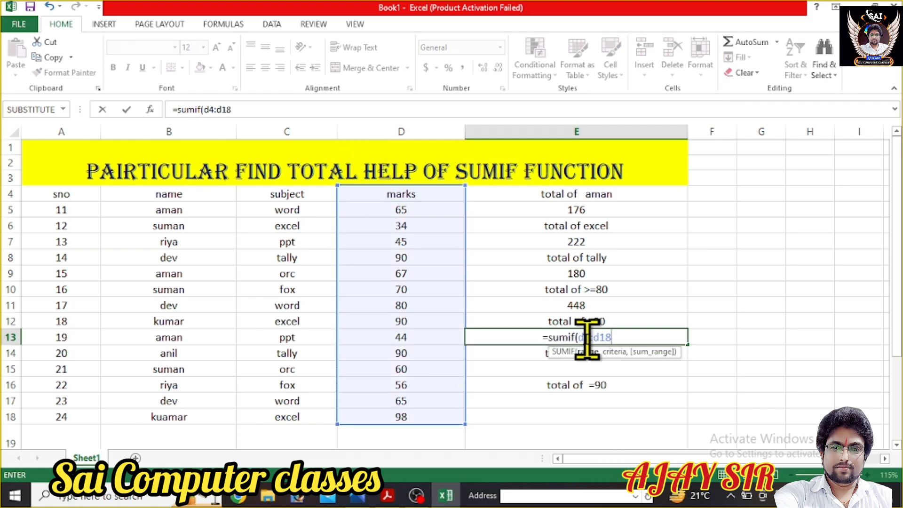
type(",\"")
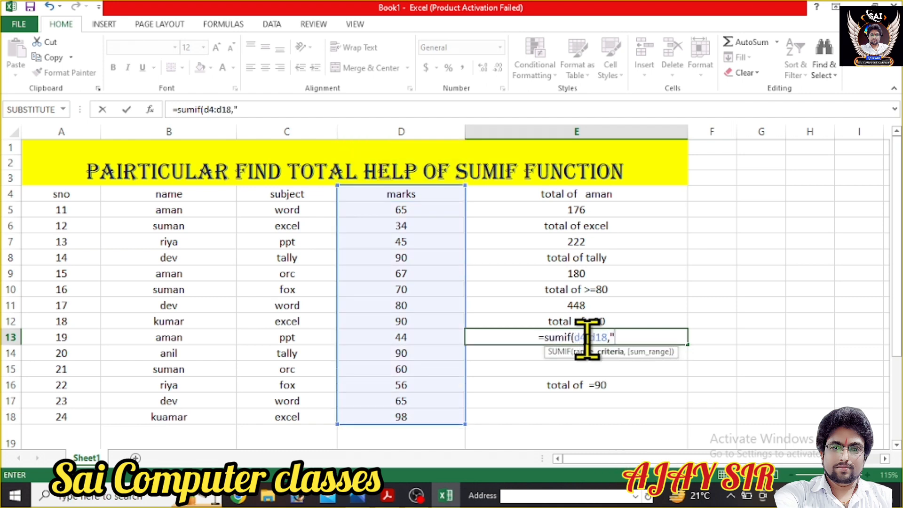
type("<80")
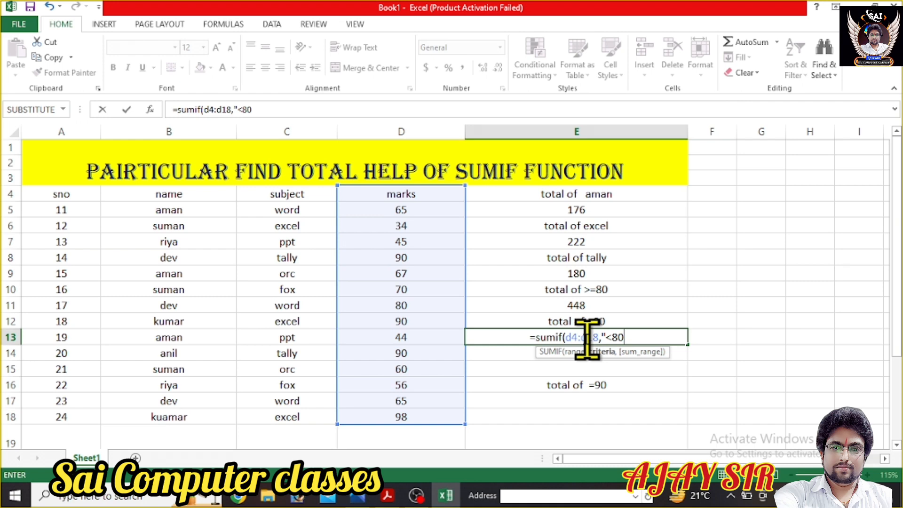
type("\")")
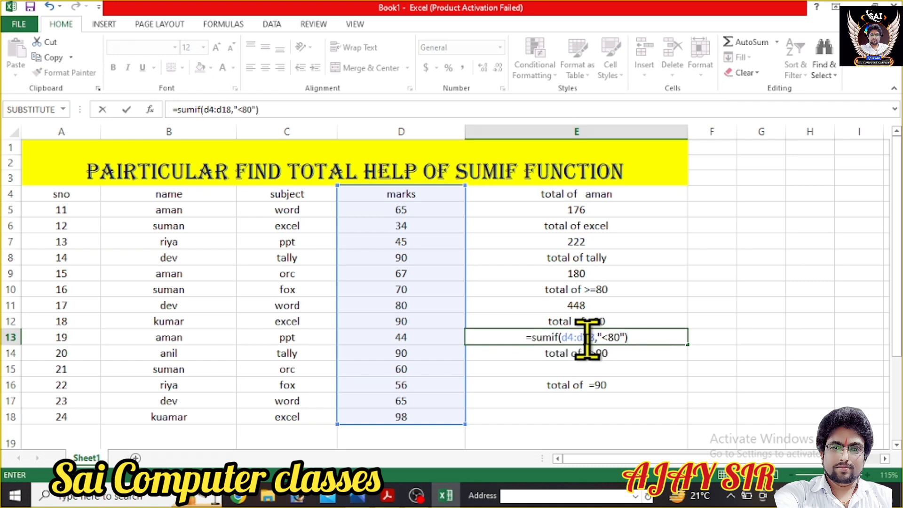
key("Return")
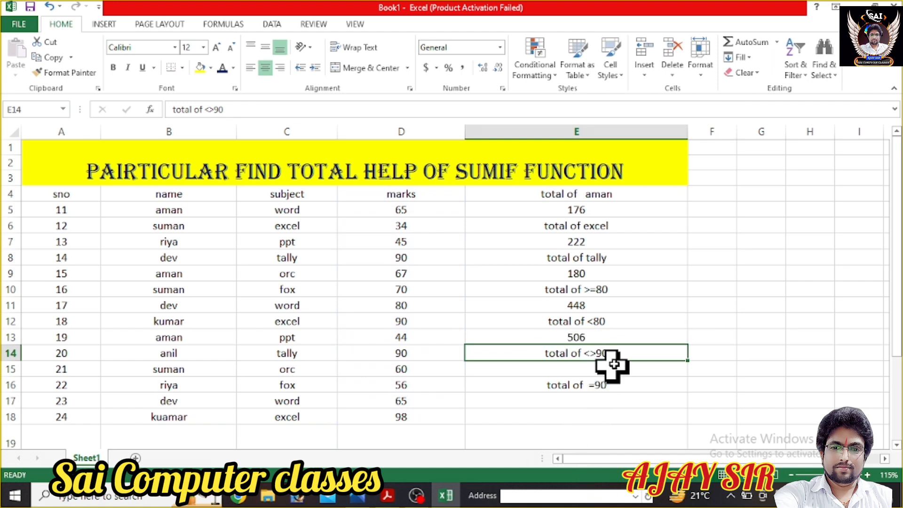
left_click(614, 336)
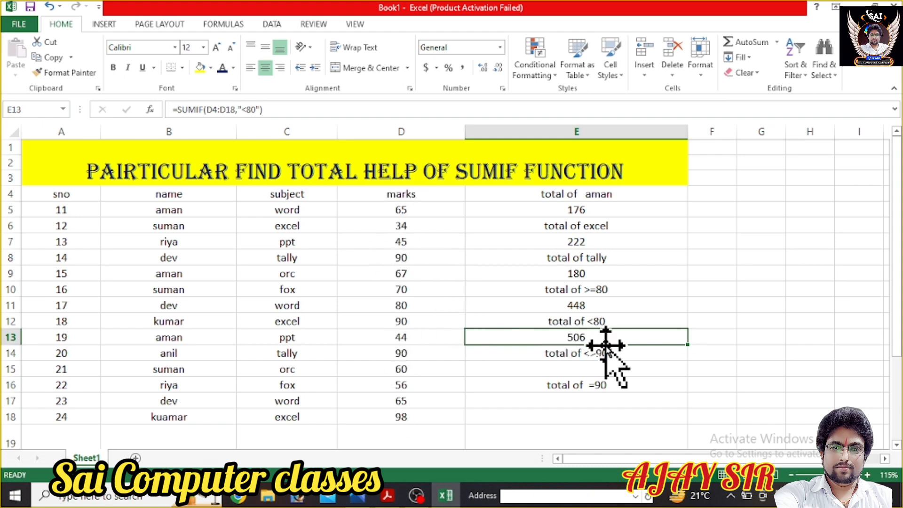
- Enter =SUMIF(D4:D18,"<>90") in E15 to total the marks that are not equal to 90
left_click(590, 369)
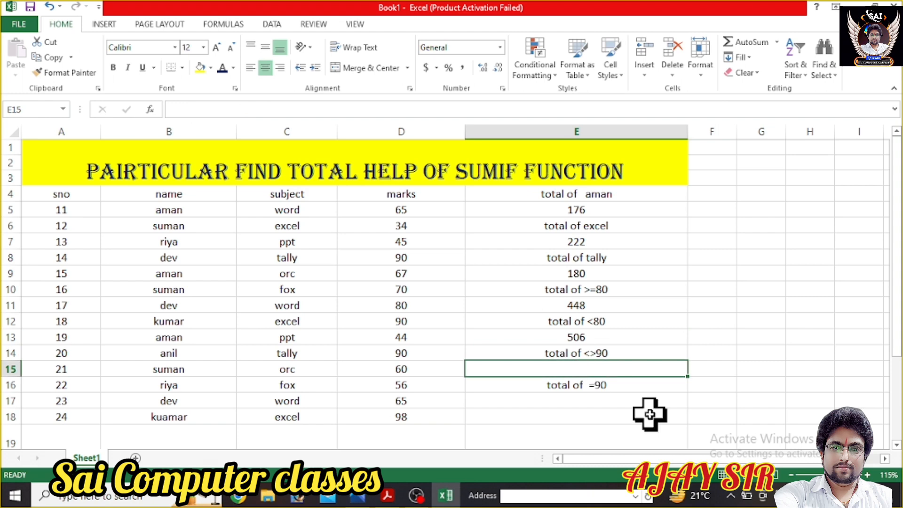
left_click_drag(413, 194, 400, 402)
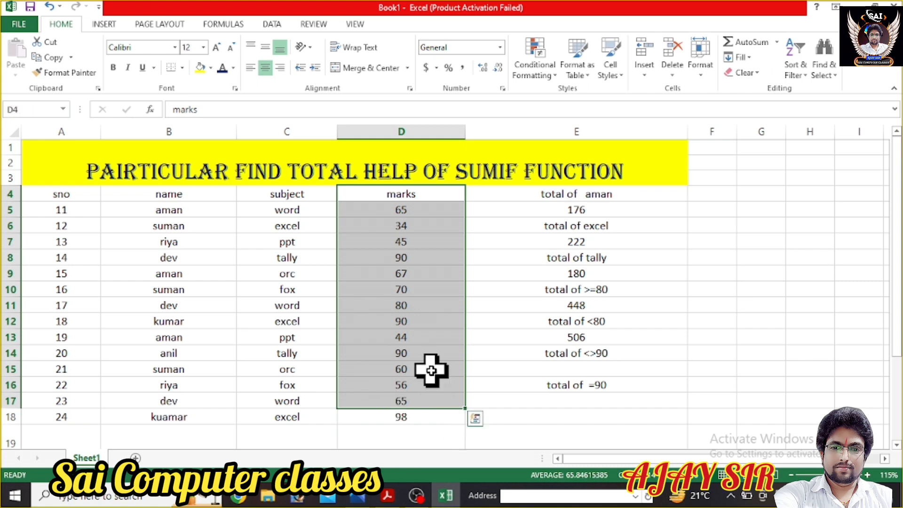
left_click(419, 398)
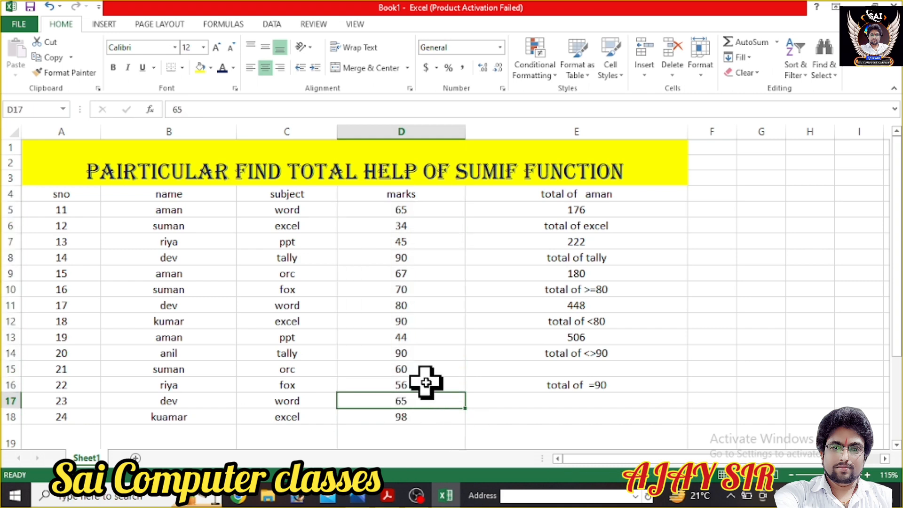
left_click(558, 371)
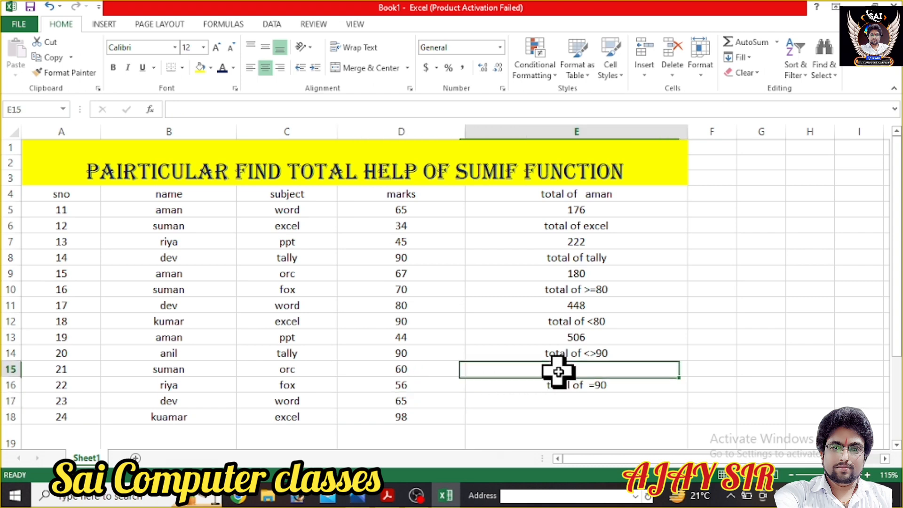
type("=sumif")
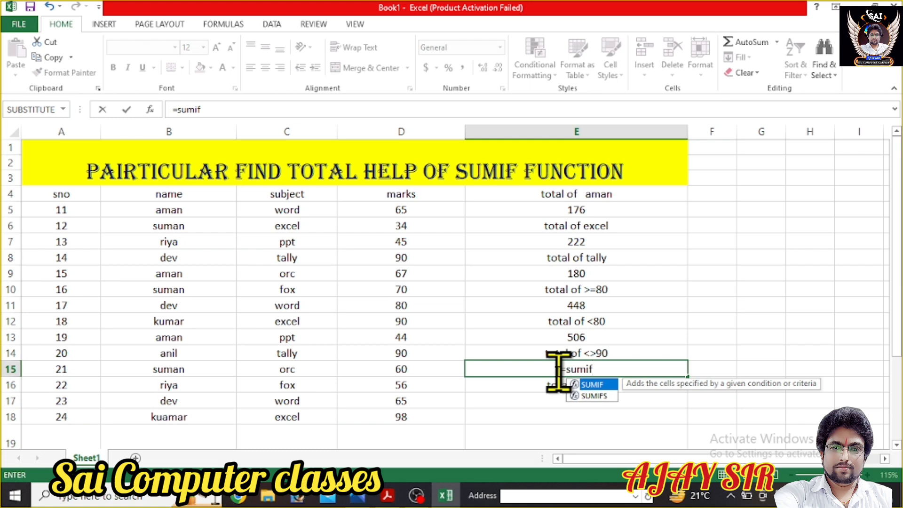
type("(d4")
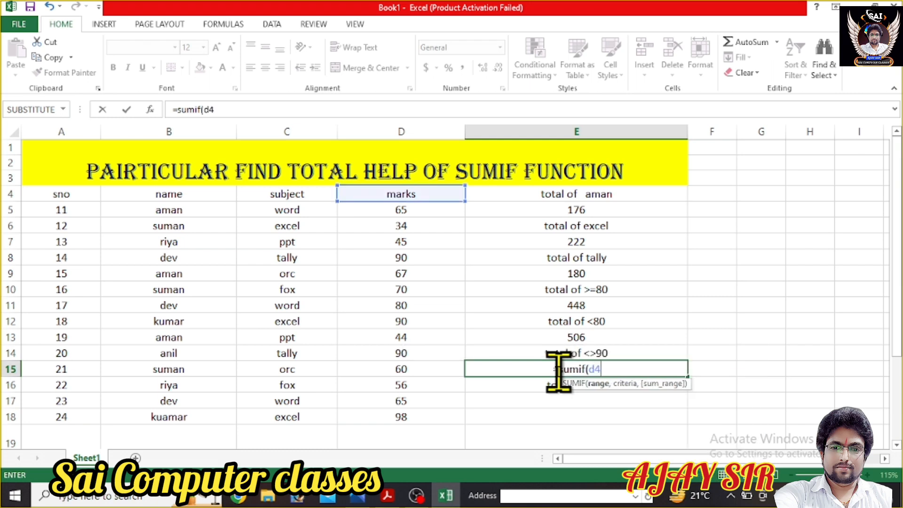
type(":d18")
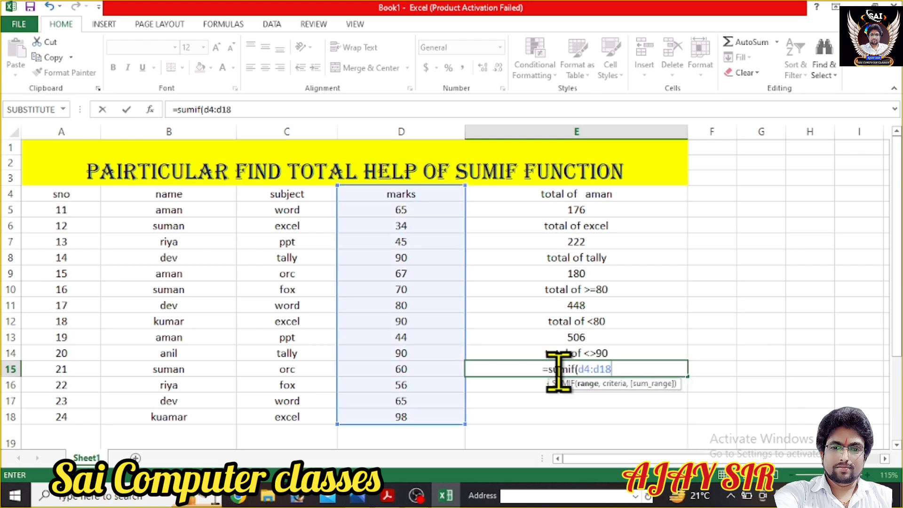
type(",\"")
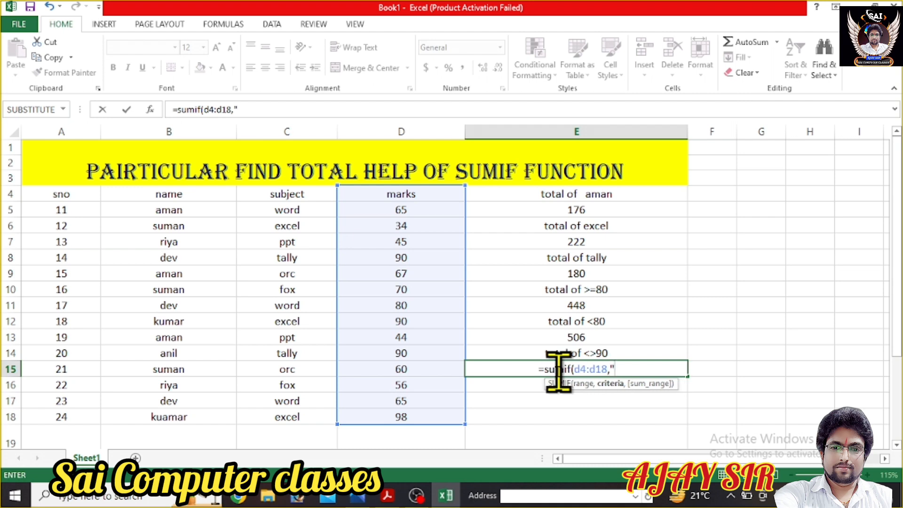
type("<>90")
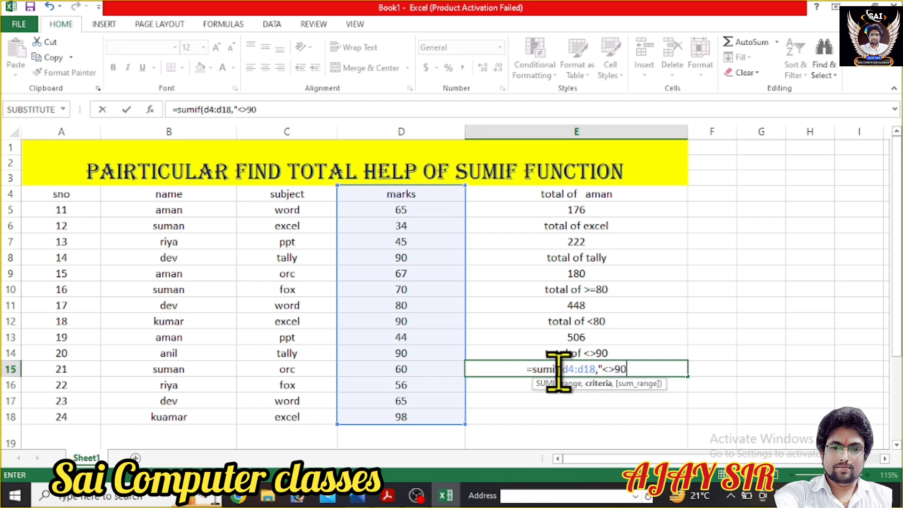
type("\")")
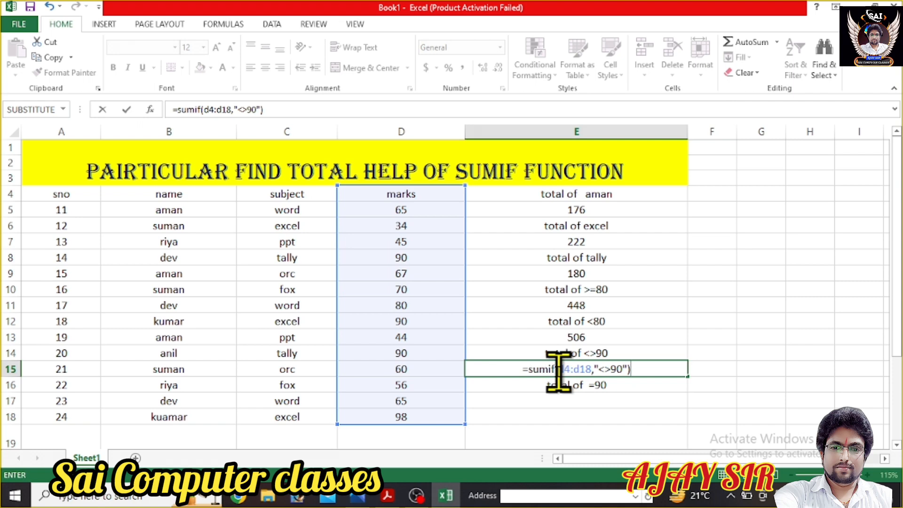
key("Return")
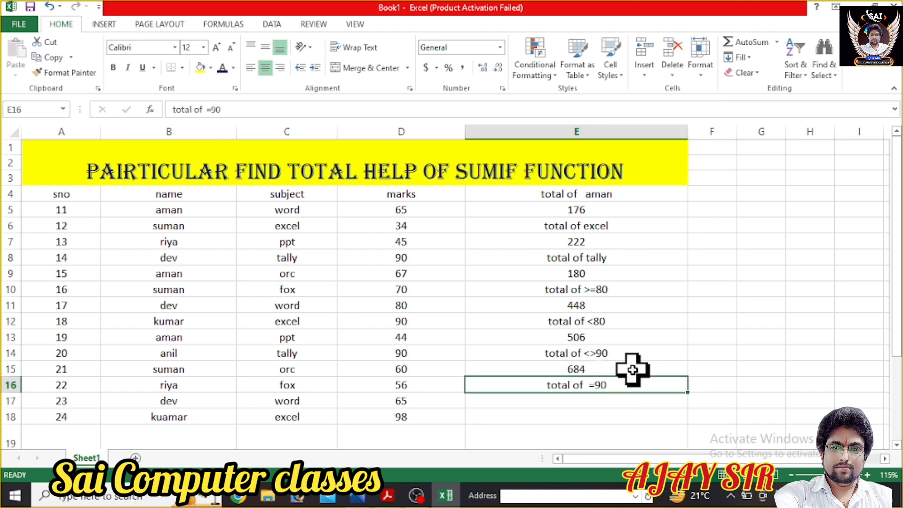
- Enter =SUMIF(D4:D18,"=90") in E17 to total the marks equal to 90
left_click(604, 402)
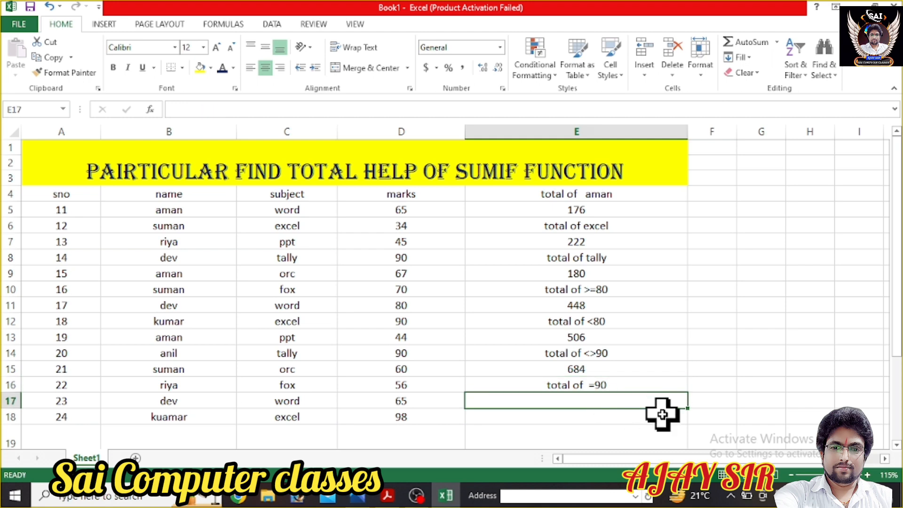
type("=s")
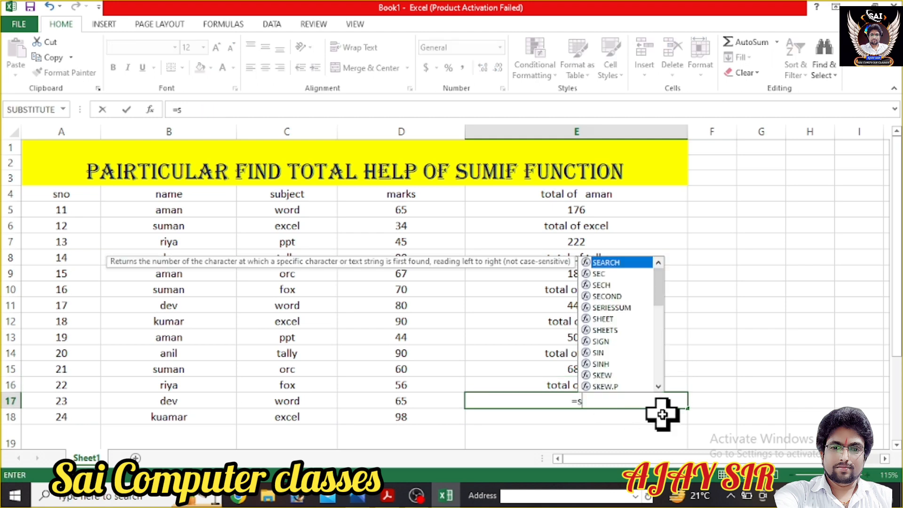
type("umif")
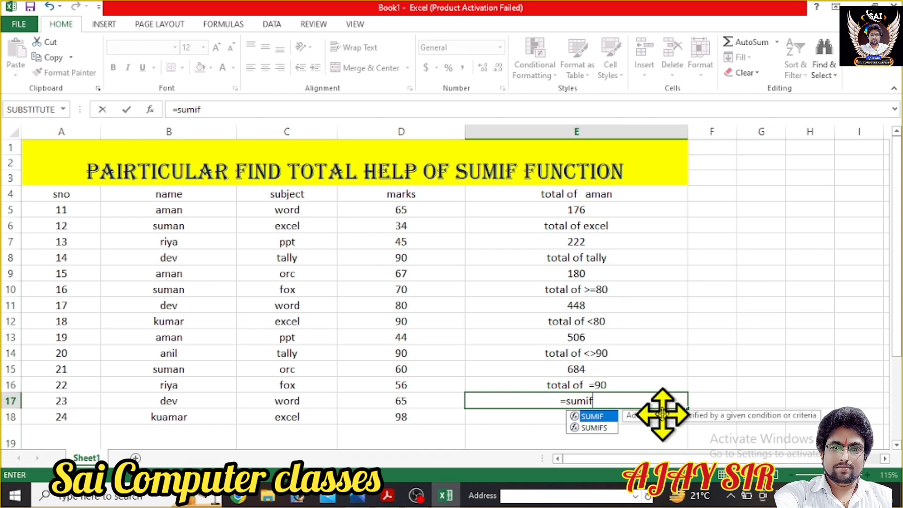
type("(")
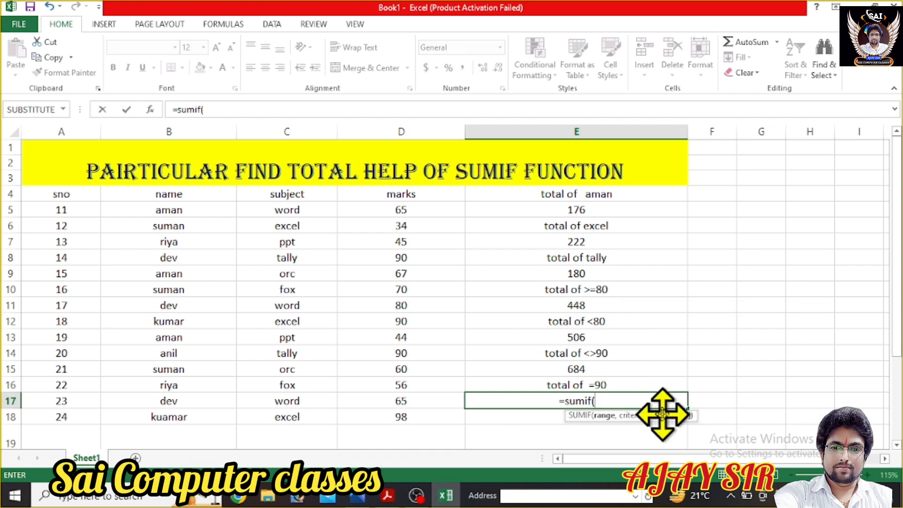
type("d4:")
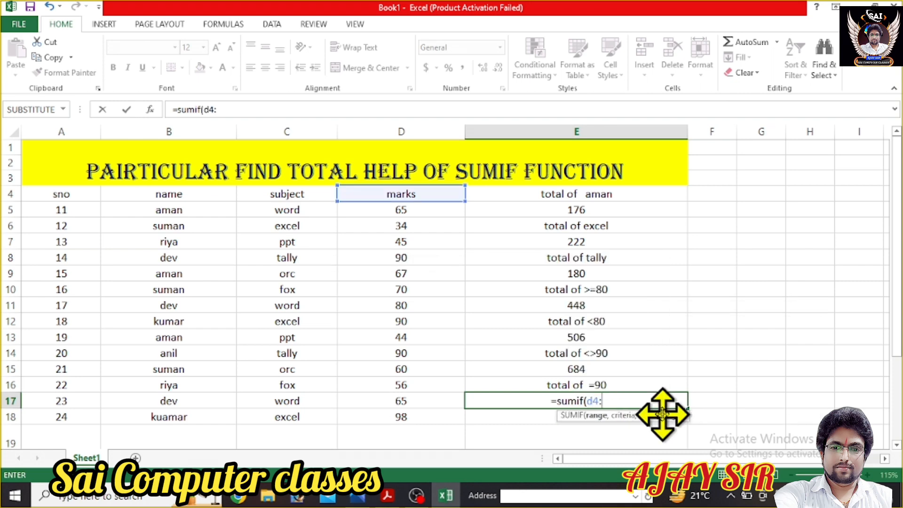
type("d18")
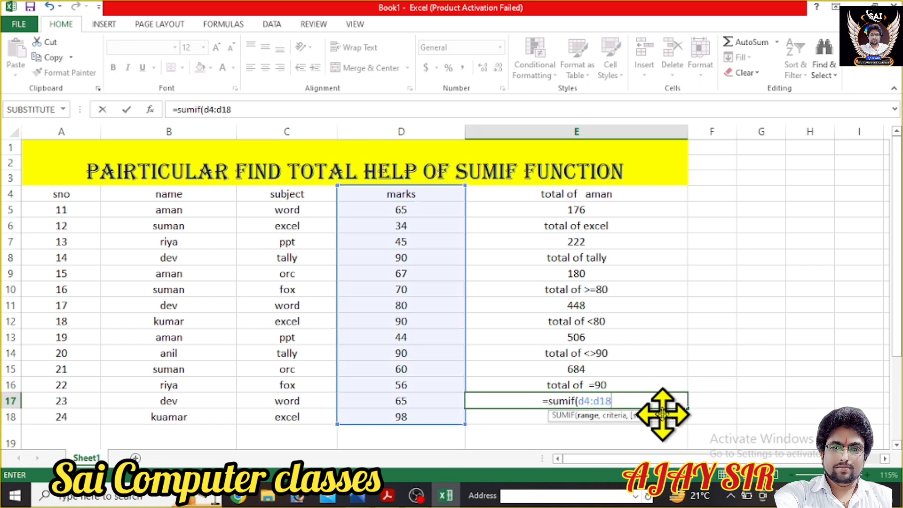
type(",\"")
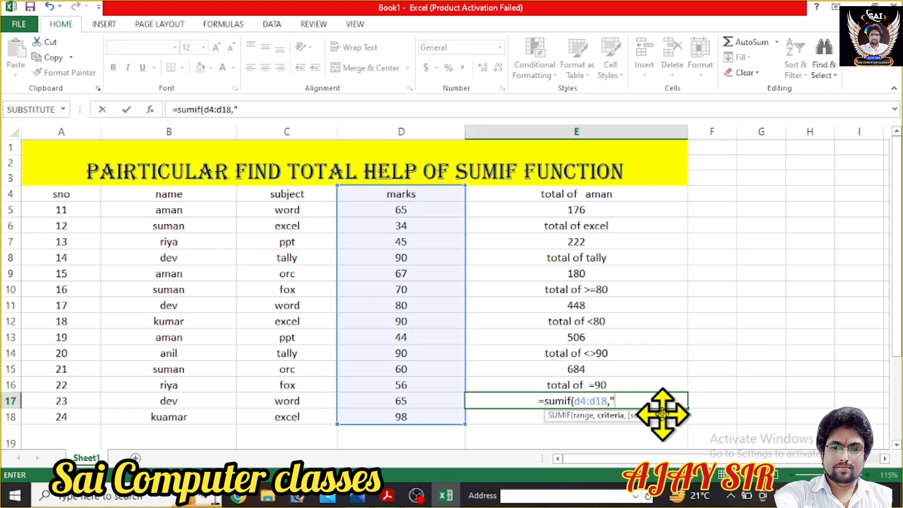
type("=")
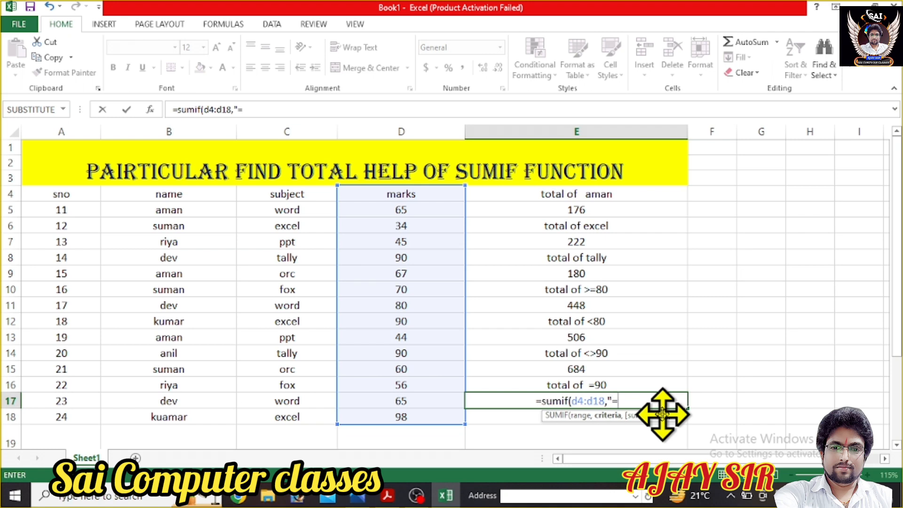
type("90")
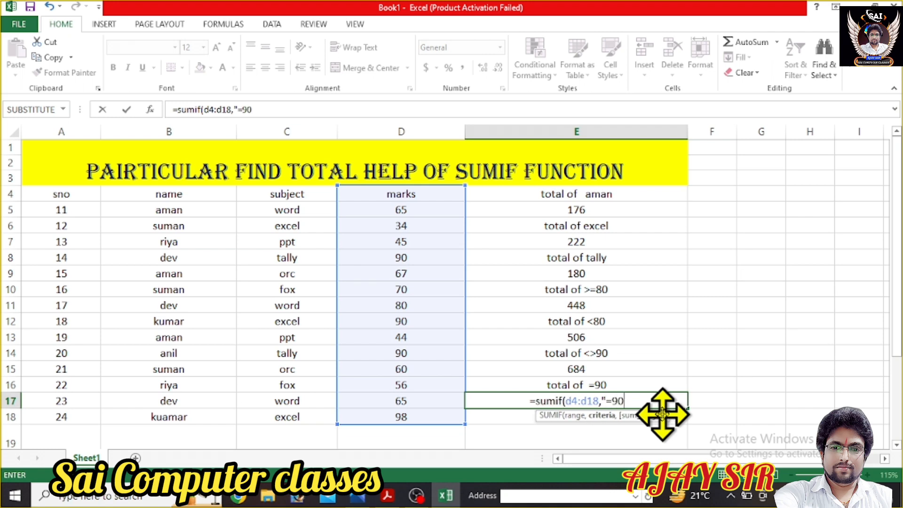
type("\")")
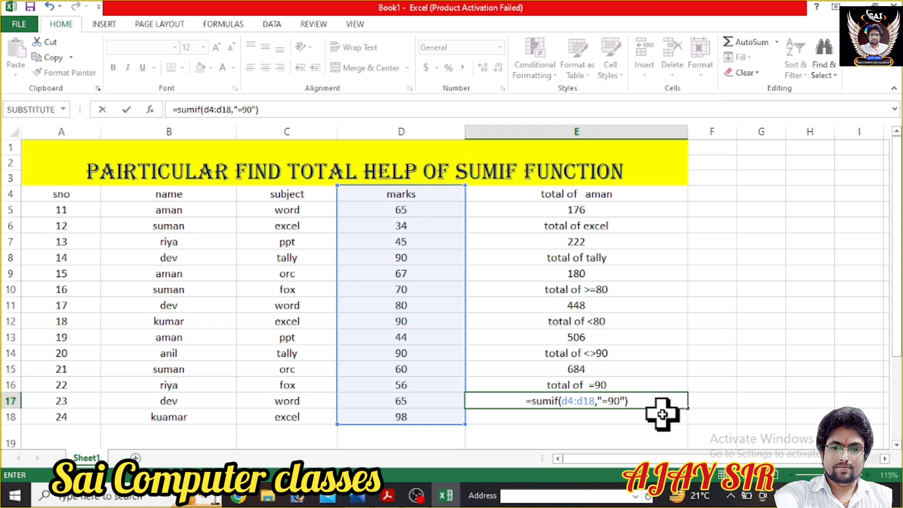
key("Return")
left_click(640, 402)
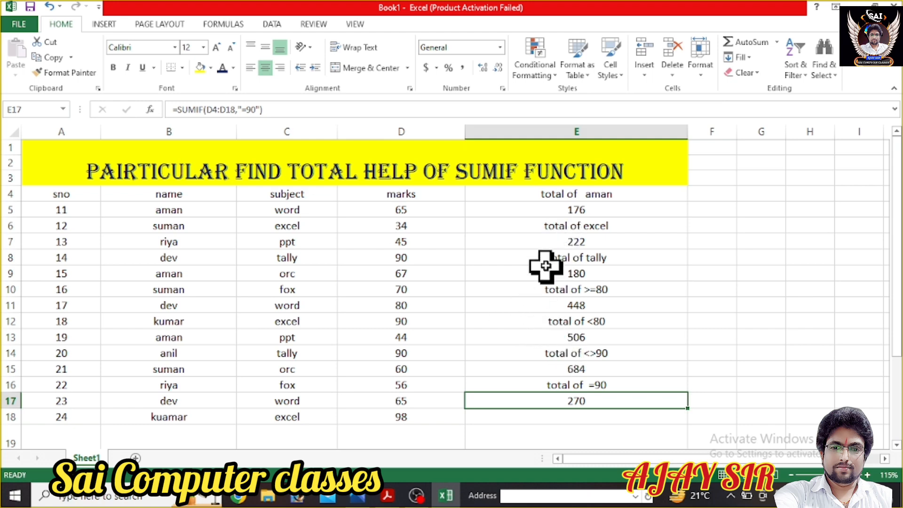
- Review the condition labels in column E and the SUMIF formulas in E13 and E5
left_click(593, 194)
left_click(594, 224)
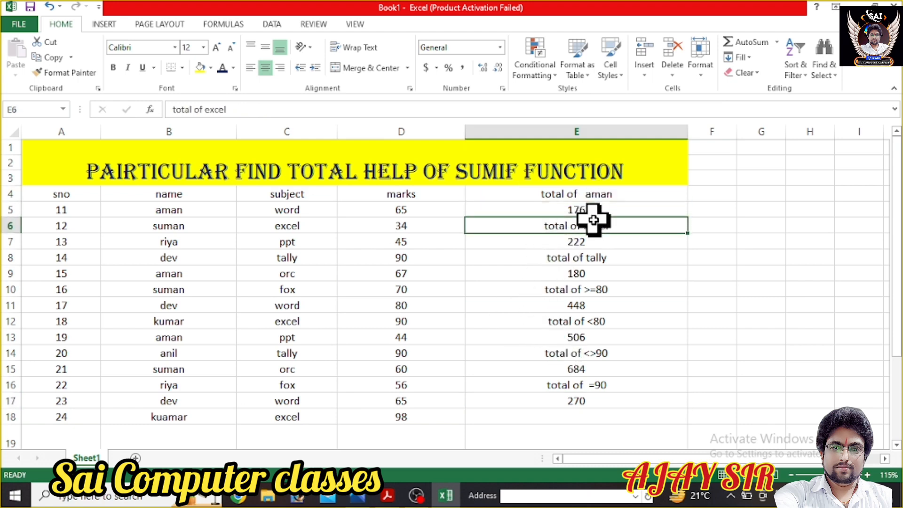
left_click(594, 256)
left_click(599, 288)
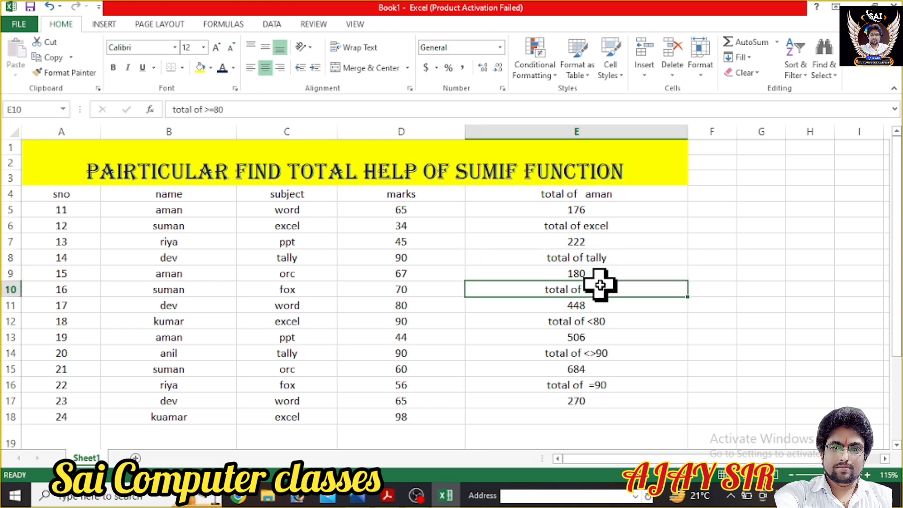
left_click(603, 320)
left_click(607, 338)
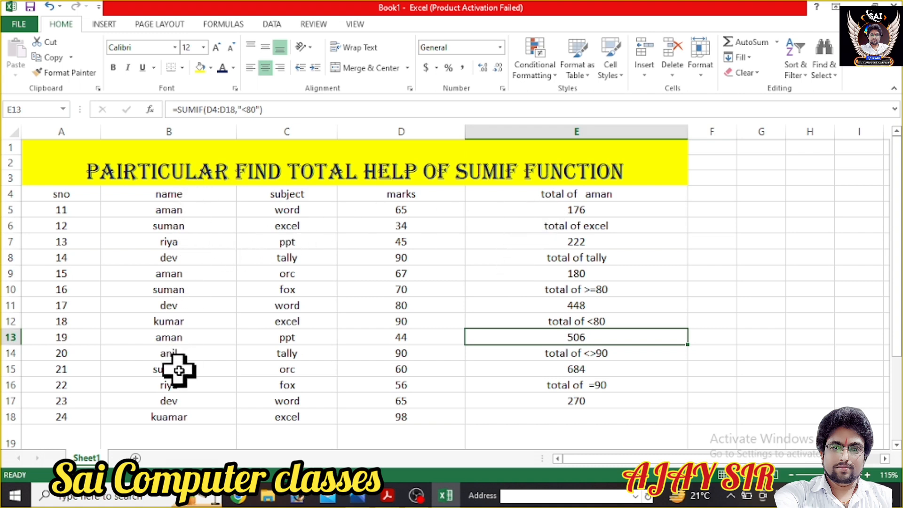
left_click(598, 213)
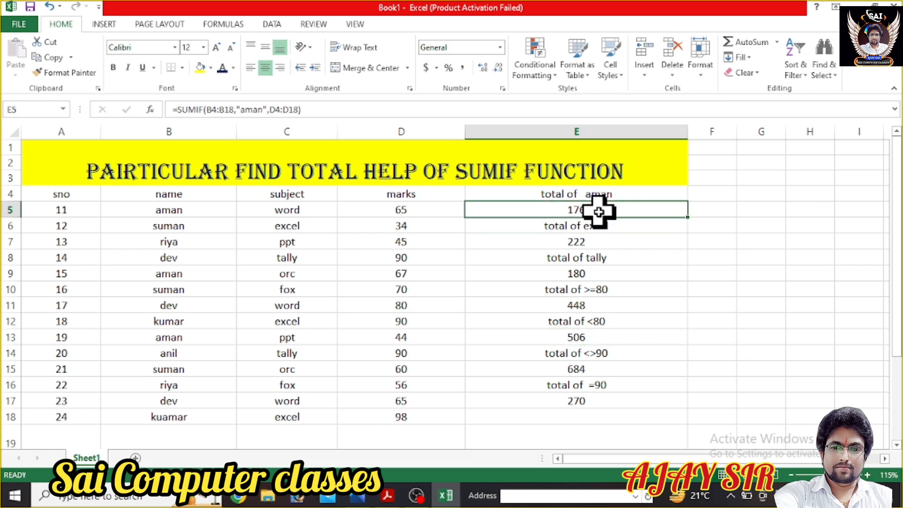
- Change the person named in the E4 "total of" label to the one in B8
left_click(609, 195)
double_click(620, 194)
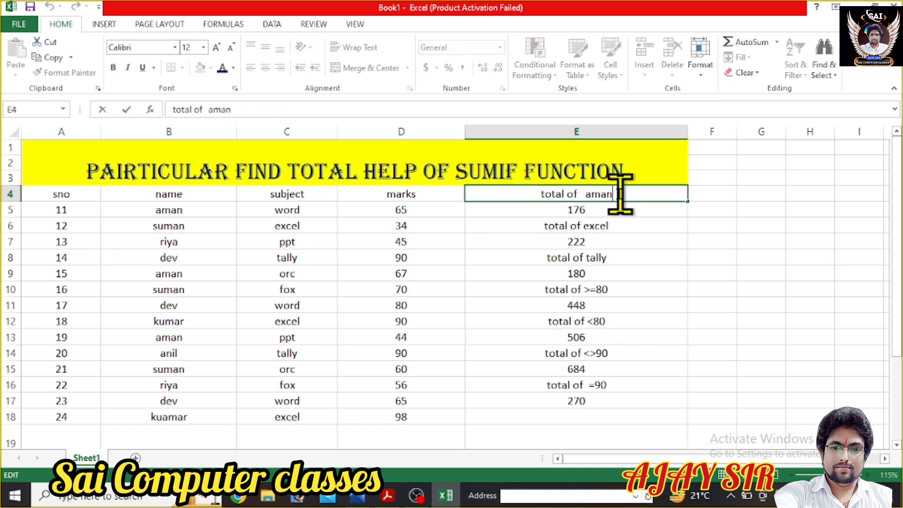
key("BackSpace")
key("BackSpace")
key("BackSpace")
key("BackSpace")
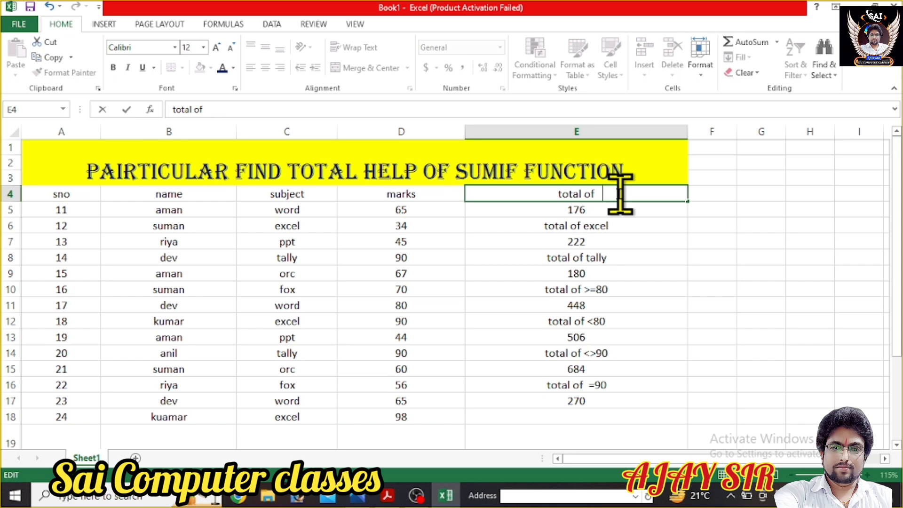
type("dev")
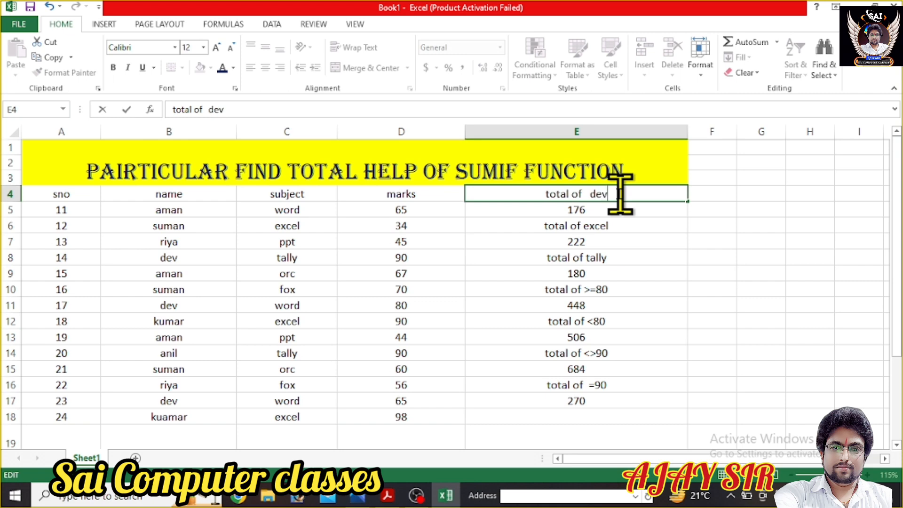
- Change the criterion of the SUMIF formula in E5 to the name in B8, keeping ranges B4:B18 and D4:D18
left_click(612, 208)
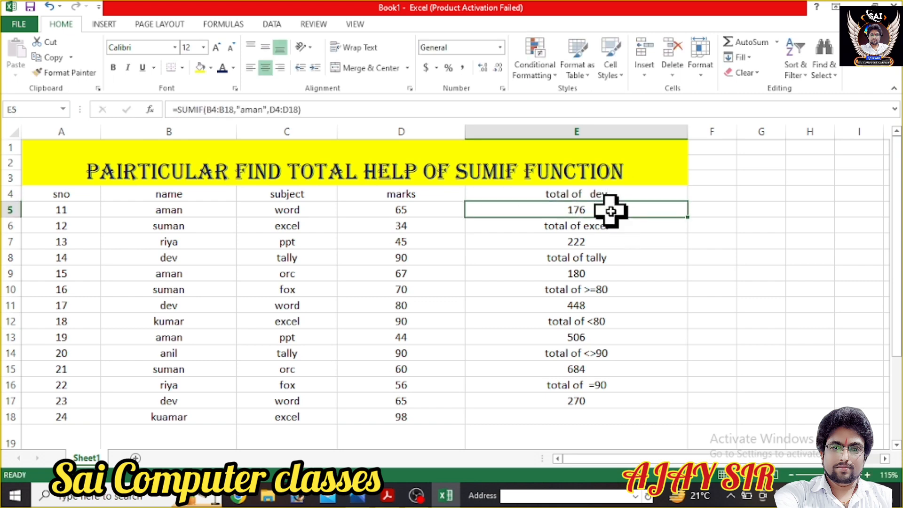
left_click(264, 109)
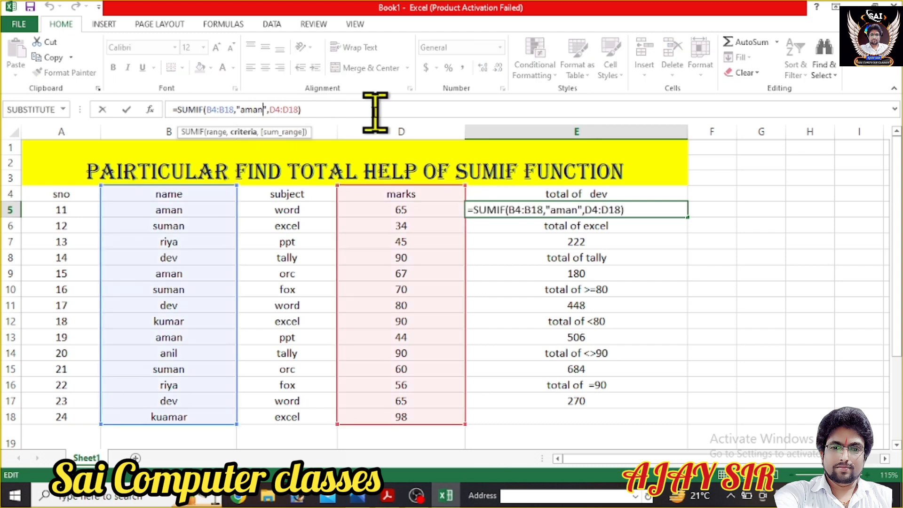
key("BackSpace")
key("BackSpace")
key("BackSpace")
key("BackSpace")
type("dev")
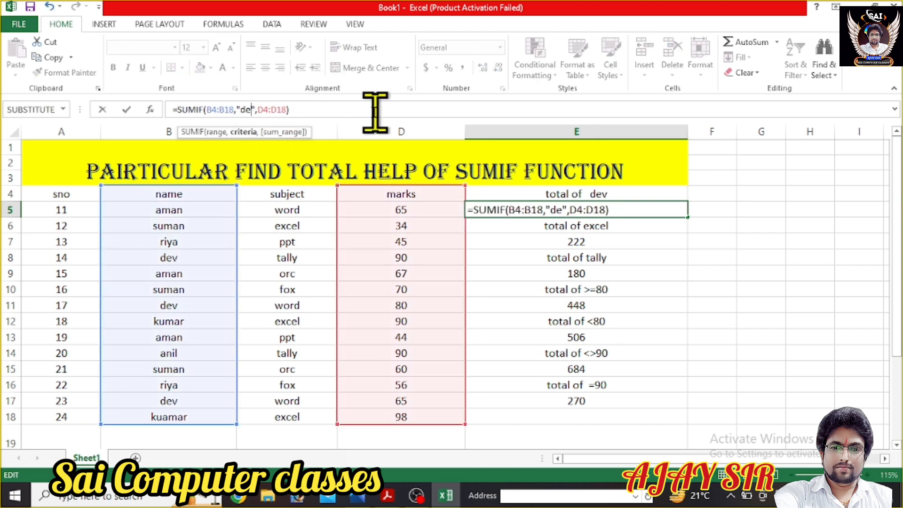
key("Return")
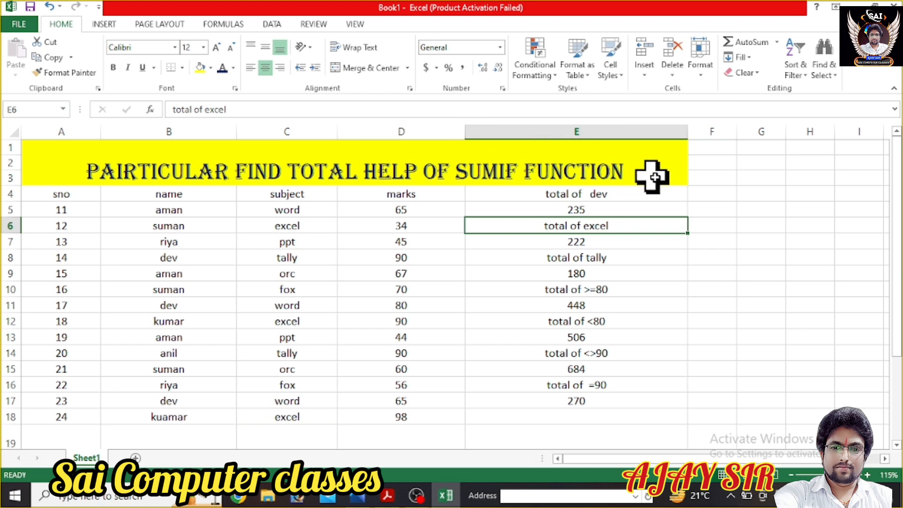
- Widen column F and copy the E4 label into F4, replacing its name with the one in B6
left_click_drag(737, 131, 871, 132)
left_click(605, 194)
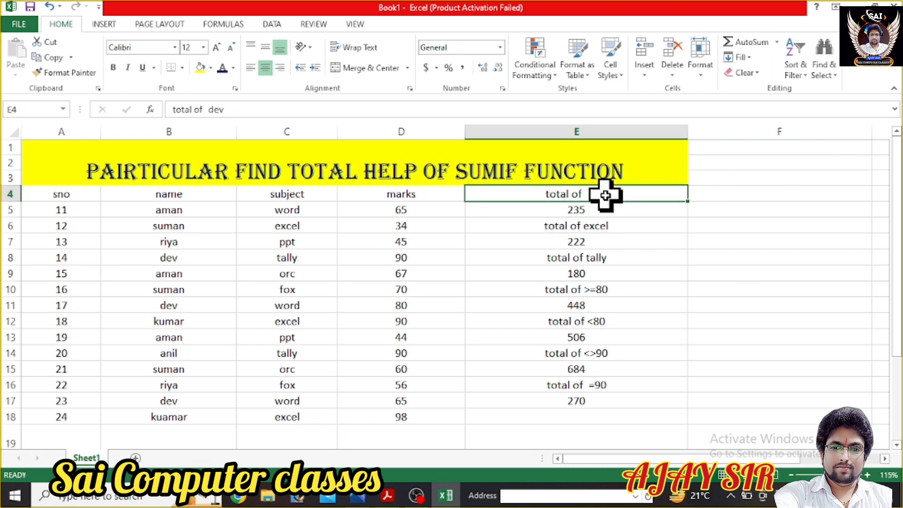
key("ctrl+c")
left_click(710, 198)
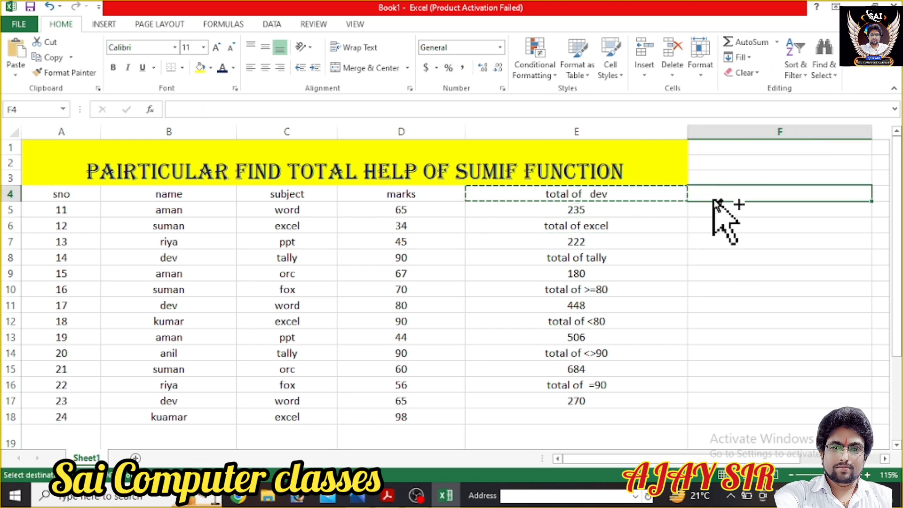
key("ctrl+v")
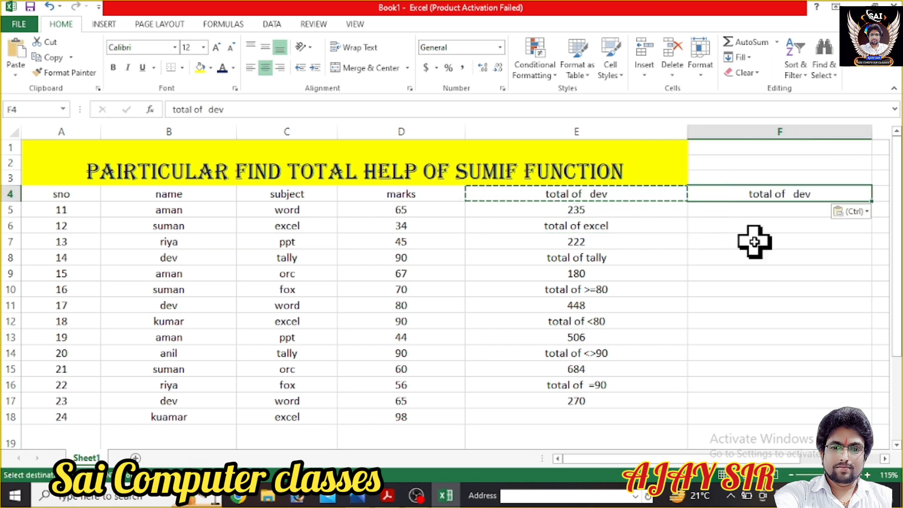
double_click(819, 195)
key("BackSpace")
key("BackSpace")
key("BackSpace")
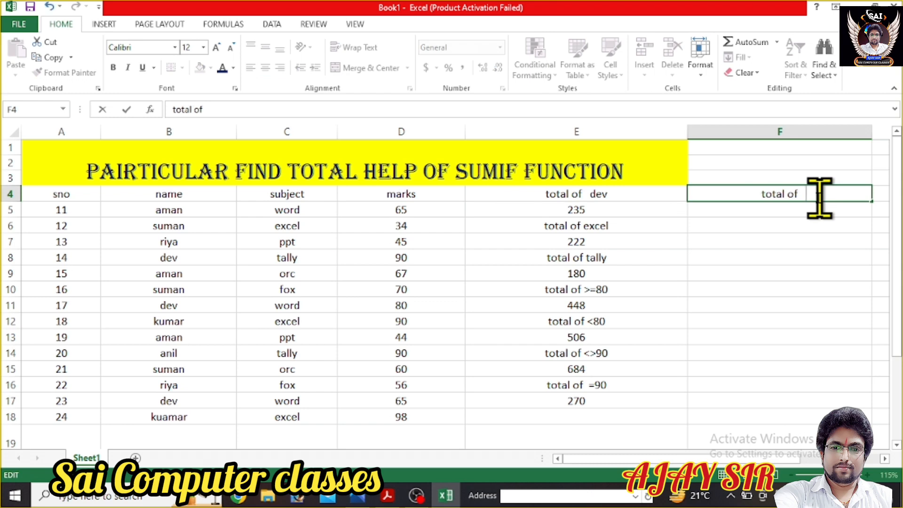
type("suman")
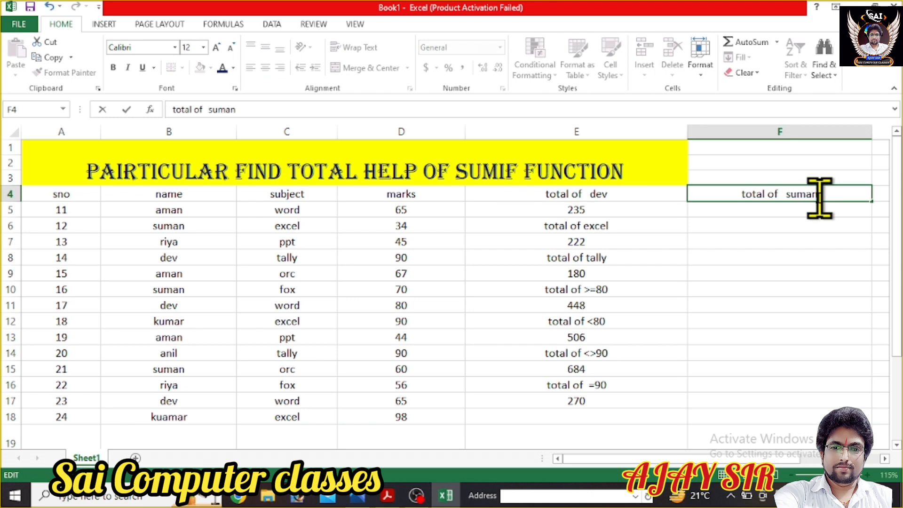
- Enter a SUMIF formula in F5 that totals D4:D18 where B4:B18 matches the name in B6
left_click(805, 220)
left_click(803, 211)
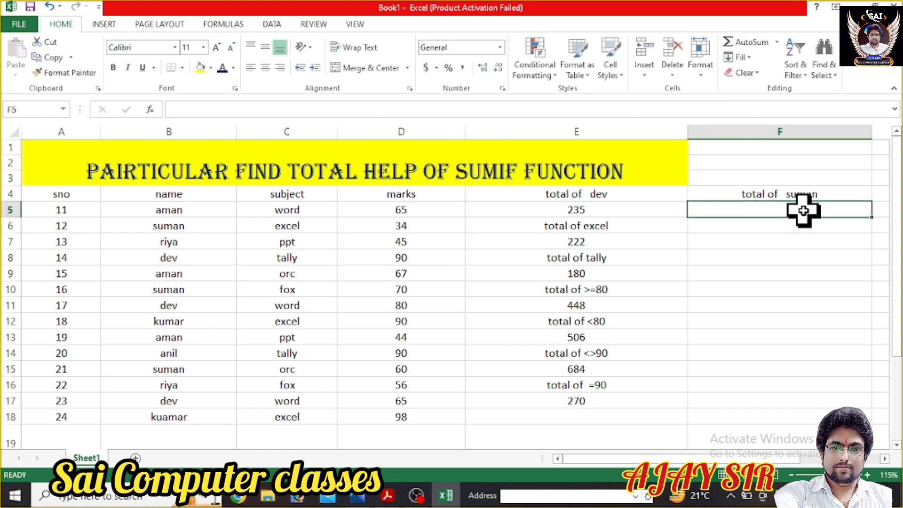
type("=sumif")
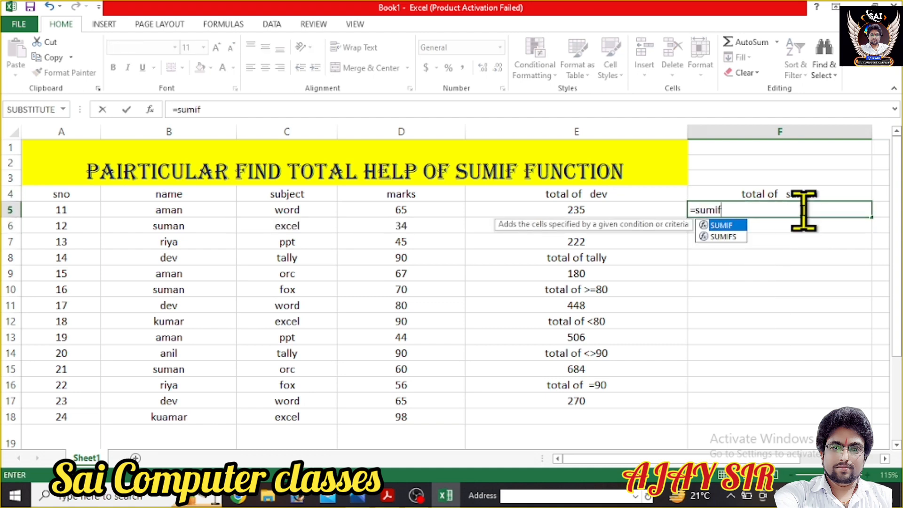
type("(")
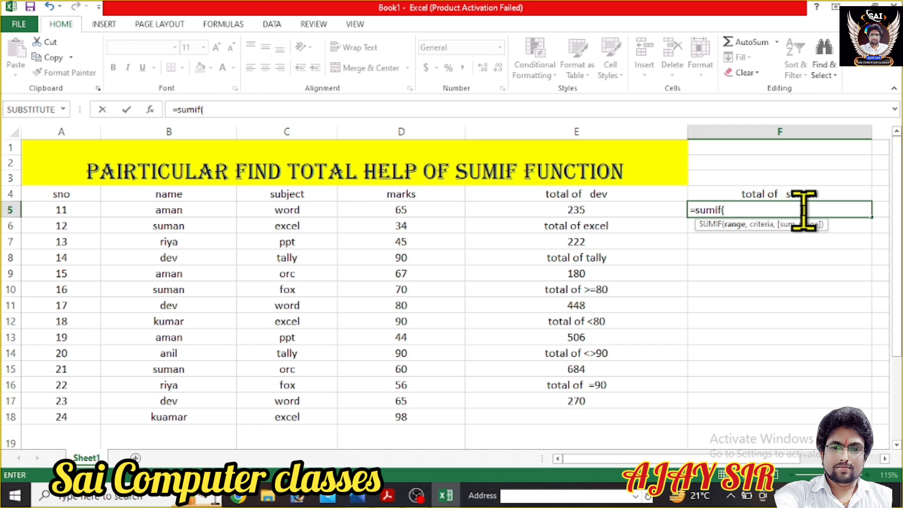
type("b4")
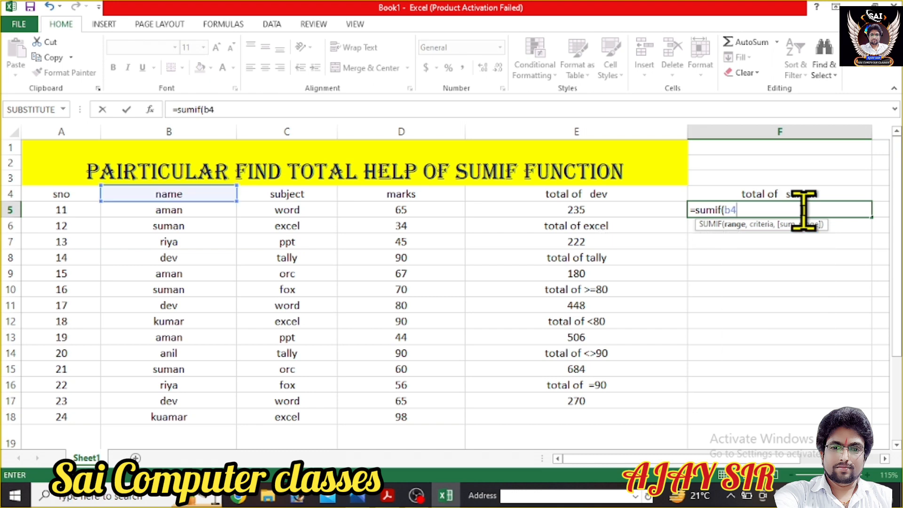
type(":b1")
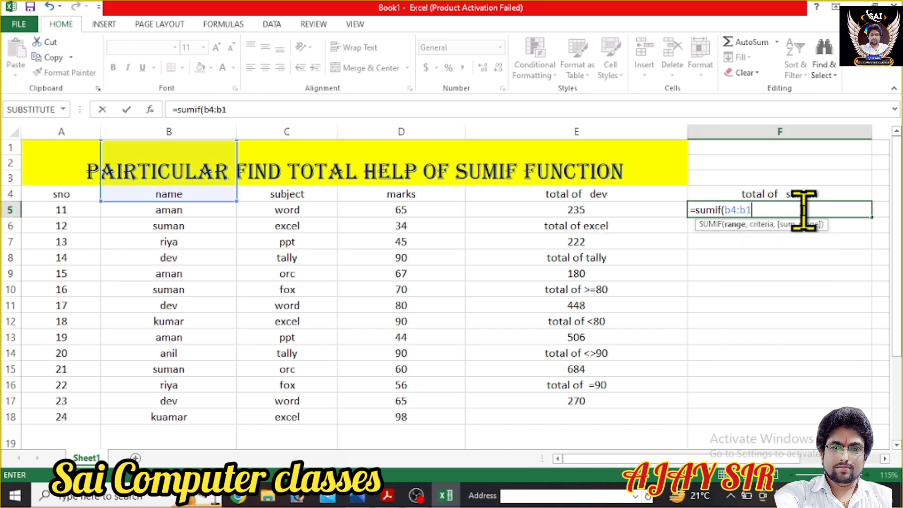
type("8,\"")
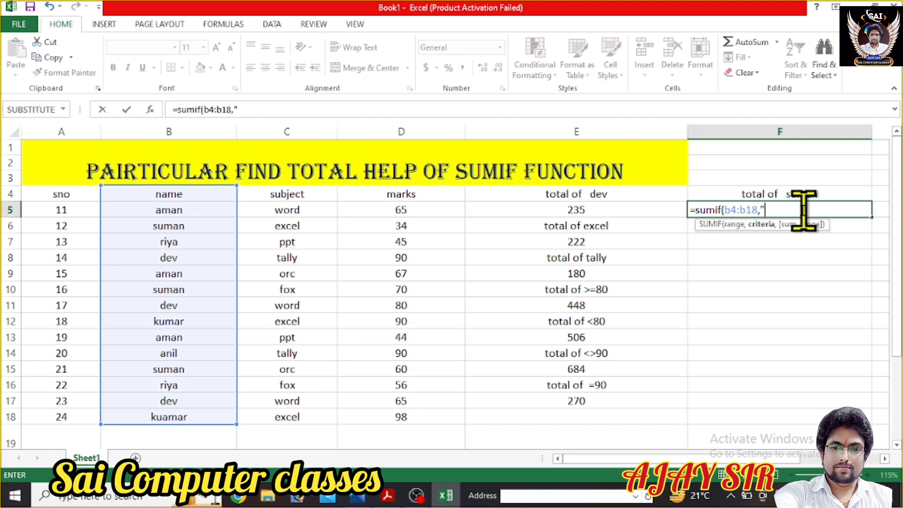
type("suman\",")
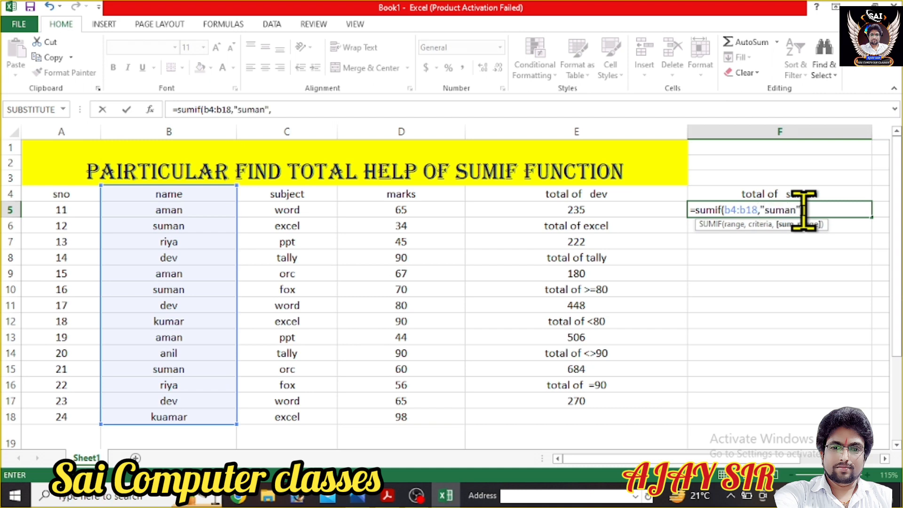
type("d4:d18")
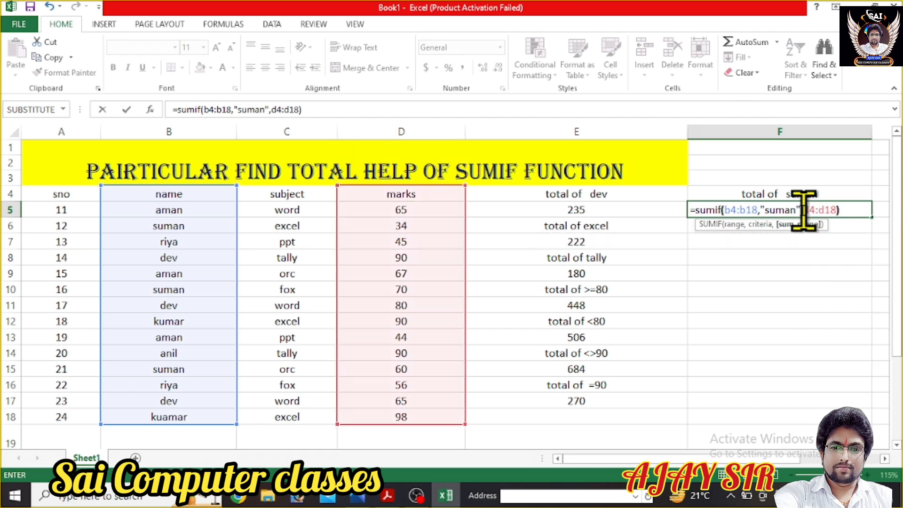
key("Return")
- Check the formula in F5, and clear the contents of F4:F5
left_click(803, 210)
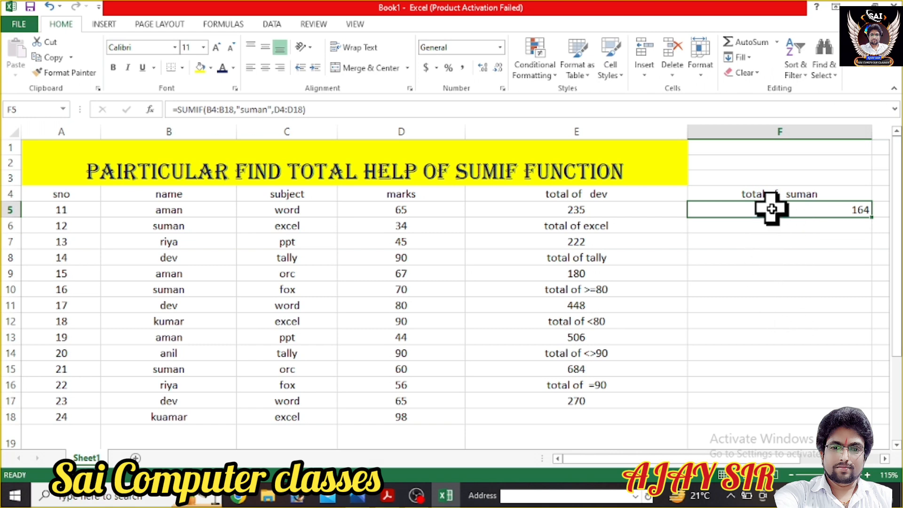
left_click_drag(773, 198, 770, 209)
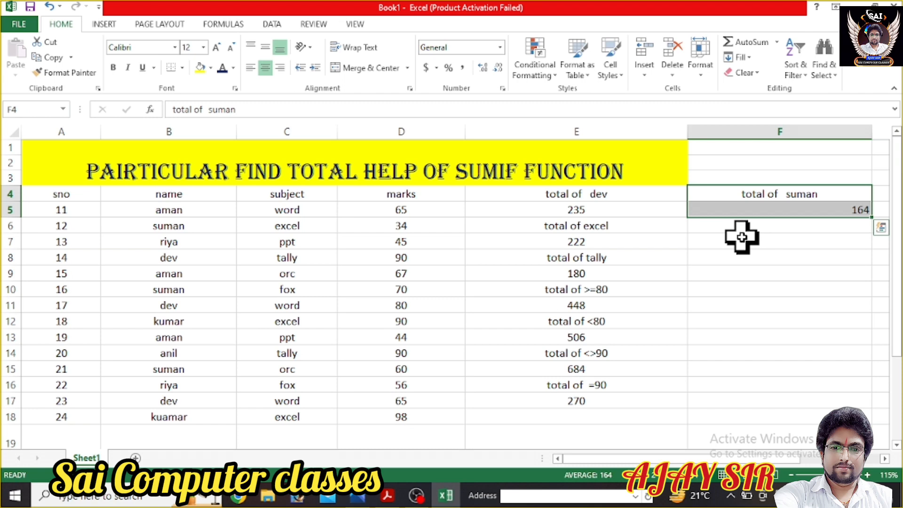
key("Delete")
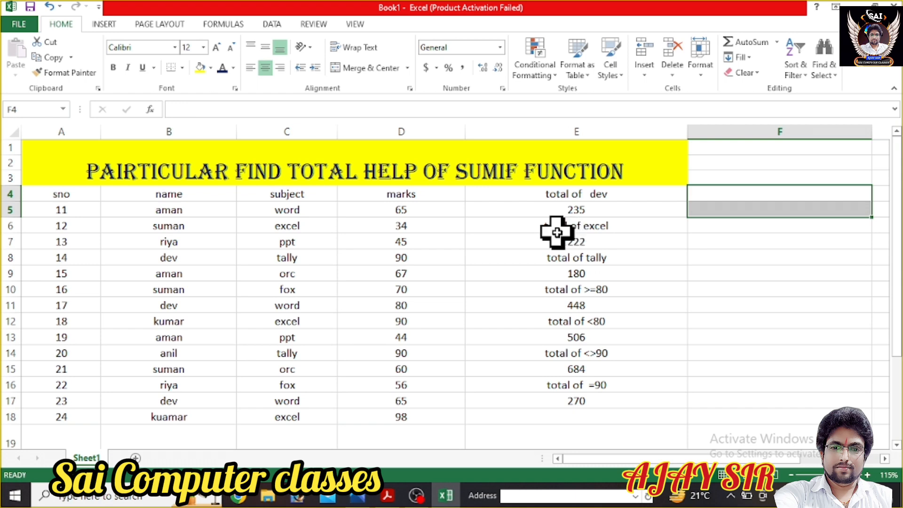
- Switch to EXCEL VERSION 13.pdf in Acrobat and review the SUMIF notes and formulas through to the COUNTIF worker table
left_click(387, 495)
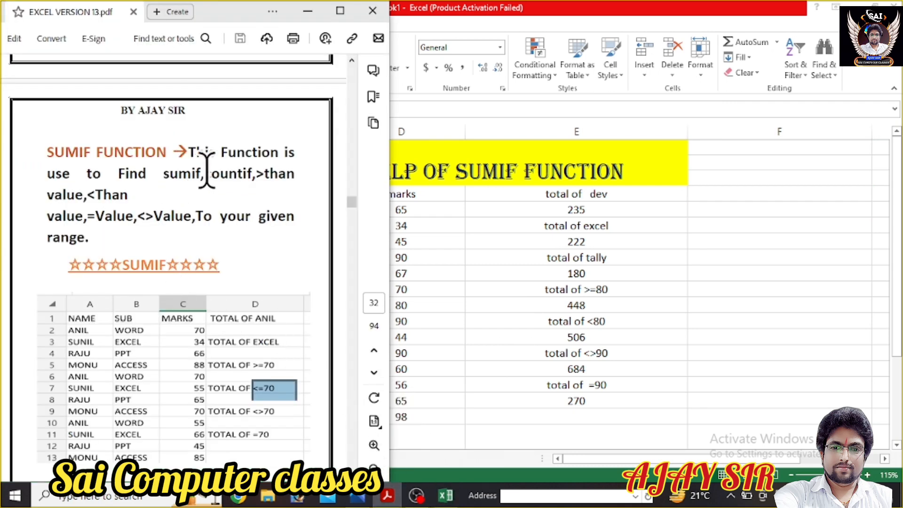
left_click_drag(205, 174, 254, 174)
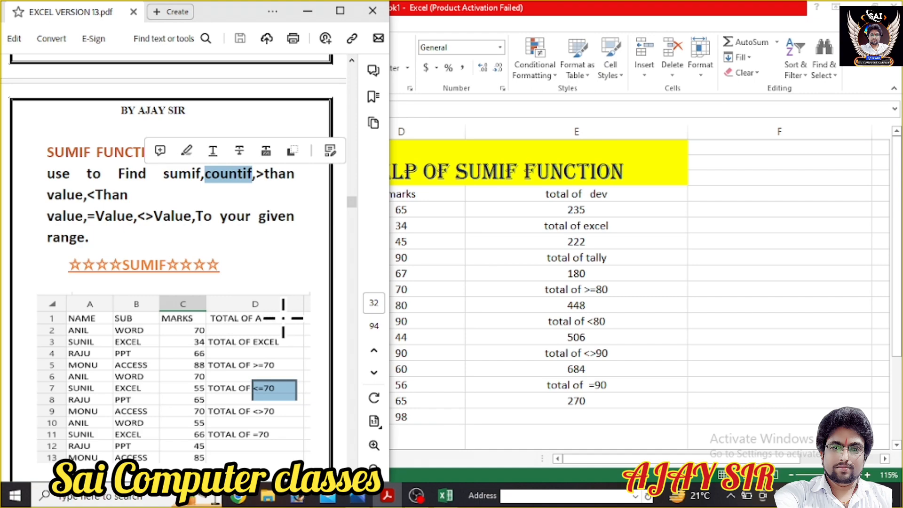
left_click(340, 10)
scroll(338, 176, "down", 2)
scroll(338, 177, "down", 13)
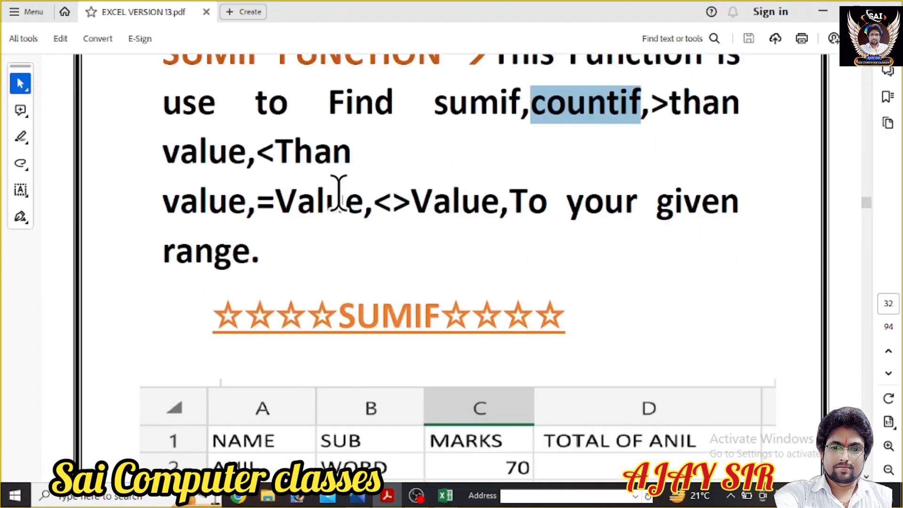
scroll(338, 201, "up", 4)
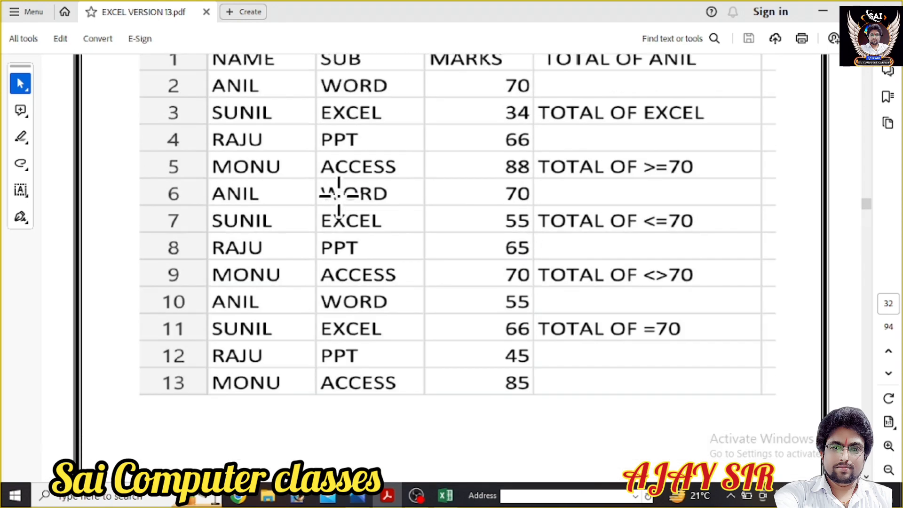
scroll(339, 193, "down", 12)
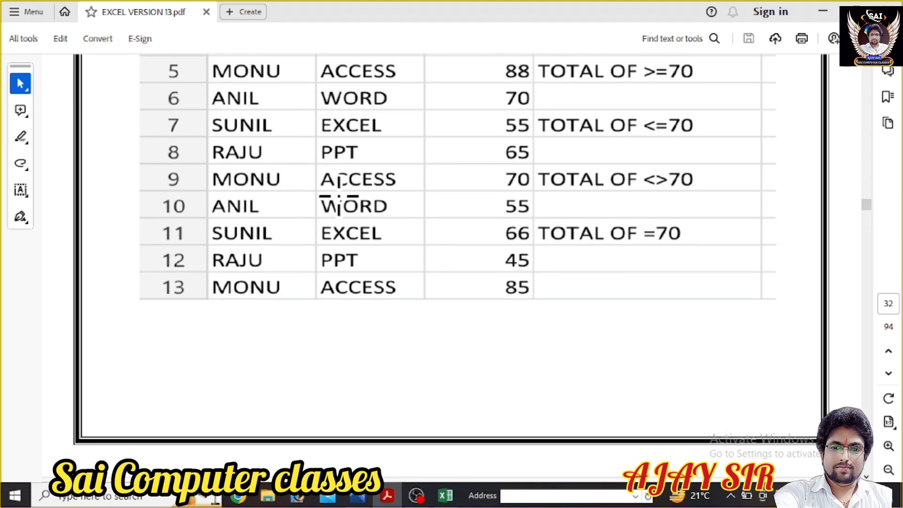
scroll(338, 194, "down", 18)
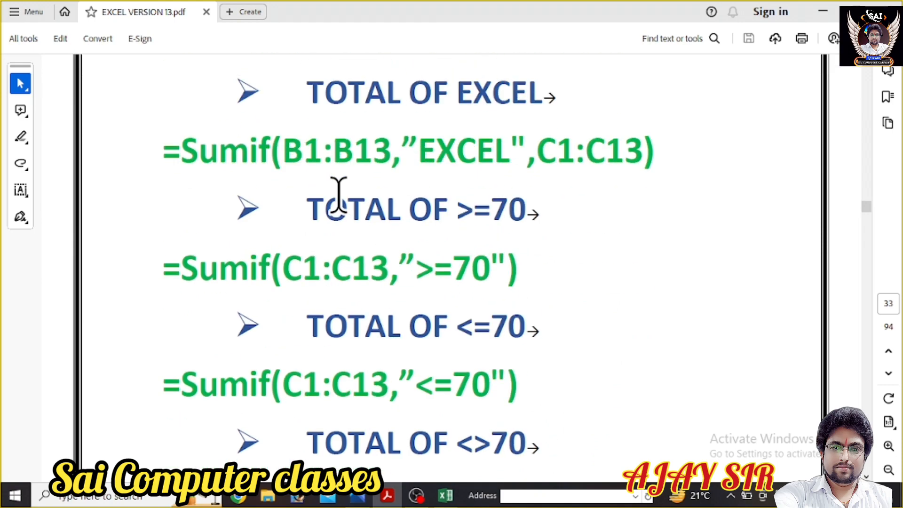
scroll(338, 195, "down", 10)
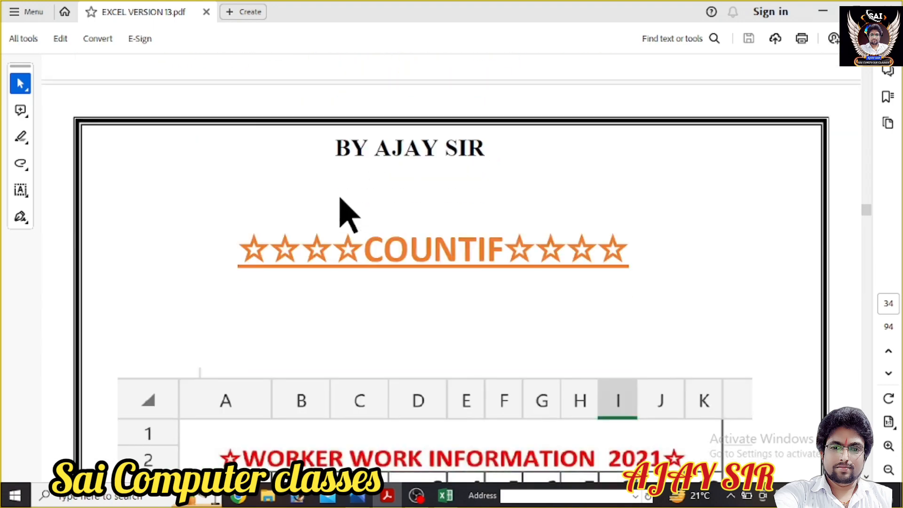
scroll(339, 196, "down", 3)
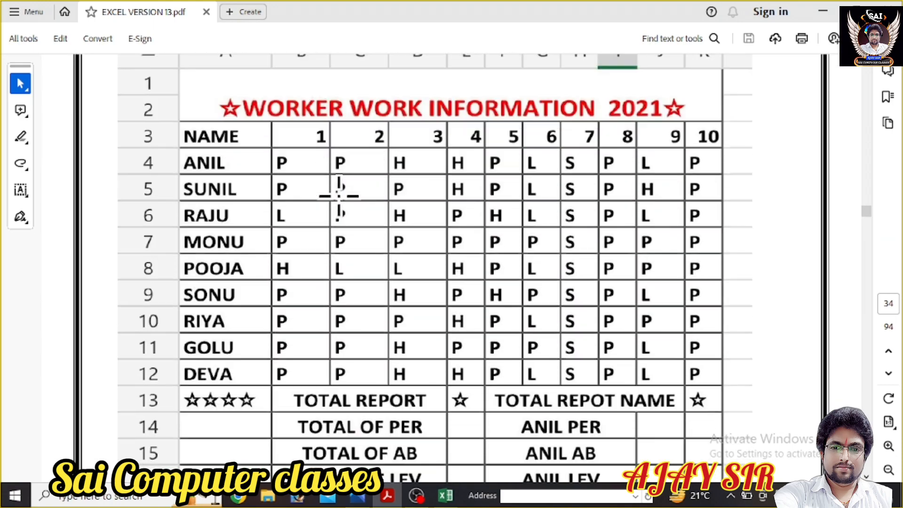
- Examine the COUNTIF worker attendance table, the TOTAL OF PER formula on the following page, and the preceding SUMIF formulas in the PDF notes
scroll(339, 198, "down", 2)
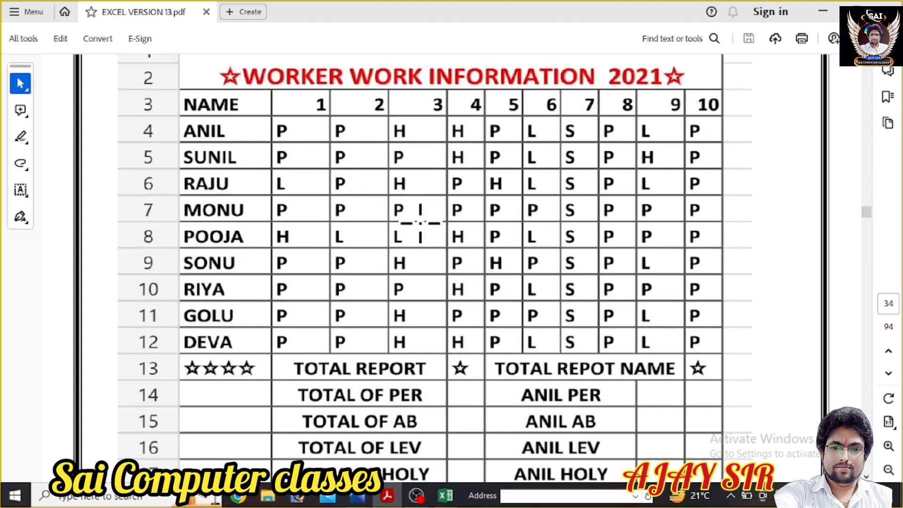
scroll(420, 223, "down", 6)
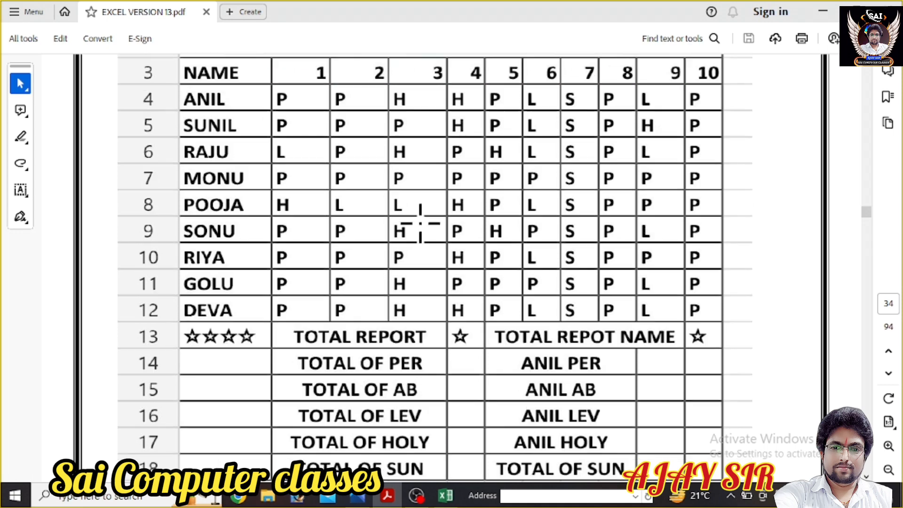
scroll(419, 223, "up", 4)
scroll(420, 223, "up", 6)
scroll(420, 235, "down", 7)
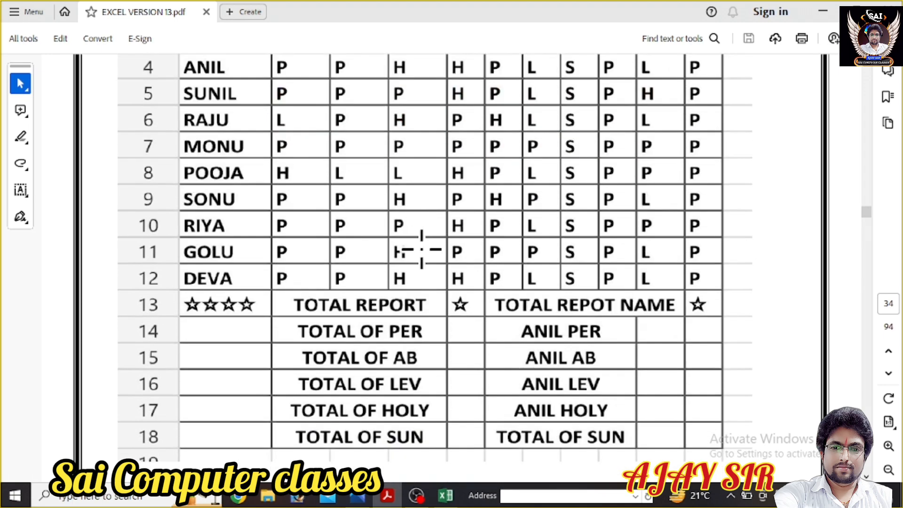
scroll(422, 249, "down", 15)
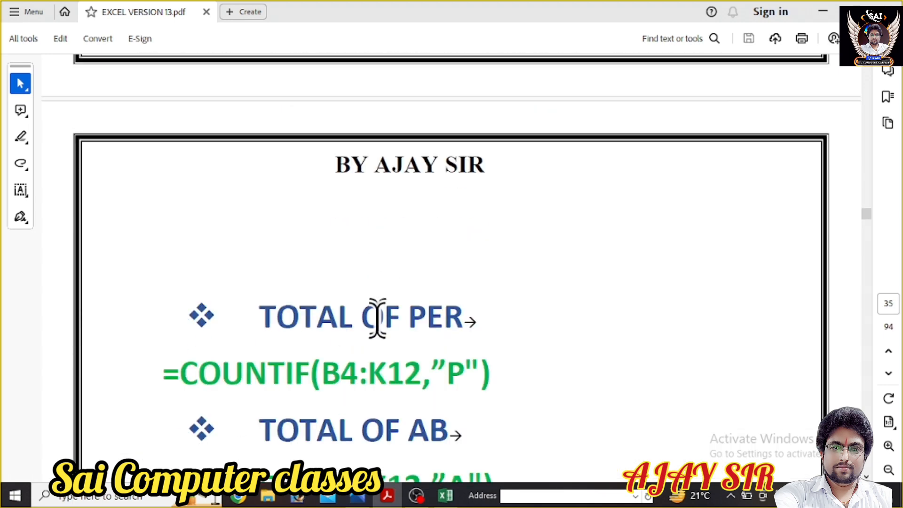
scroll(377, 308, "up", 10)
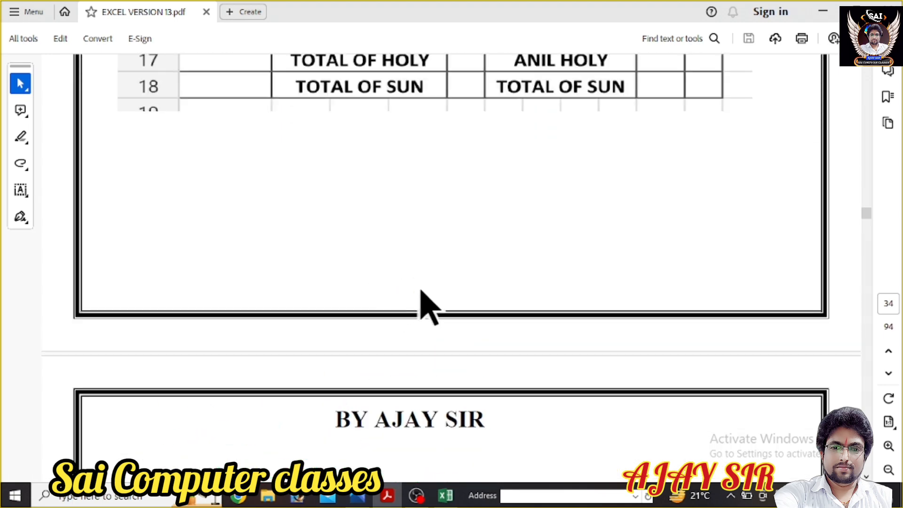
scroll(421, 291, "up", 10)
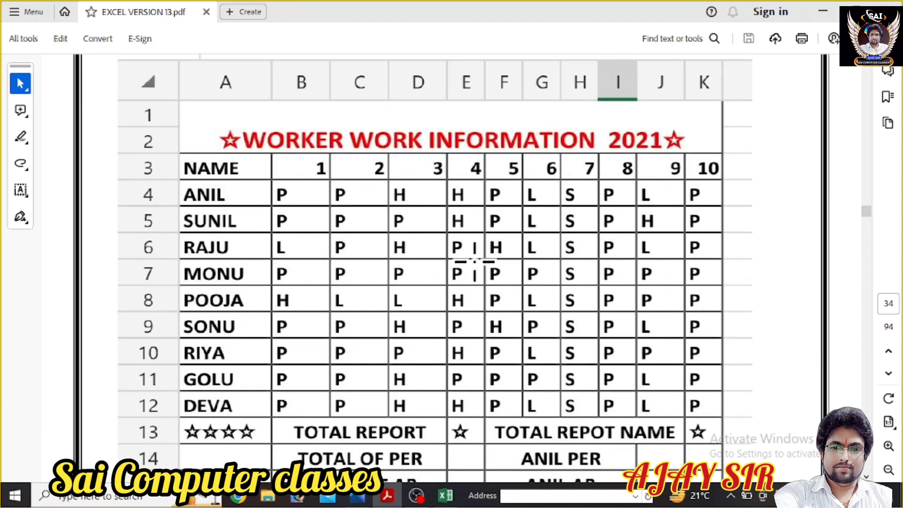
scroll(474, 261, "up", 6)
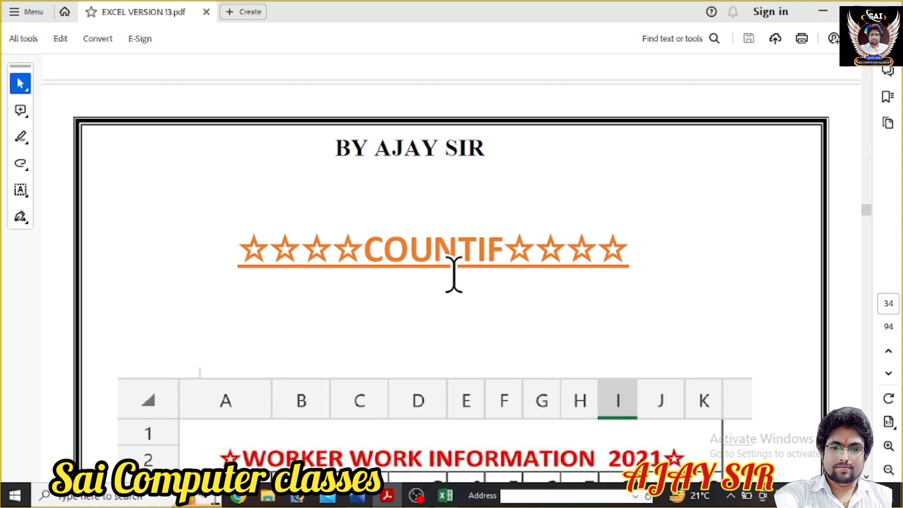
scroll(454, 275, "down", 3)
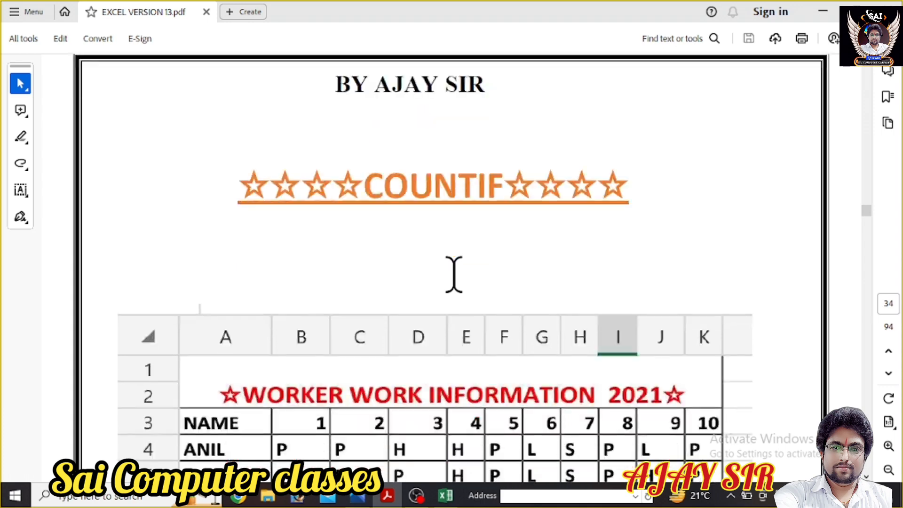
scroll(454, 275, "up", 2)
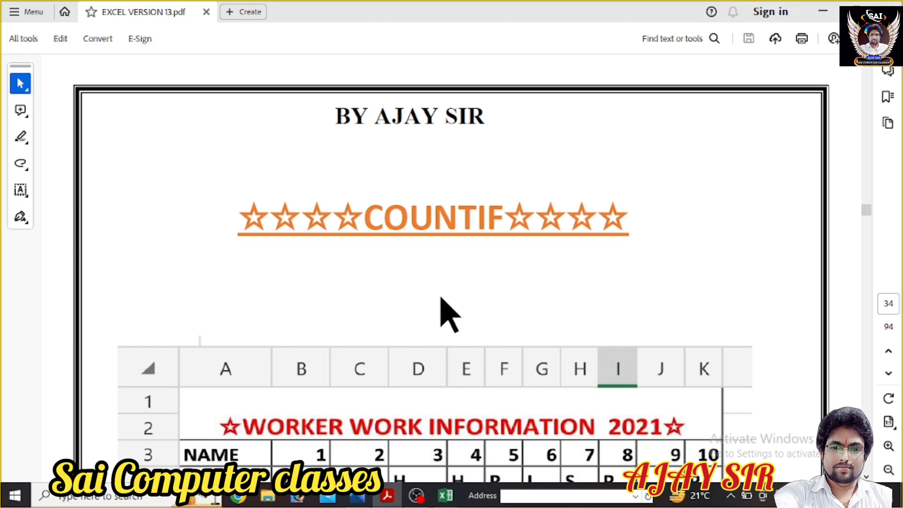
scroll(441, 298, "down", 5)
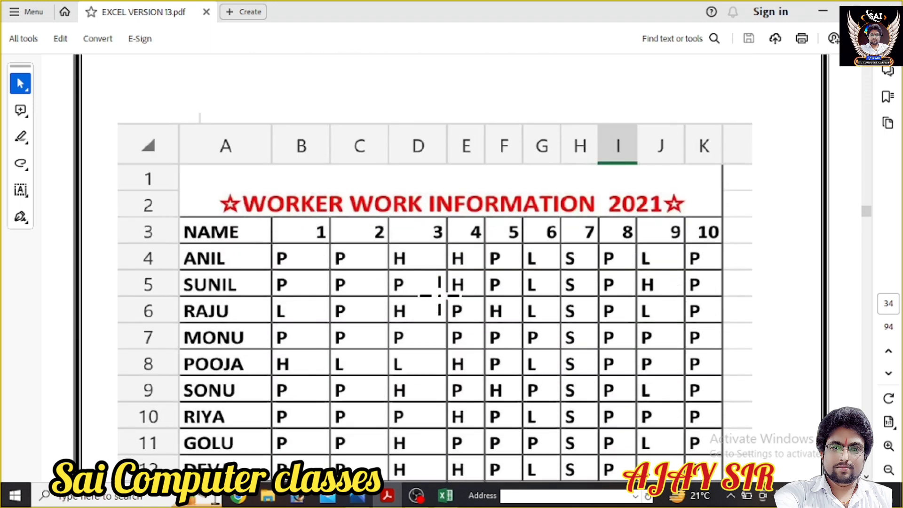
scroll(439, 295, "up", 15)
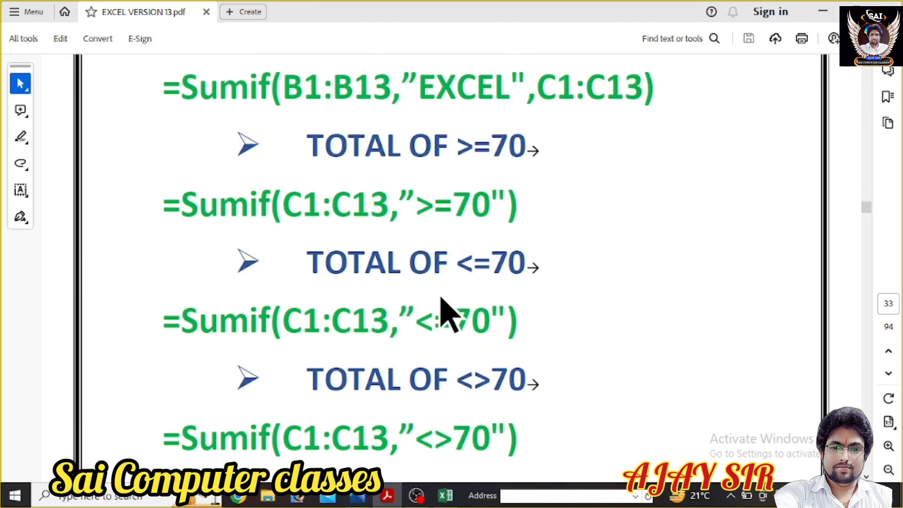
scroll(439, 296, "up", 5)
- Switch back to the Book1 workbook in Excel and review the SUMIF practice table's title and column E totals
left_click(445, 497)
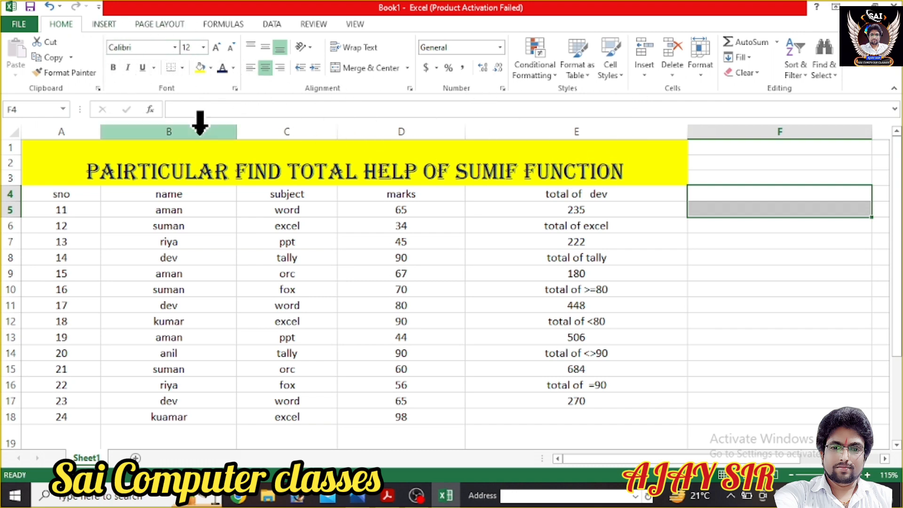
left_click(238, 165)
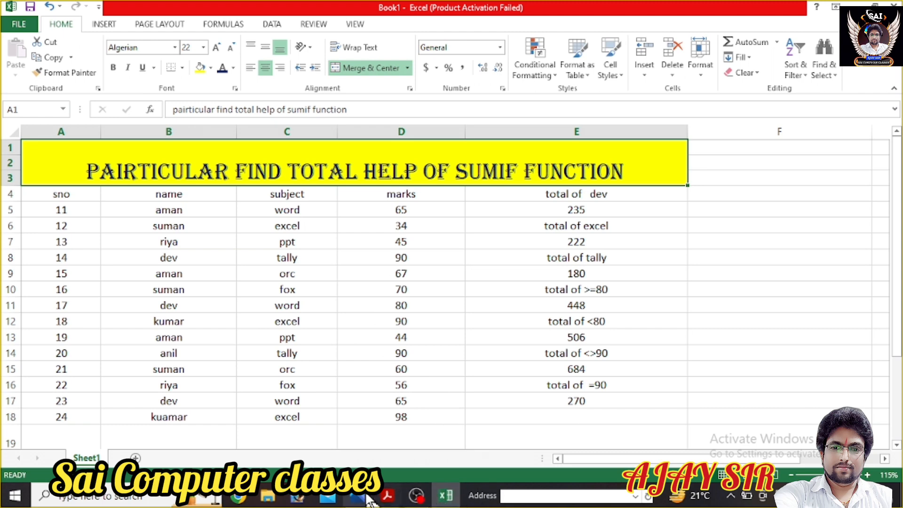
left_click(676, 325)
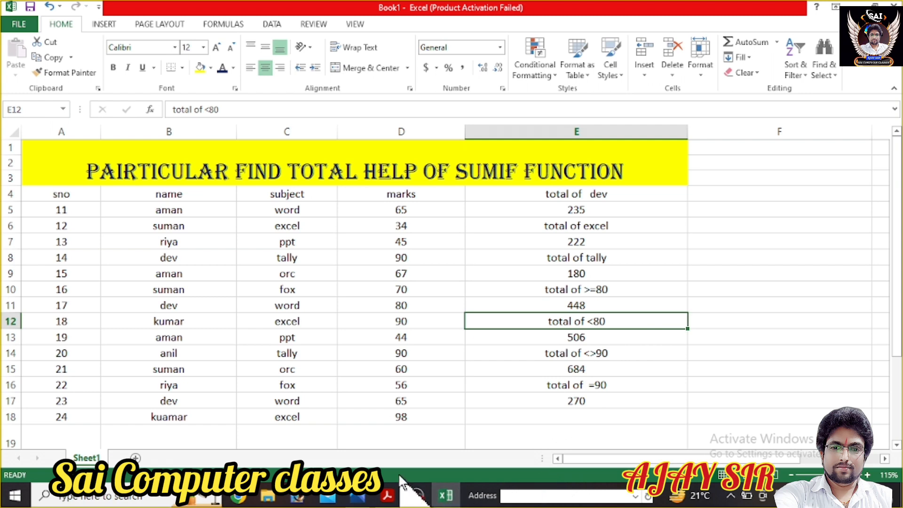
left_click(416, 495)
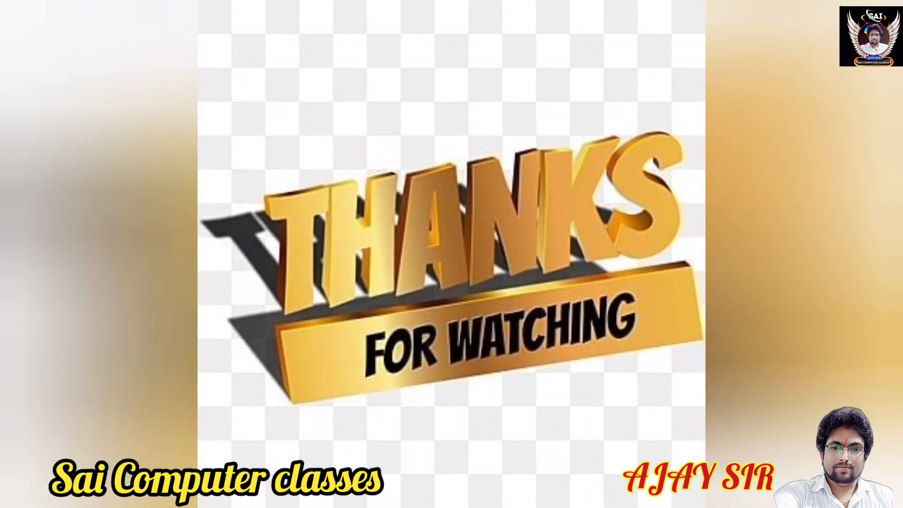